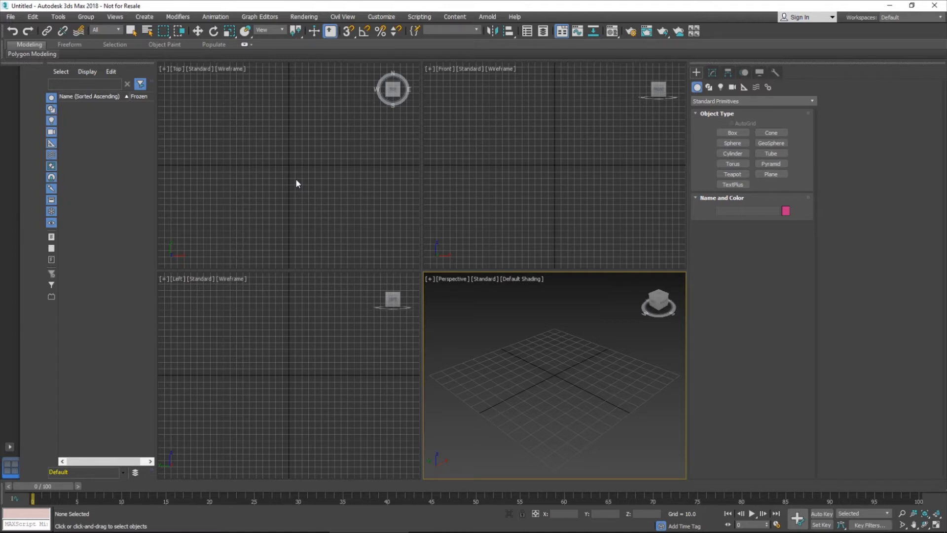
Step: Examine the Top, Front, Left and Perspective viewports and the shading options available for the Top view
{"action": "left_click", "coordinate": [520, 181]}
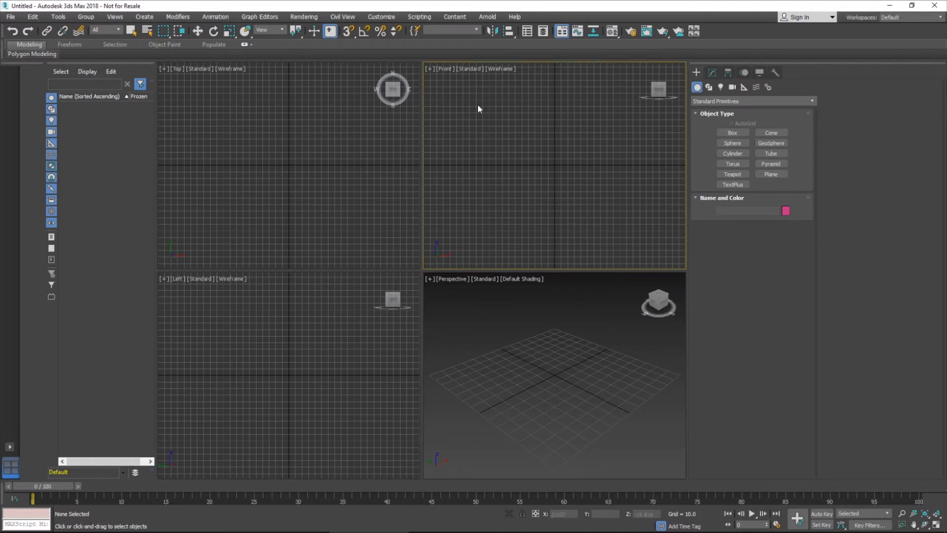
{"action": "left_click", "coordinate": [340, 227]}
{"action": "left_click", "coordinate": [515, 204]}
{"action": "left_click", "coordinate": [328, 327]}
{"action": "left_click", "coordinate": [518, 356]}
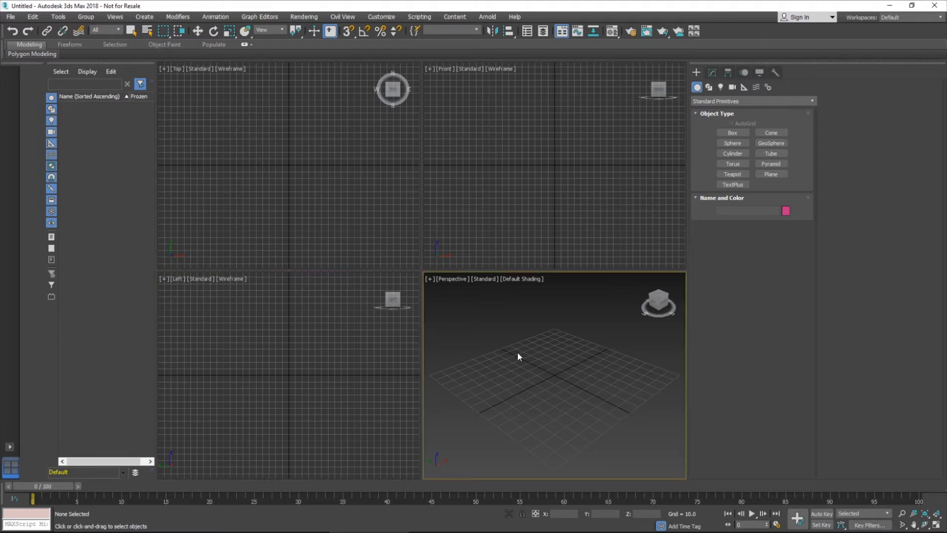
{"action": "left_click", "coordinate": [346, 193]}
{"action": "middle_click_drag", "start_coordinate": [340, 164], "coordinate": [327, 141]}
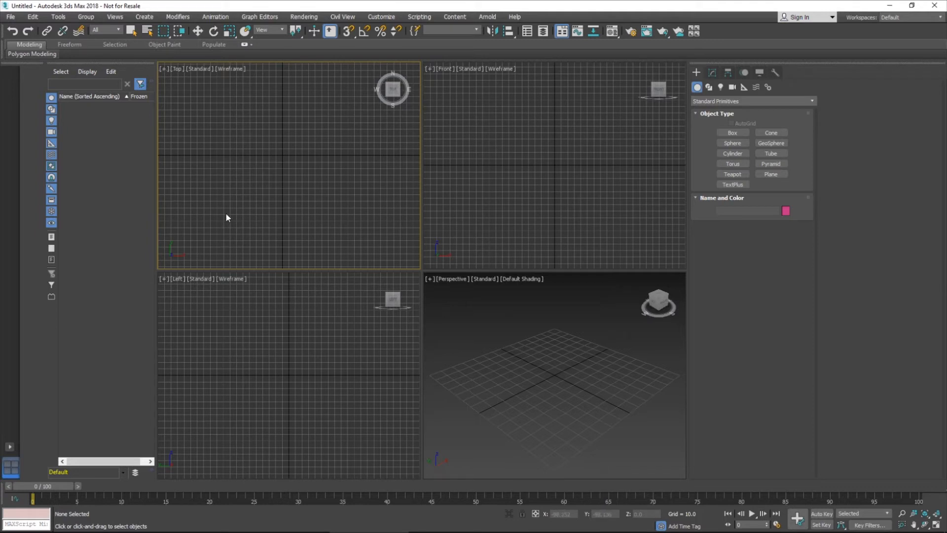
{"action": "left_click", "coordinate": [457, 196]}
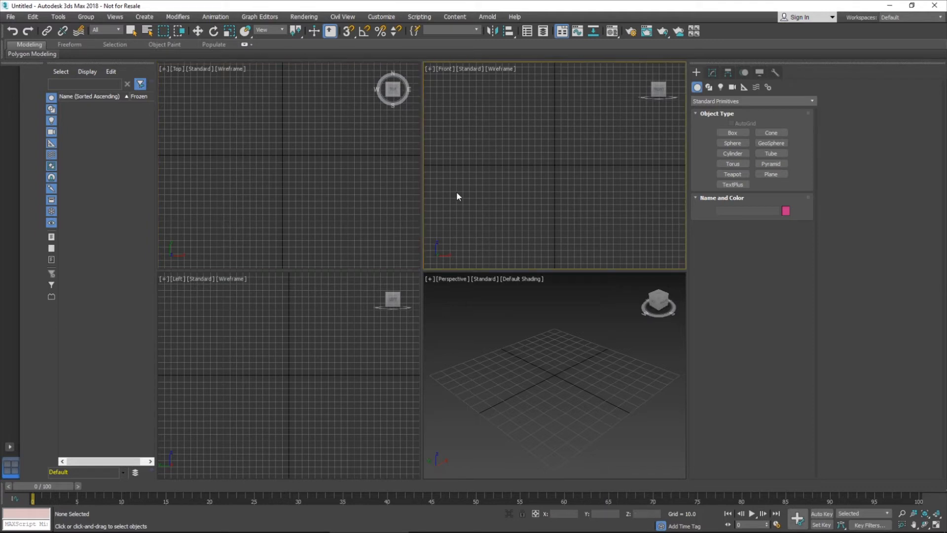
{"action": "left_click", "coordinate": [250, 406]}
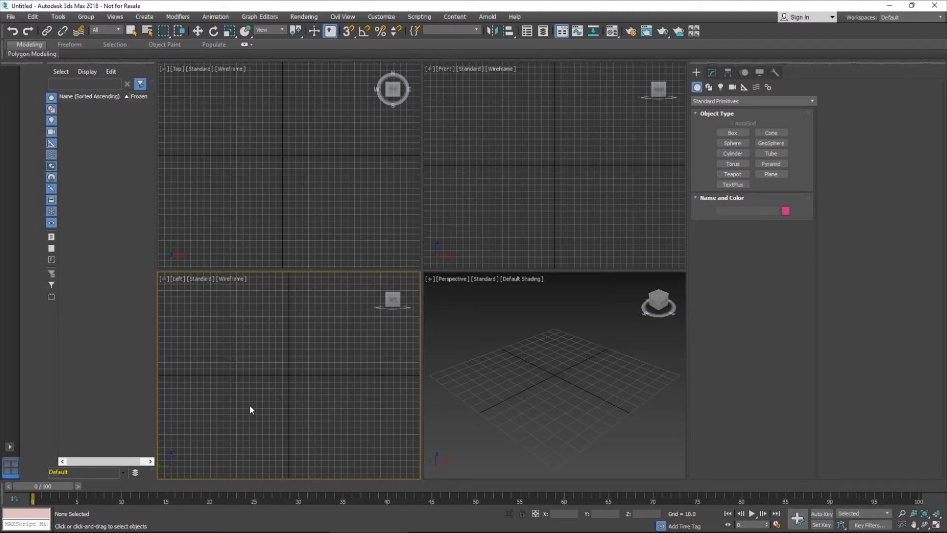
{"action": "left_click", "coordinate": [378, 169]}
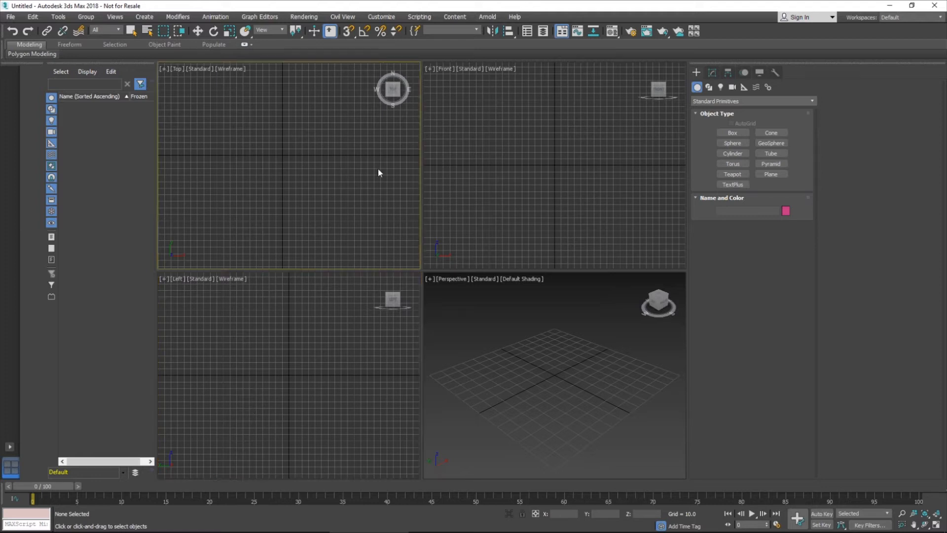
{"action": "left_click", "coordinate": [230, 69]}
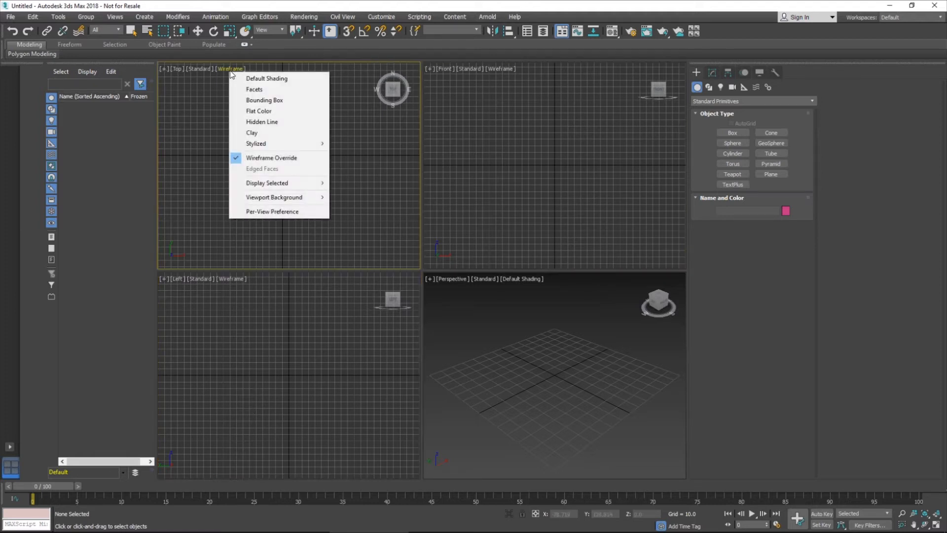
{"action": "left_click", "coordinate": [432, 133]}
{"action": "left_click", "coordinate": [340, 315]}
{"action": "left_click", "coordinate": [557, 330]}
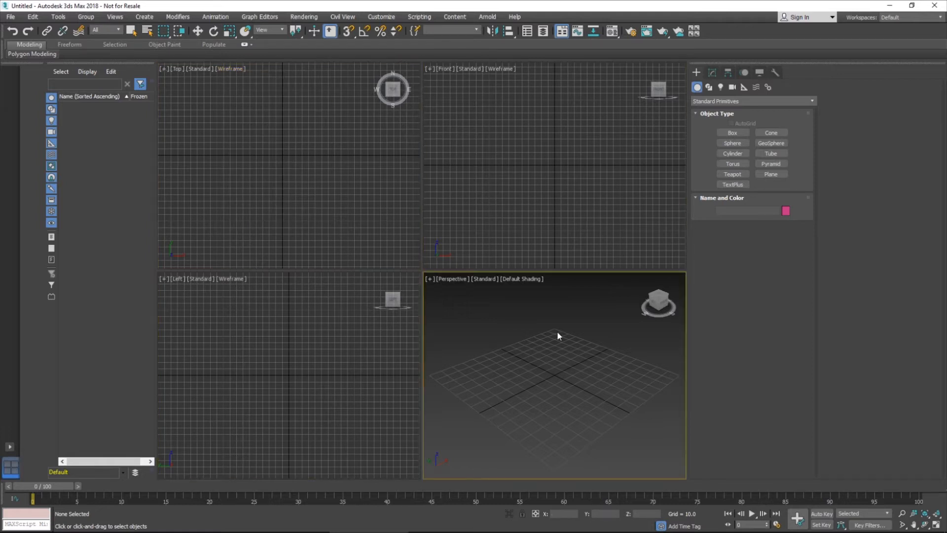
{"action": "left_click", "coordinate": [304, 206]}
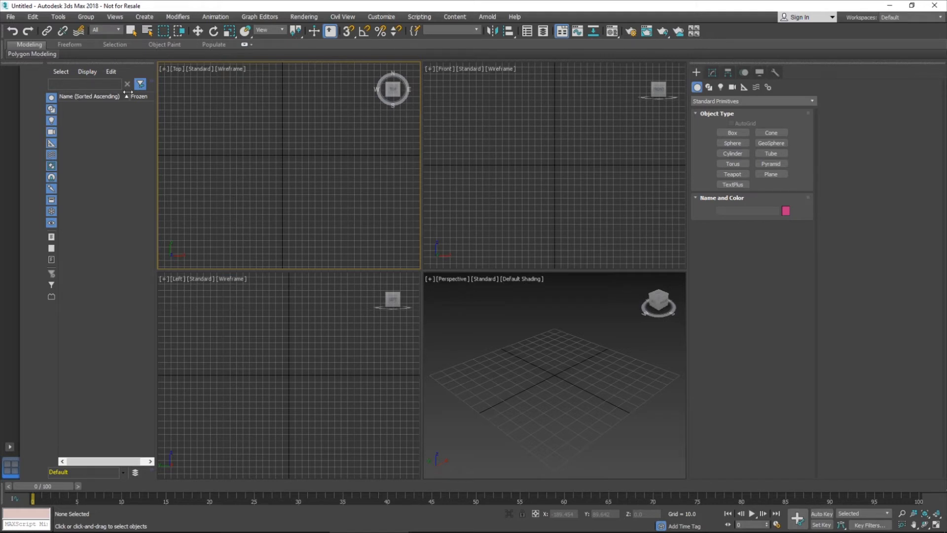
Step: Review the Modify, Hierarchy, Motion, Display and Utilities command sets, returning to the object creation tools
{"action": "left_click", "coordinate": [714, 75]}
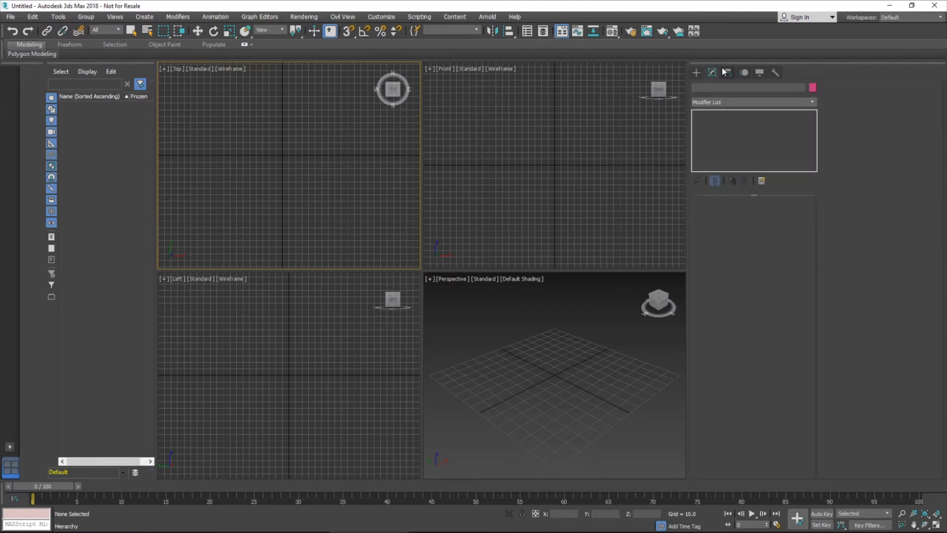
{"action": "left_click", "coordinate": [727, 72]}
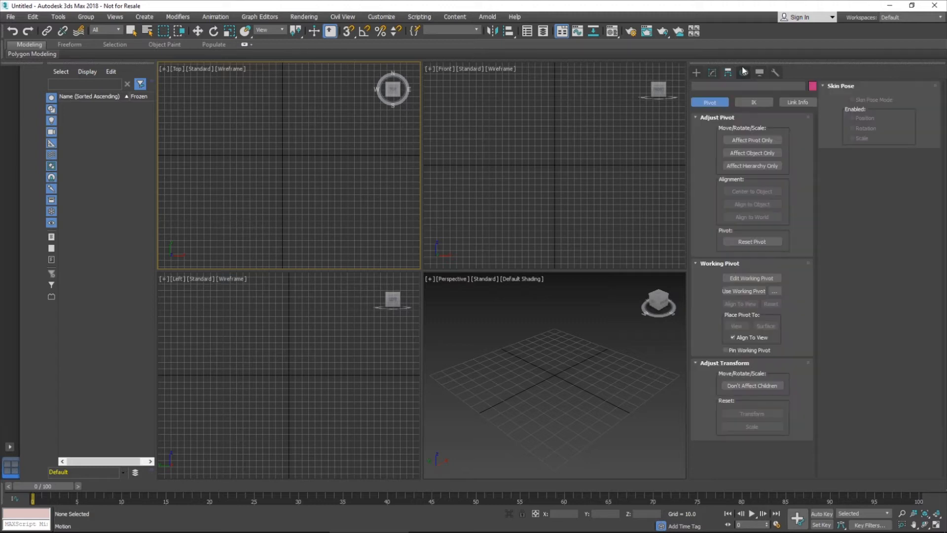
{"action": "left_click", "coordinate": [745, 72]}
{"action": "left_click", "coordinate": [760, 73]}
{"action": "left_click", "coordinate": [776, 73]}
{"action": "left_click", "coordinate": [698, 72]}
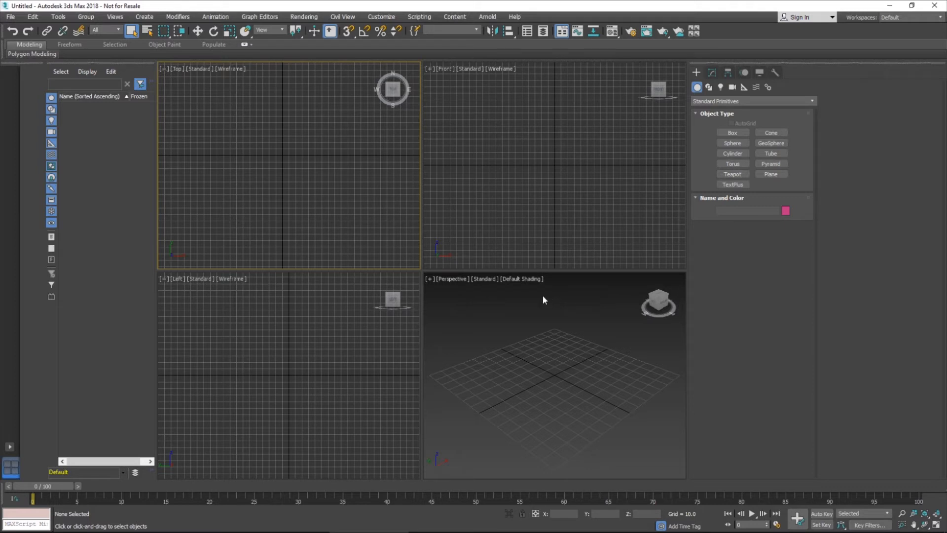
Step: Import Flywheel.iam from the Engine MKII folder in 3dsMax scenes as body objects, completely replacing the current scene
{"action": "left_click", "coordinate": [10, 18]}
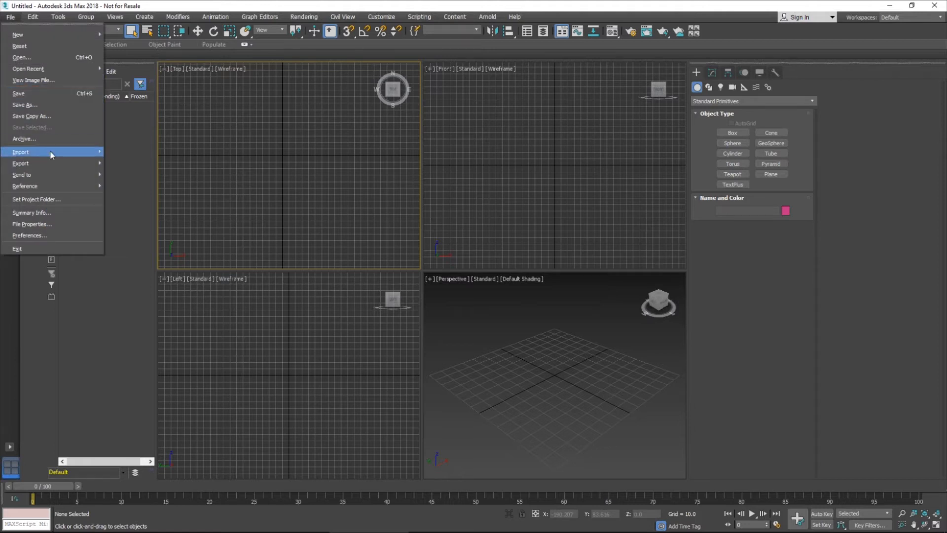
{"action": "mouse_move", "coordinate": [94, 152]}
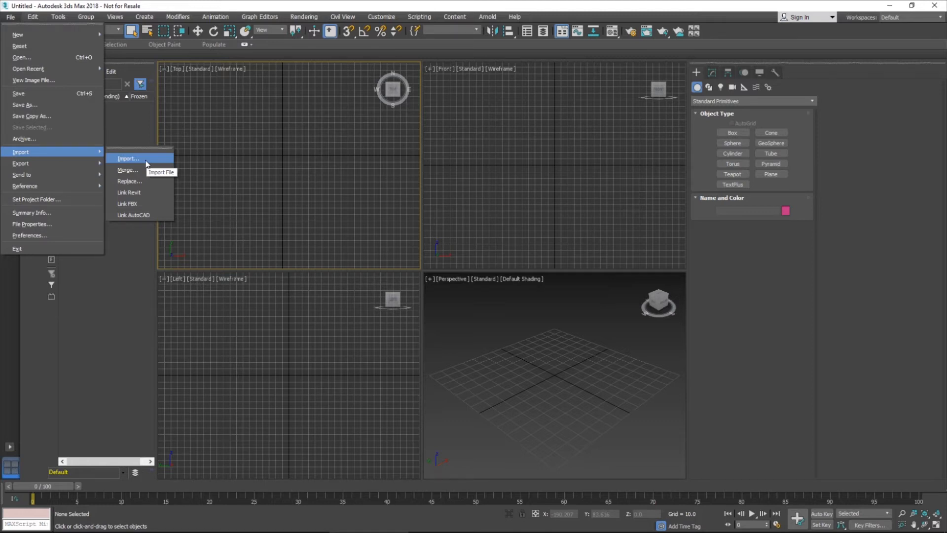
{"action": "left_click", "coordinate": [146, 163]}
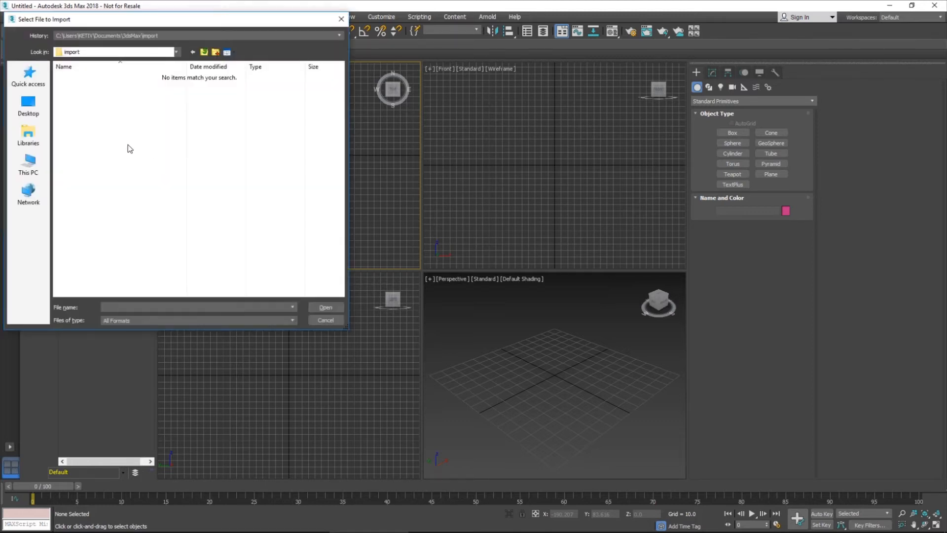
{"action": "left_click", "coordinate": [176, 52]}
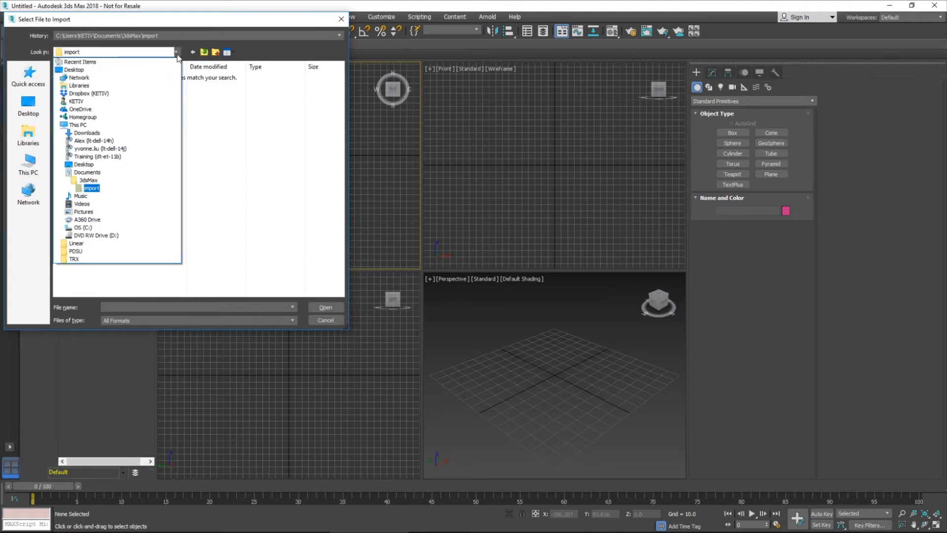
{"action": "left_click", "coordinate": [90, 180]}
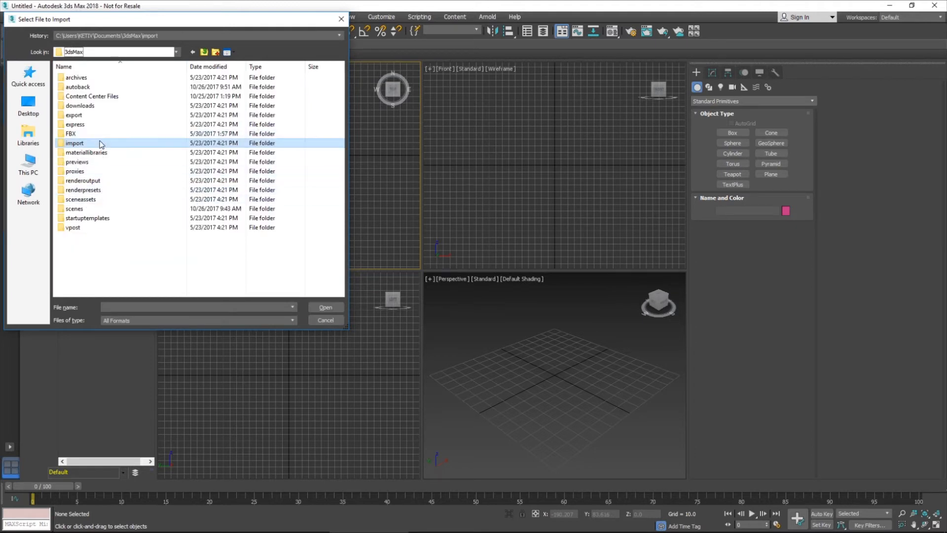
{"action": "double_click", "coordinate": [80, 210]}
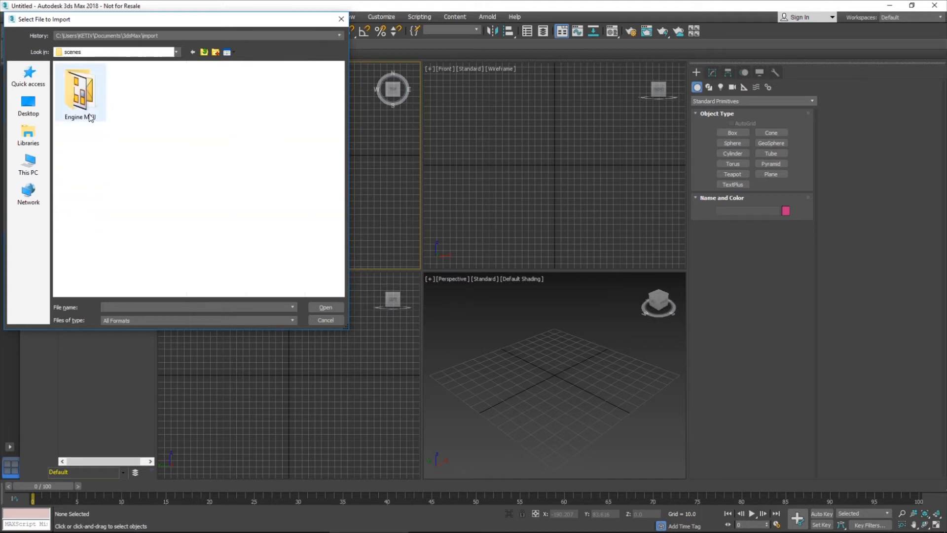
{"action": "double_click", "coordinate": [80, 99]}
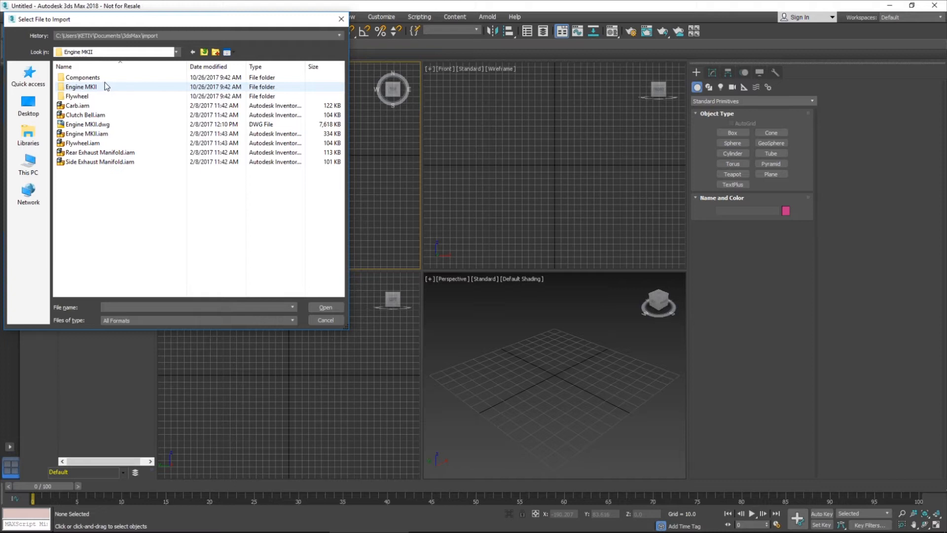
{"action": "double_click", "coordinate": [95, 143]}
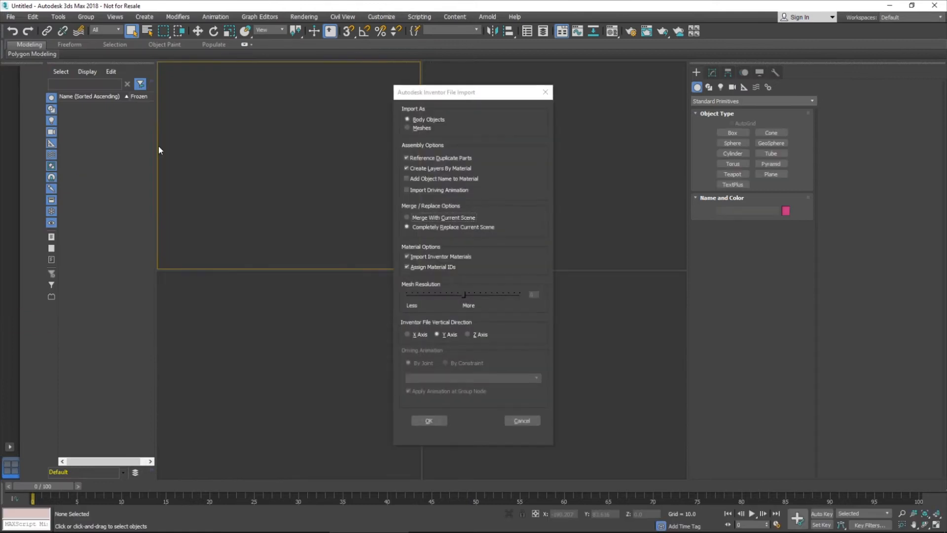
{"action": "left_click", "coordinate": [450, 93]}
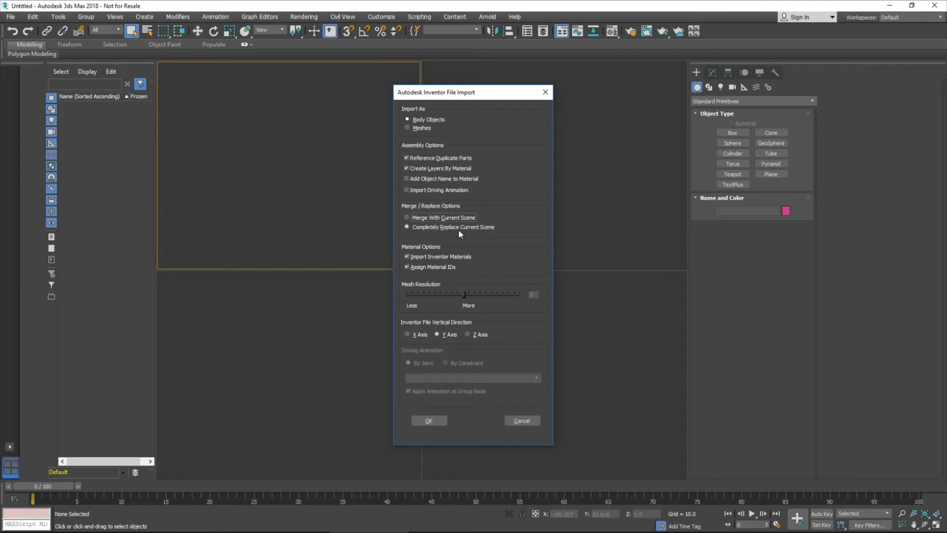
{"action": "left_click", "coordinate": [429, 420]}
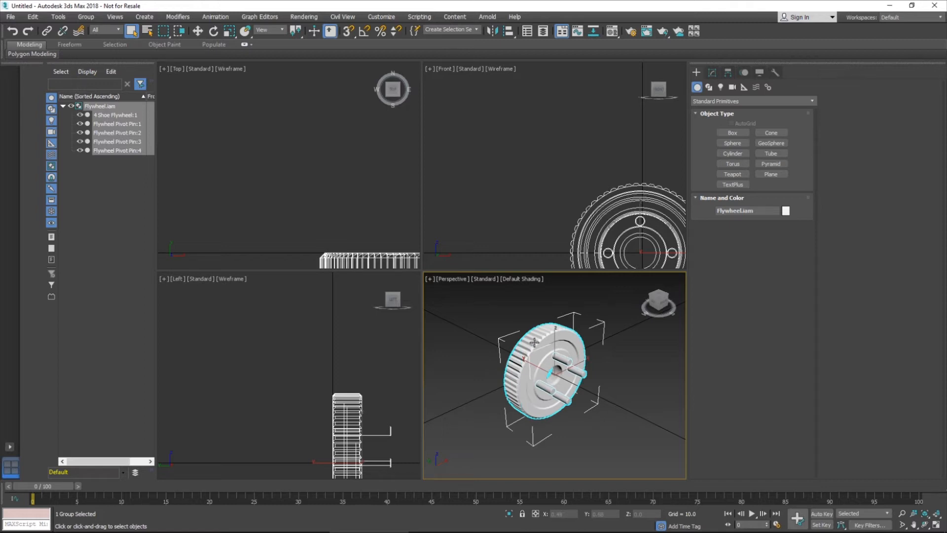
{"action": "left_click", "coordinate": [110, 118]}
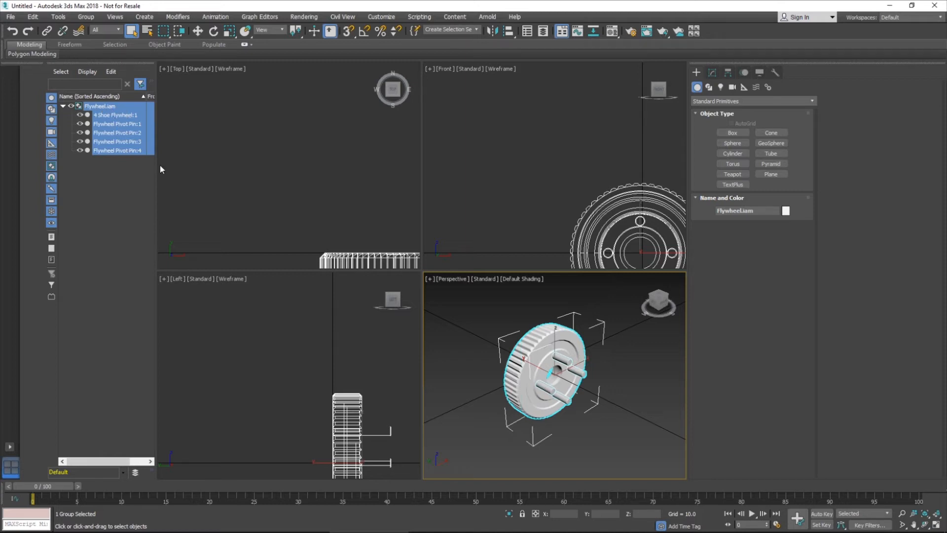
{"action": "left_click", "coordinate": [91, 18]}
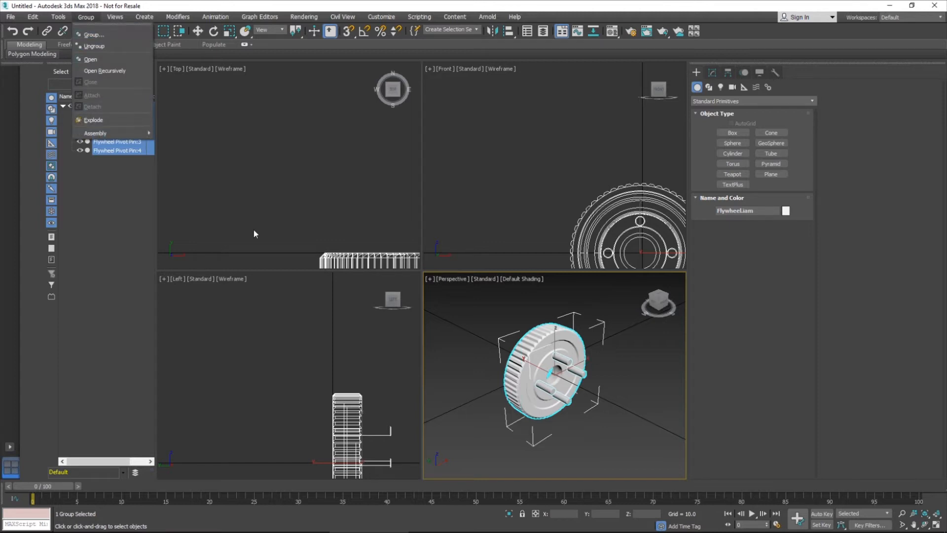
{"action": "left_click", "coordinate": [93, 190]}
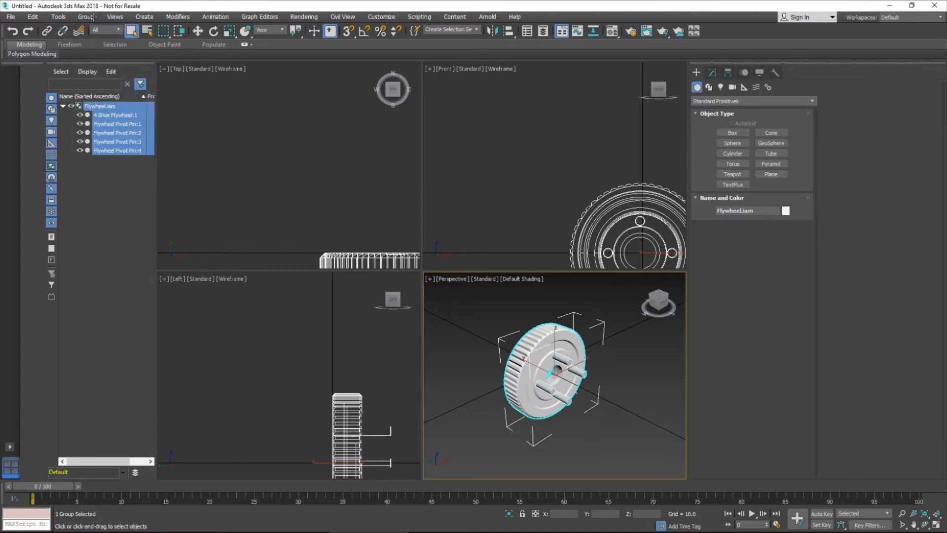
Step: Move the flywheel assembly upward along the Z axis to about 0.946
{"action": "left_click", "coordinate": [548, 354]}
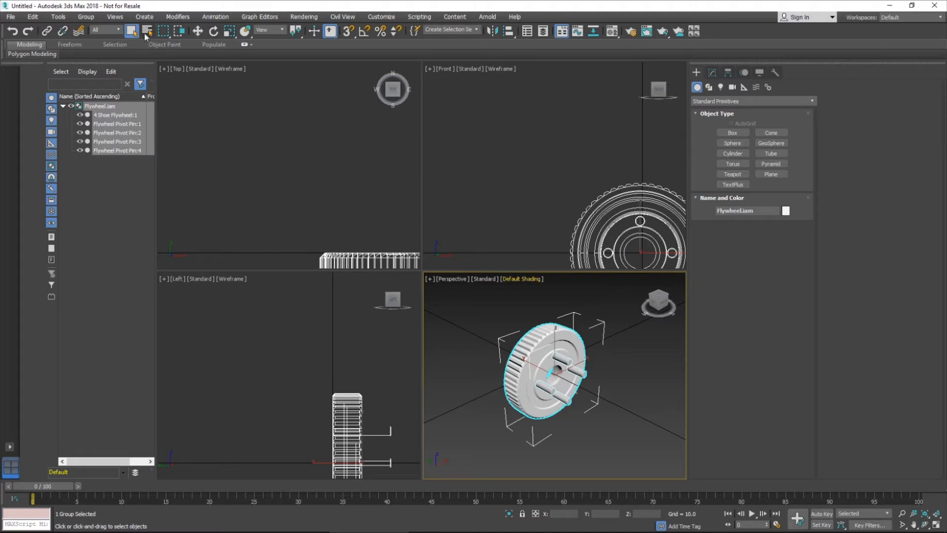
{"action": "left_click", "coordinate": [198, 31]}
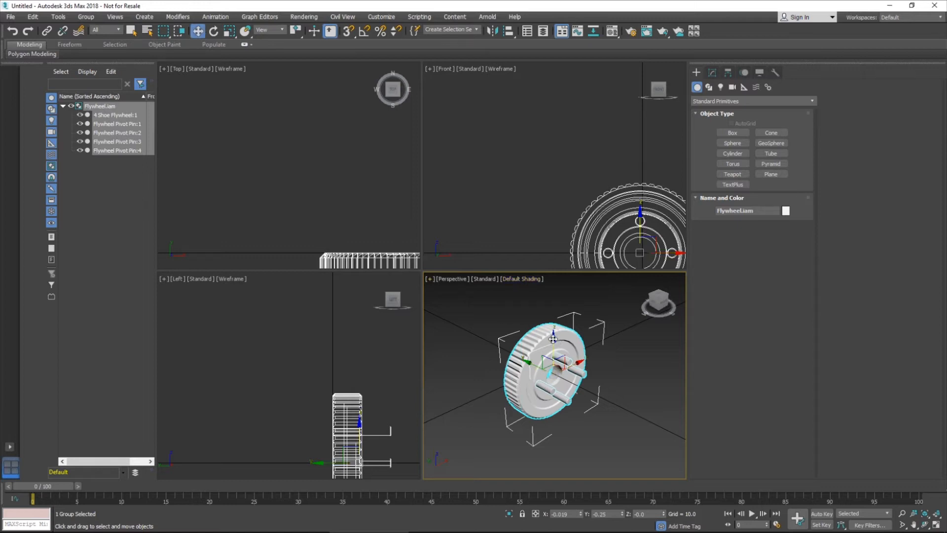
{"action": "left_click_drag", "start_coordinate": [553, 340], "coordinate": [552, 265]}
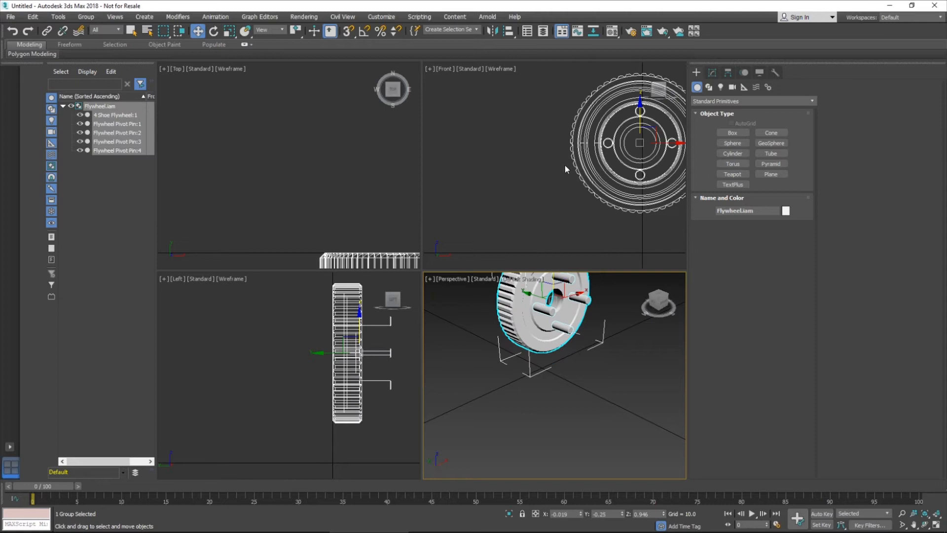
Step: Bring the moved flywheel fully into view in the Front, Top and Left viewports
{"action": "middle_click_drag", "start_coordinate": [543, 146], "coordinate": [509, 143]}
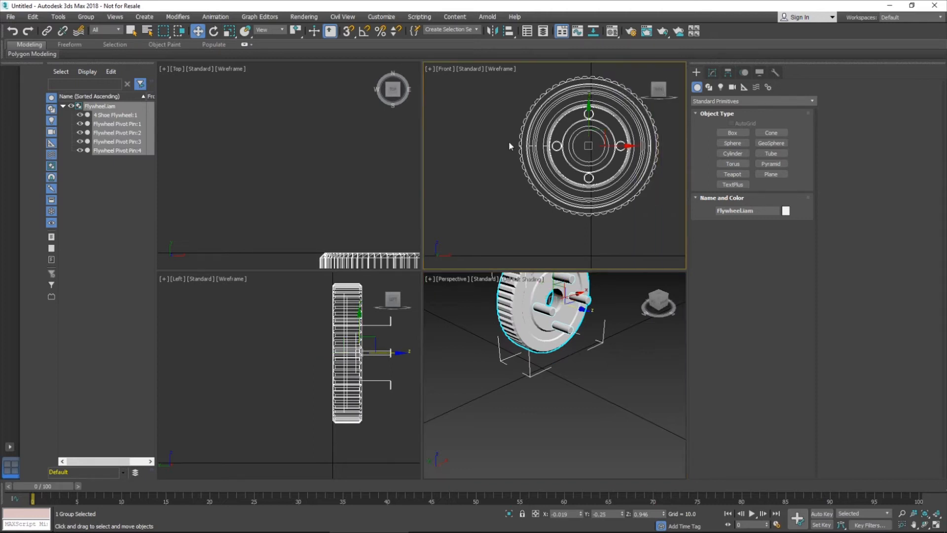
{"action": "left_click", "coordinate": [277, 177]}
{"action": "scroll", "coordinate": [336, 175], "scroll_direction": "down", "scroll_amount": 4}
{"action": "middle_click_drag", "start_coordinate": [376, 170], "coordinate": [286, 140]}
{"action": "left_click", "coordinate": [313, 334]}
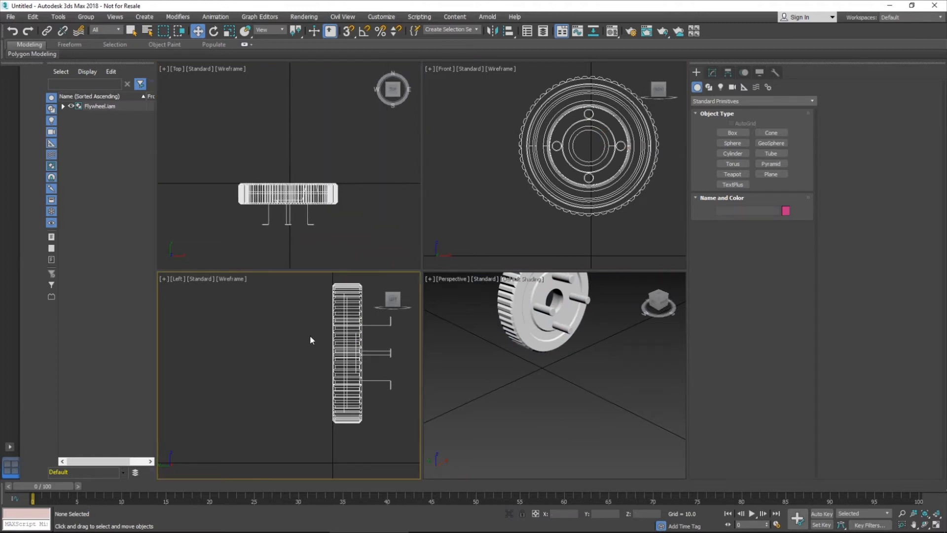
{"action": "middle_click_drag", "start_coordinate": [313, 336], "coordinate": [270, 342]}
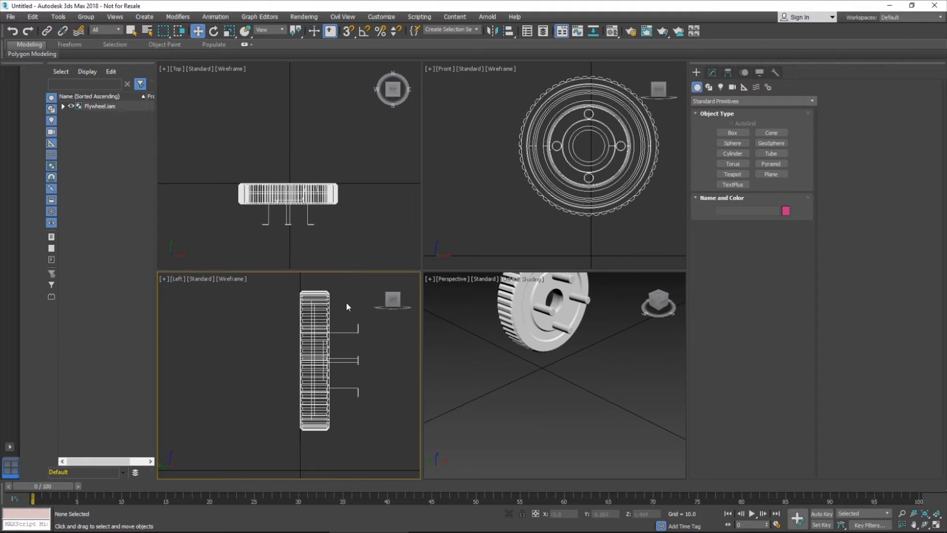
Step: Fit the flywheel assembly to the Perspective, Front, Top and Left viewports, one after another
{"action": "left_click", "coordinate": [496, 339]}
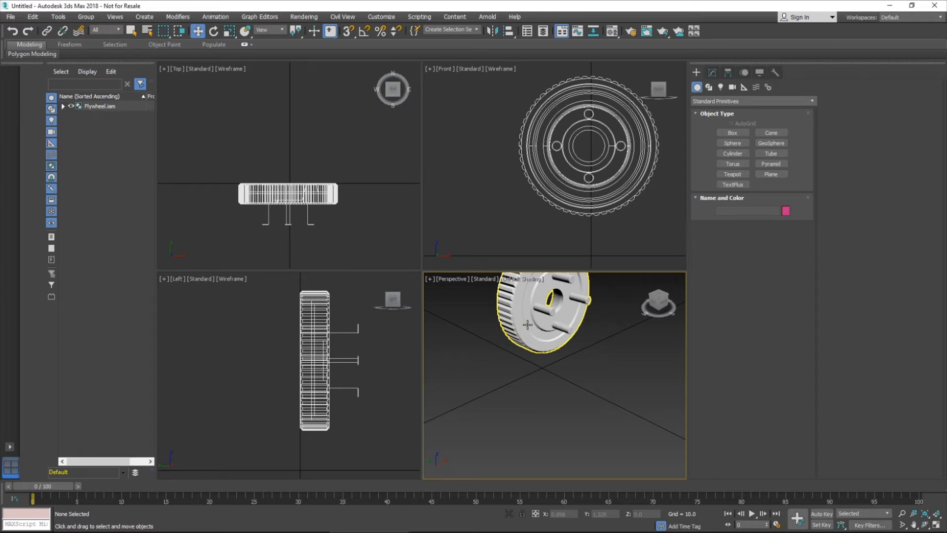
{"action": "key", "text": "z"}
{"action": "left_click", "coordinate": [507, 215]}
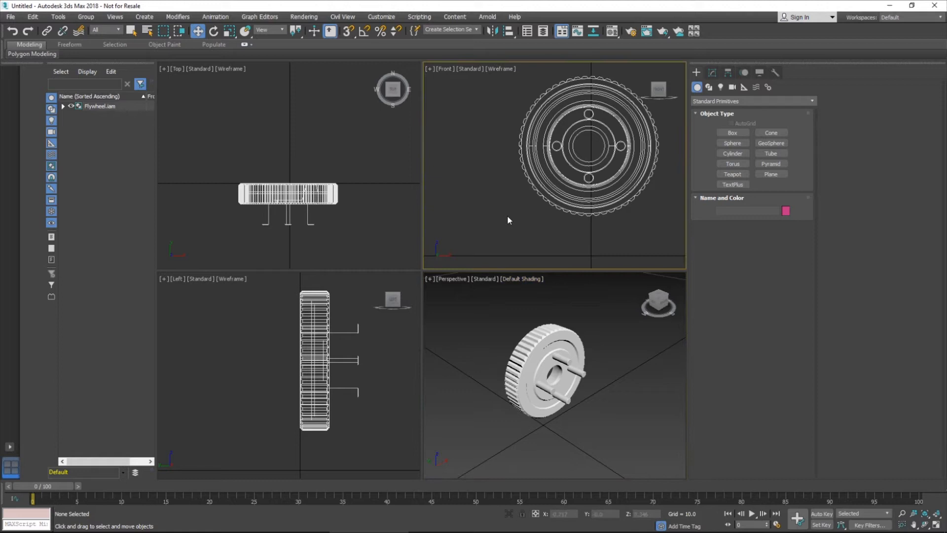
{"action": "key", "text": "ctrl+a"}
{"action": "left_click", "coordinate": [545, 220]}
{"action": "key", "text": "ctrl+a"}
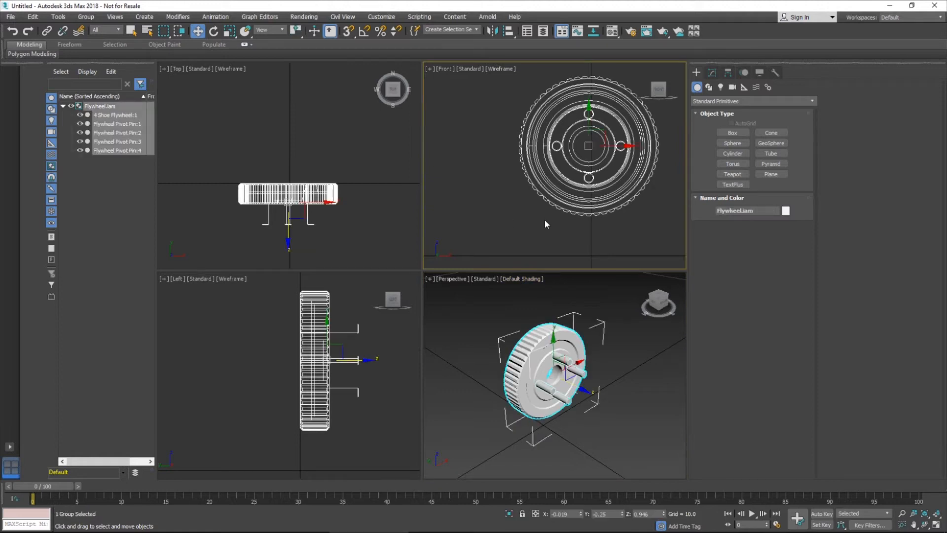
{"action": "key", "text": "z"}
{"action": "left_click", "coordinate": [365, 156]}
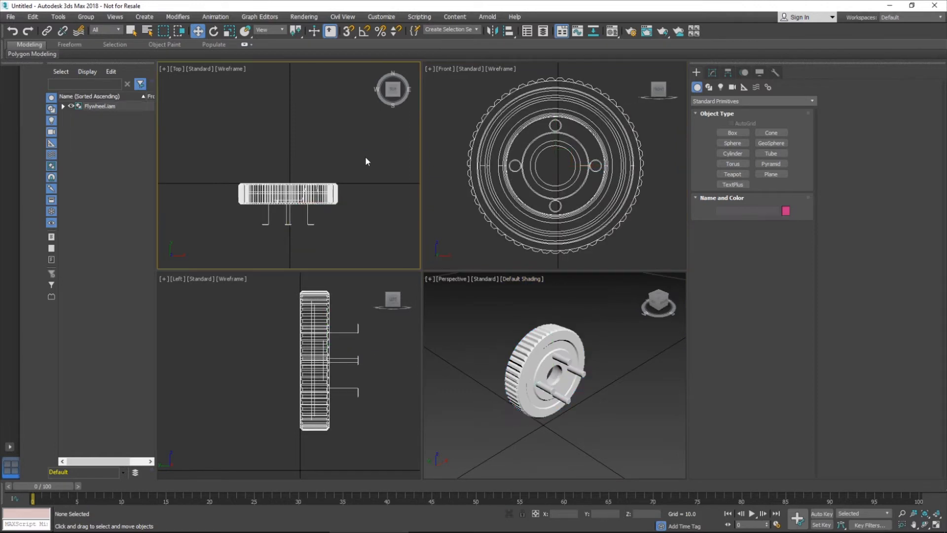
{"action": "key", "text": "z"}
{"action": "left_click", "coordinate": [169, 338]}
{"action": "key", "text": "z"}
{"action": "left_click", "coordinate": [489, 331]}
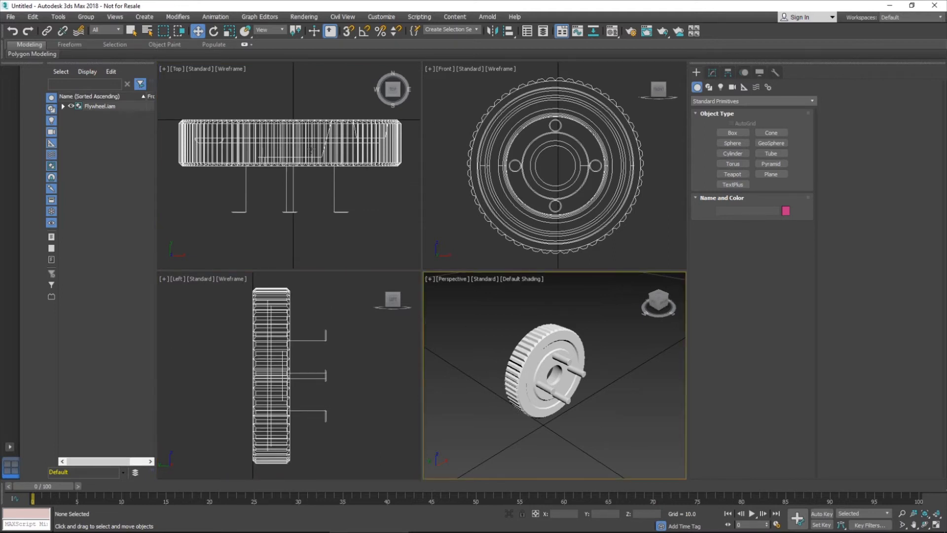
Step: Try moving the flywheel assembly slightly along the Y axis in the Top viewport, and undo the move
{"action": "left_click", "coordinate": [312, 148]}
{"action": "mouse_move", "coordinate": [292, 129]}
{"action": "left_mouse_down"}
{"action": "mouse_move", "coordinate": [291, 93]}
{"action": "mouse_move", "coordinate": [294, 133]}
{"action": "left_mouse_up"}
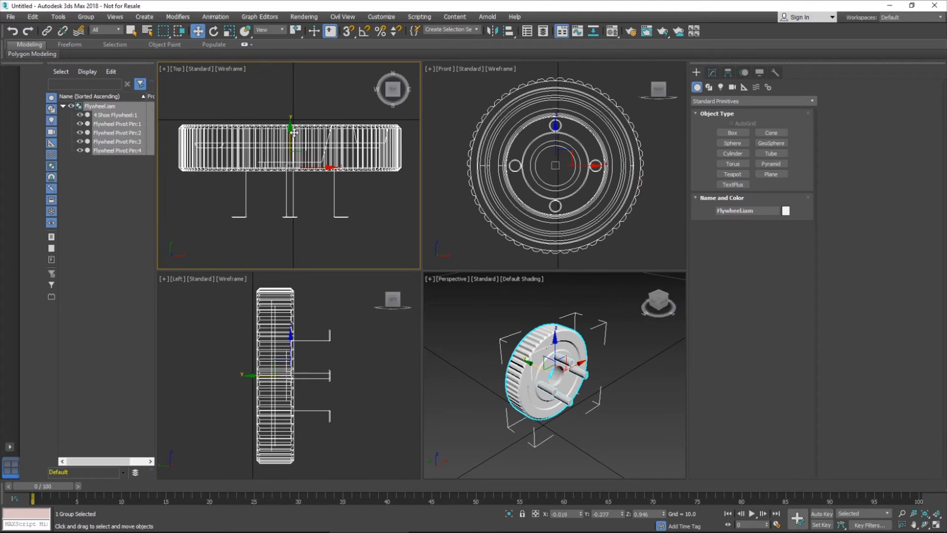
{"action": "key", "text": "ctrl+z"}
{"action": "left_click", "coordinate": [466, 291]}
{"action": "key", "text": "ctrl+z"}
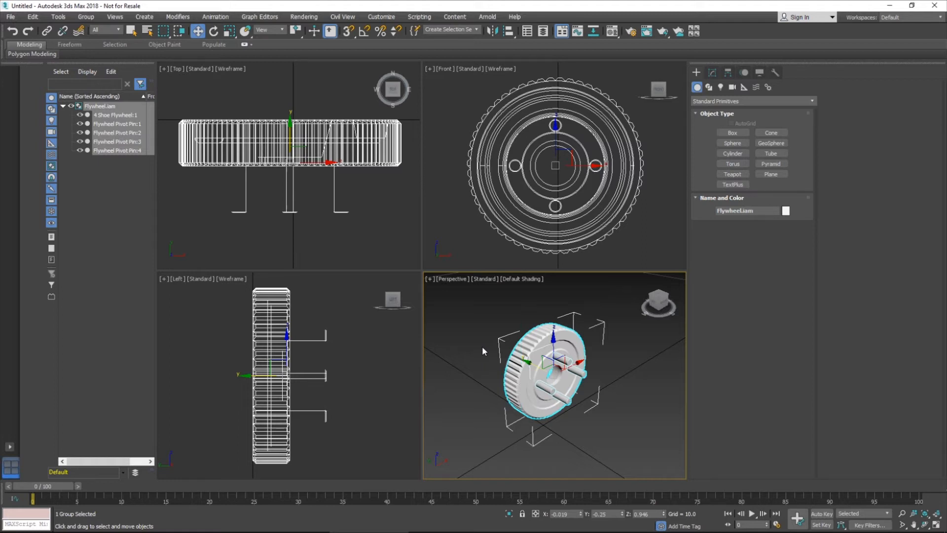
Step: Hide the whole flywheel assembly
{"action": "right_click", "coordinate": [95, 104]}
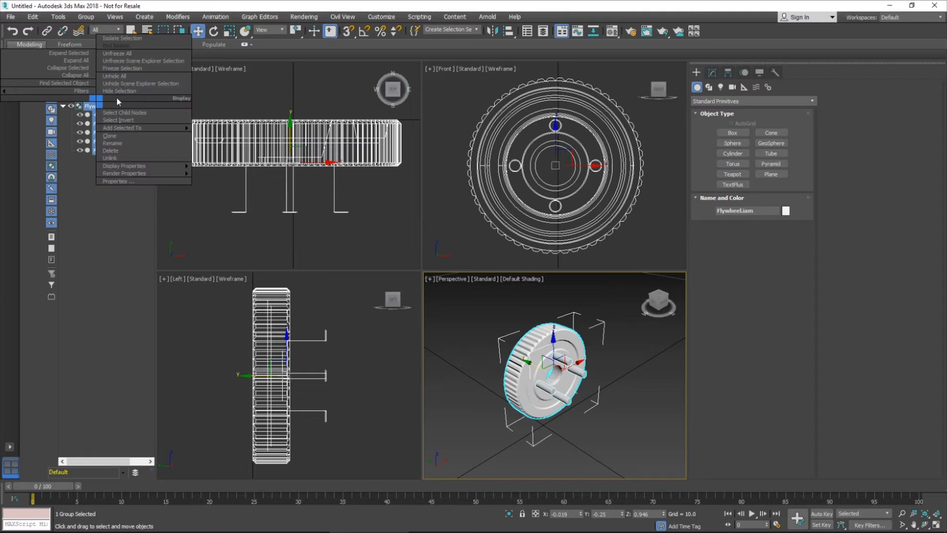
{"action": "left_click", "coordinate": [126, 92]}
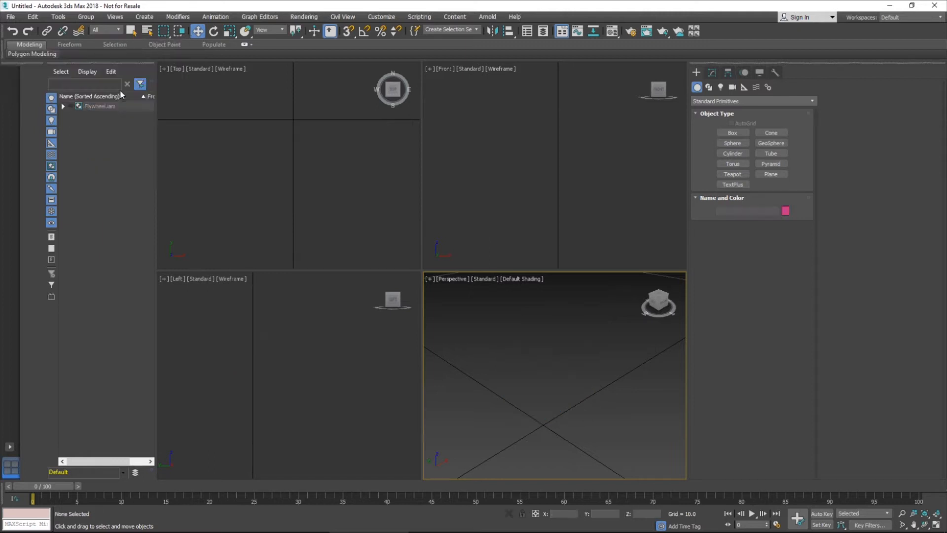
Step: Draw a standard box over the home grid in the Perspective viewport, about 139 long, 139 wide and 82 high
{"action": "scroll", "coordinate": [501, 332], "scroll_direction": "down", "scroll_amount": 4}
{"action": "scroll", "coordinate": [516, 330], "scroll_direction": "down", "scroll_amount": 2}
{"action": "scroll", "coordinate": [518, 323], "scroll_direction": "down", "scroll_amount": 5}
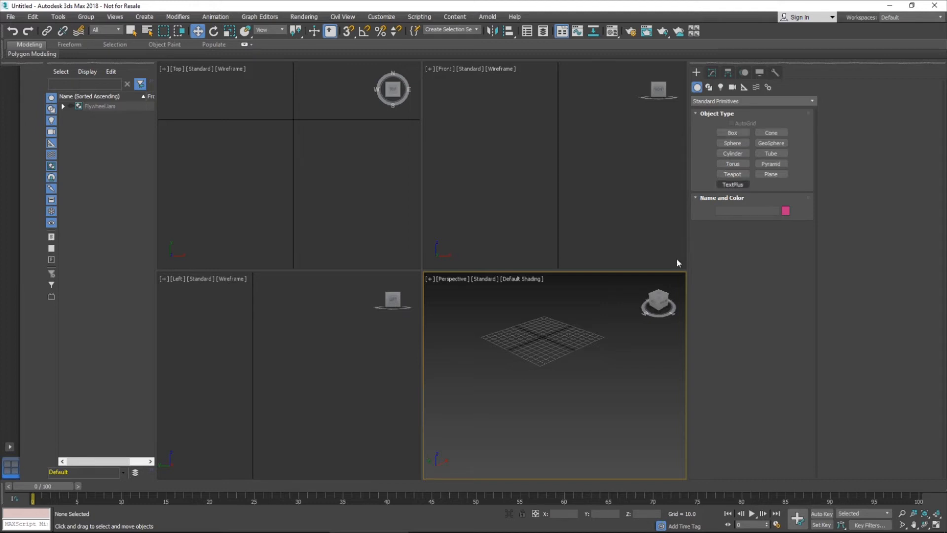
{"action": "middle_click_drag", "start_coordinate": [549, 340], "coordinate": [543, 364]}
{"action": "scroll", "coordinate": [547, 368], "scroll_direction": "up", "scroll_amount": 2}
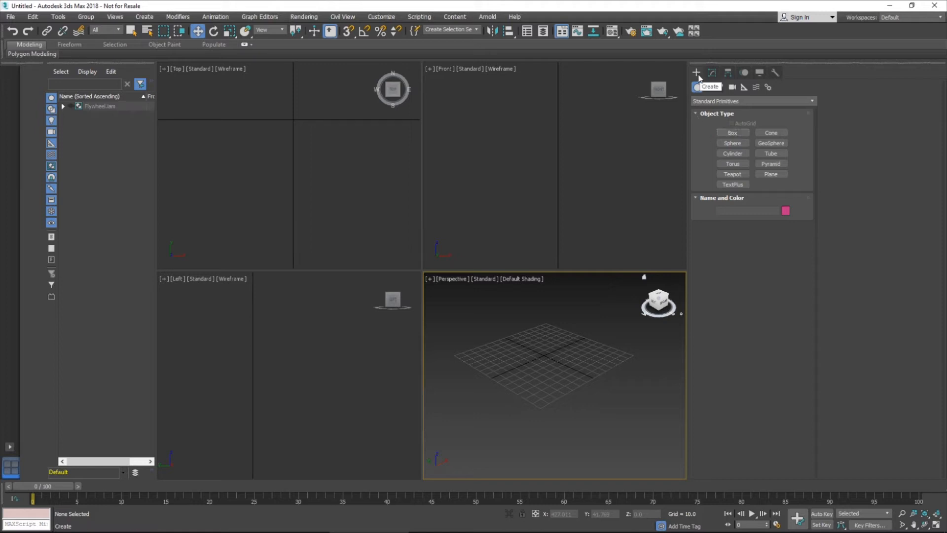
{"action": "left_click", "coordinate": [734, 133]}
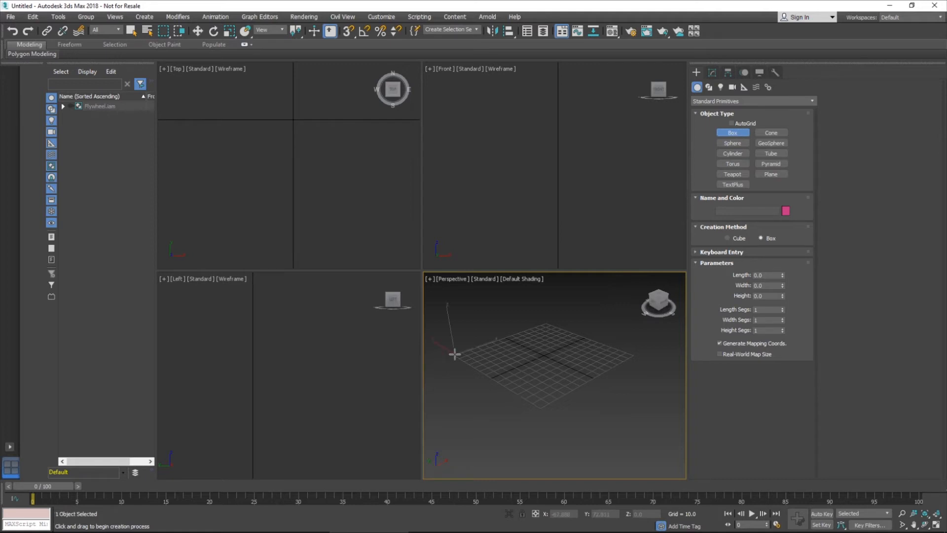
{"action": "left_click_drag", "start_coordinate": [455, 354], "coordinate": [632, 353]}
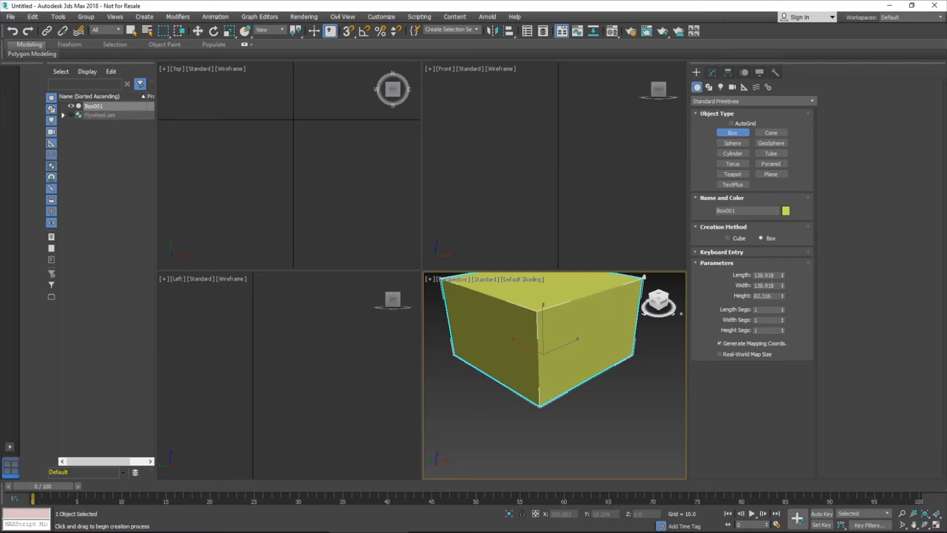
{"action": "middle_click_drag", "start_coordinate": [577, 307], "coordinate": [568, 329]}
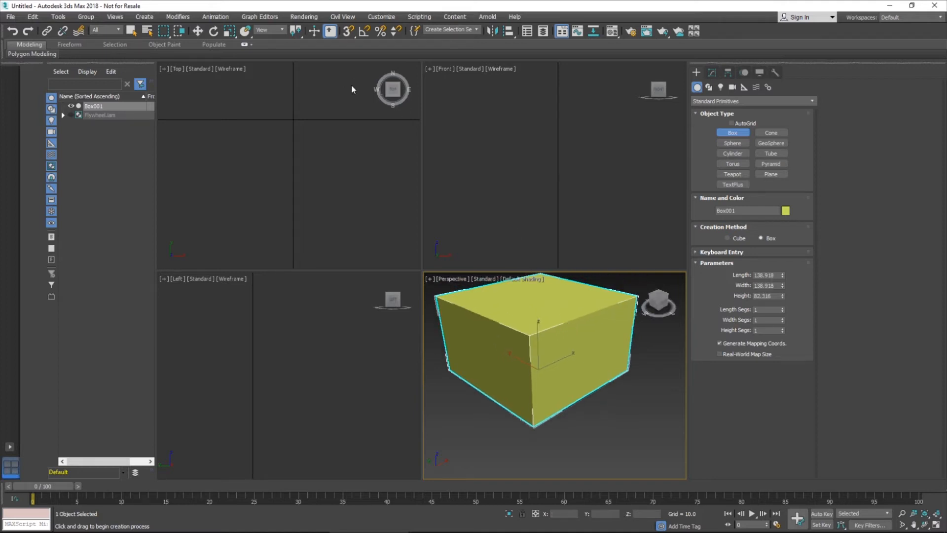
Step: Move the box to the world origin with absolute coordinates X 0, Y 0 and Z 0
{"action": "left_click", "coordinate": [202, 35]}
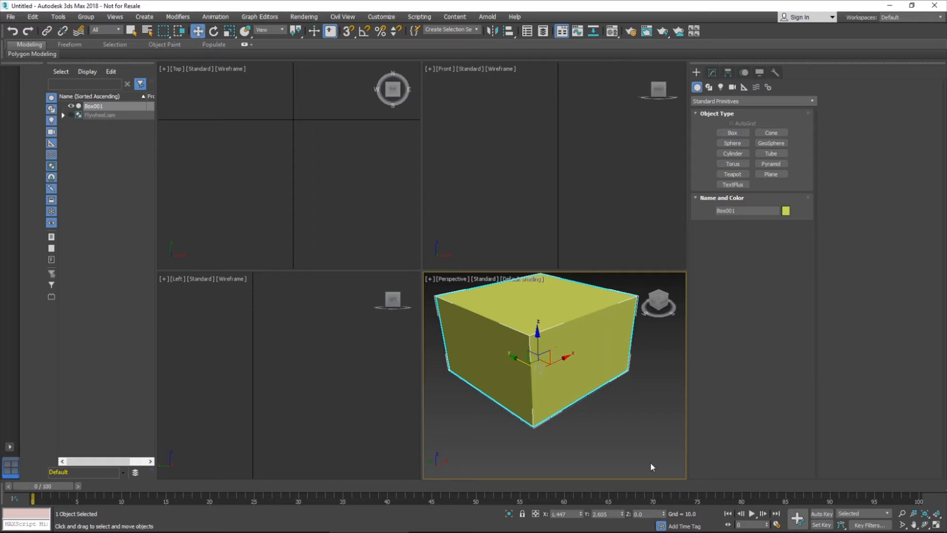
{"action": "mouse_move", "coordinate": [570, 519]}
{"action": "double_click", "coordinate": [565, 514]}
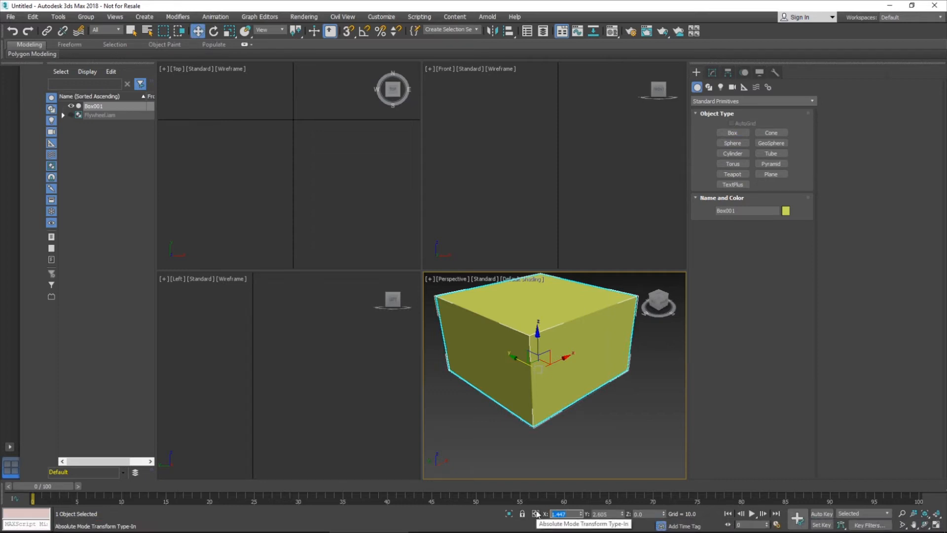
{"action": "type", "text": "0"}
{"action": "key", "text": "Tab"}
{"action": "type", "text": "0"}
{"action": "key", "text": "Tab"}
{"action": "type", "text": "0"}
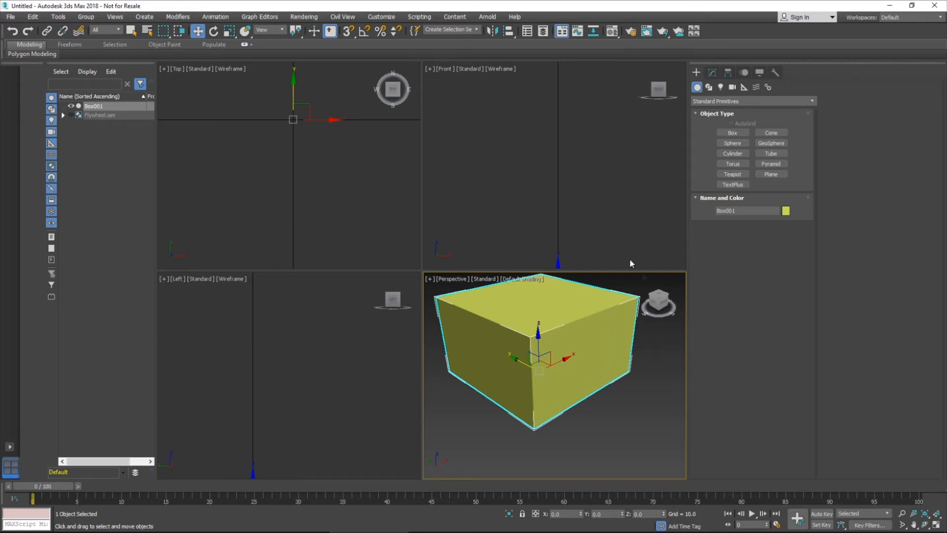
Step: Set the box's length, width and height to 400 each and fit it in the Perspective viewport
{"action": "left_click", "coordinate": [713, 74]}
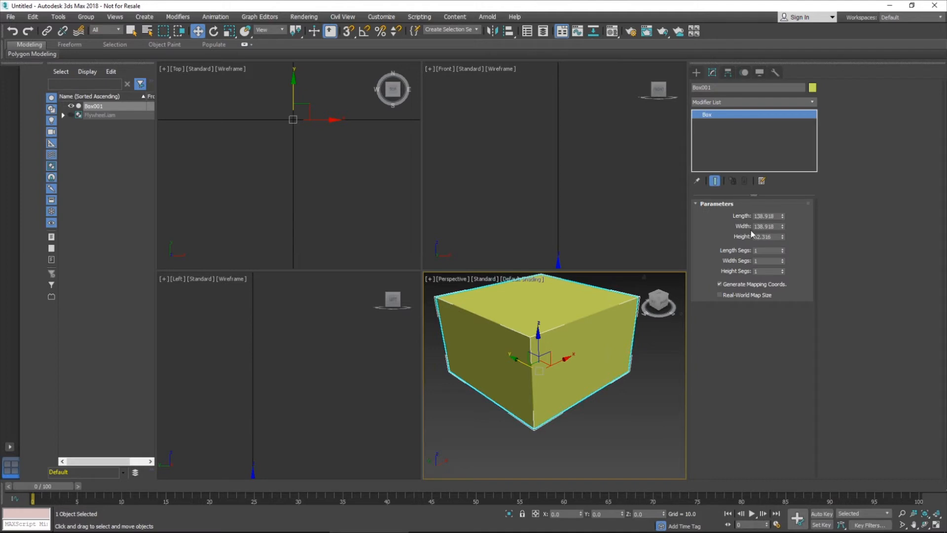
{"action": "double_click", "coordinate": [760, 216]}
{"action": "type", "text": "400"}
{"action": "key", "text": "Tab"}
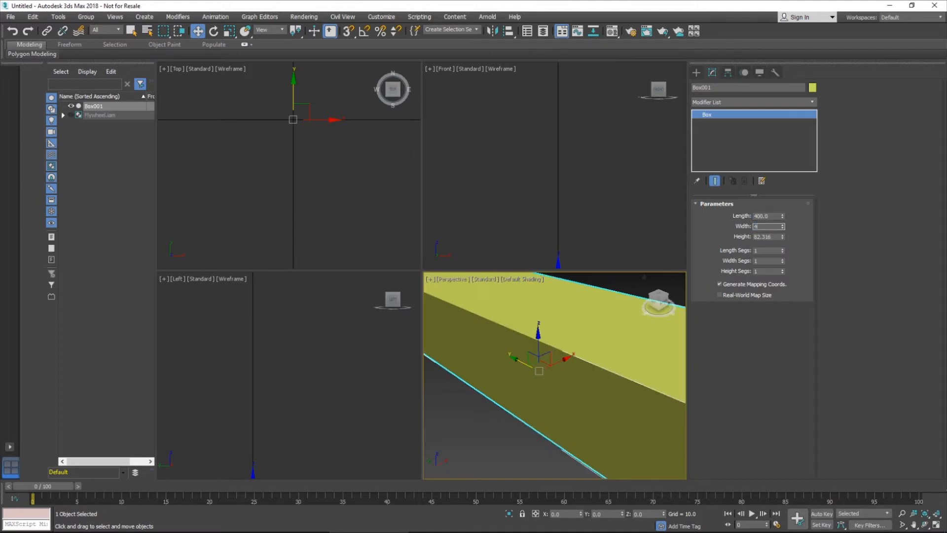
{"action": "type", "text": "400"}
{"action": "key", "text": "Tab"}
{"action": "type", "text": "400"}
{"action": "key", "text": "Return"}
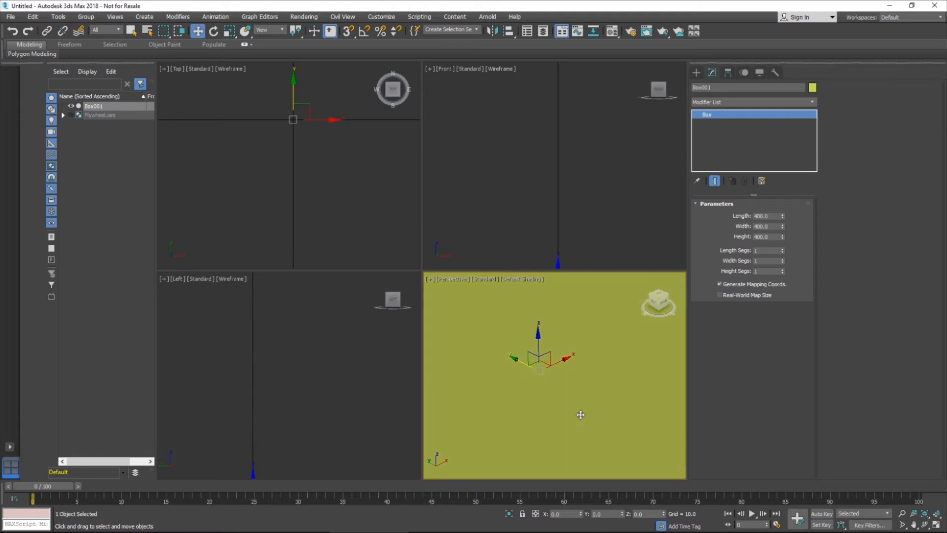
{"action": "key", "text": "z"}
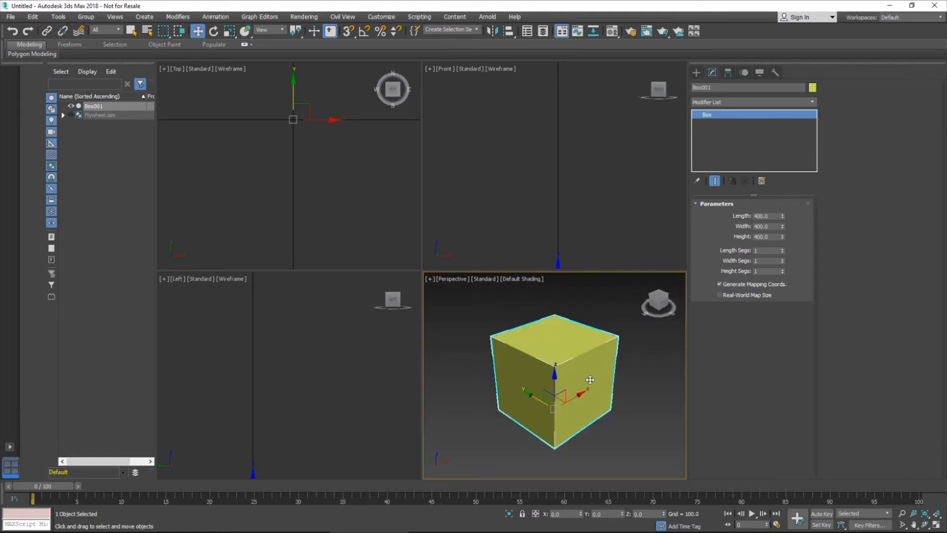
Step: Convert the box to an Editable Poly
{"action": "left_click", "coordinate": [631, 383]}
{"action": "left_click", "coordinate": [559, 360]}
{"action": "right_click", "coordinate": [563, 344]}
{"action": "mouse_move", "coordinate": [586, 443]}
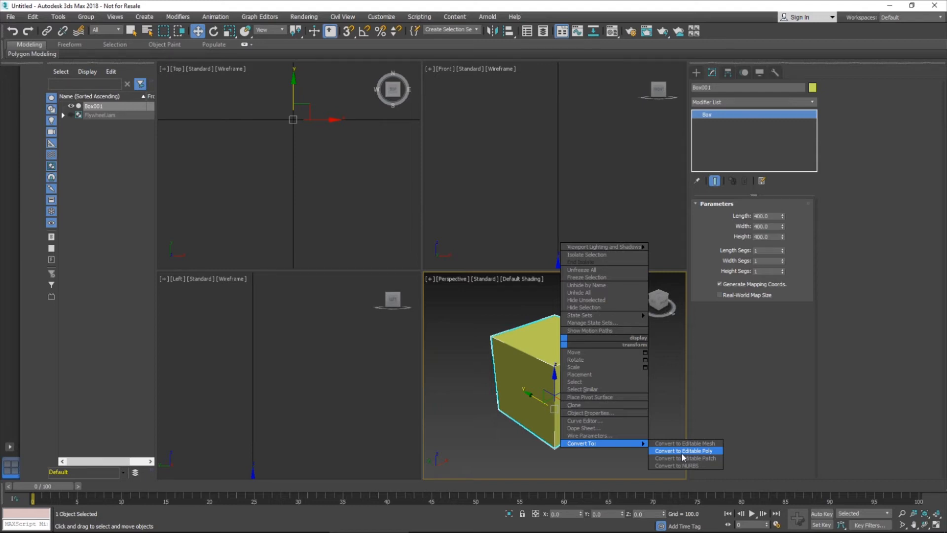
{"action": "left_click", "coordinate": [682, 454]}
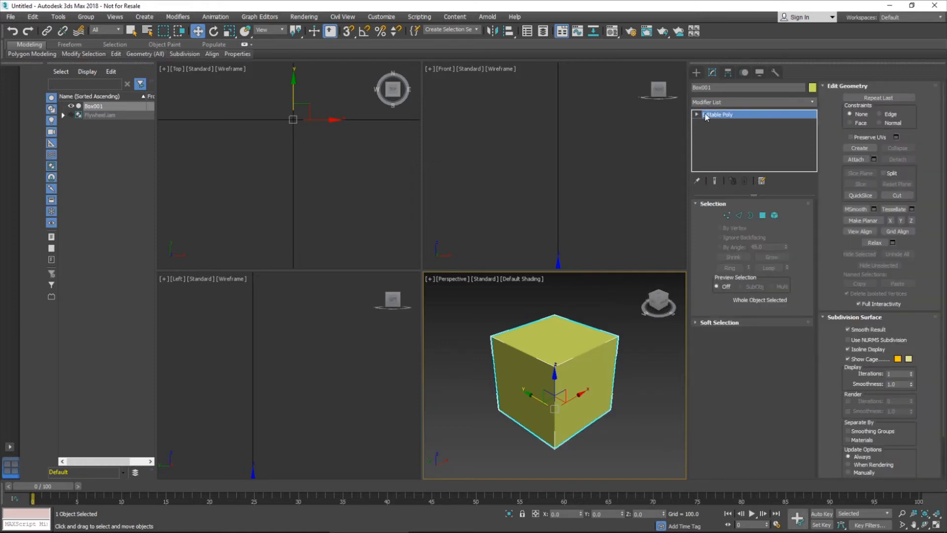
Step: Enter the Edge sub-object level of the editable poly box and test selecting one of its top edges
{"action": "left_click", "coordinate": [697, 115]}
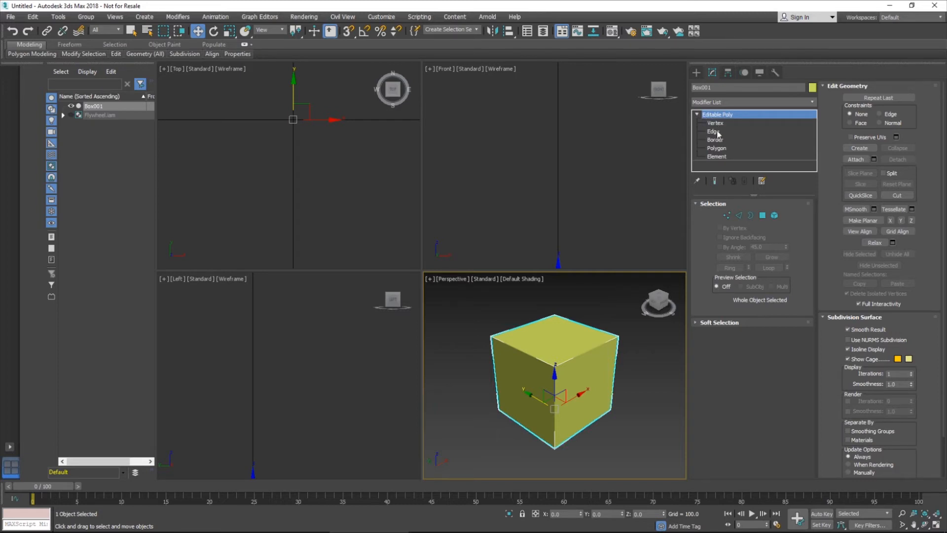
{"action": "left_click", "coordinate": [718, 131]}
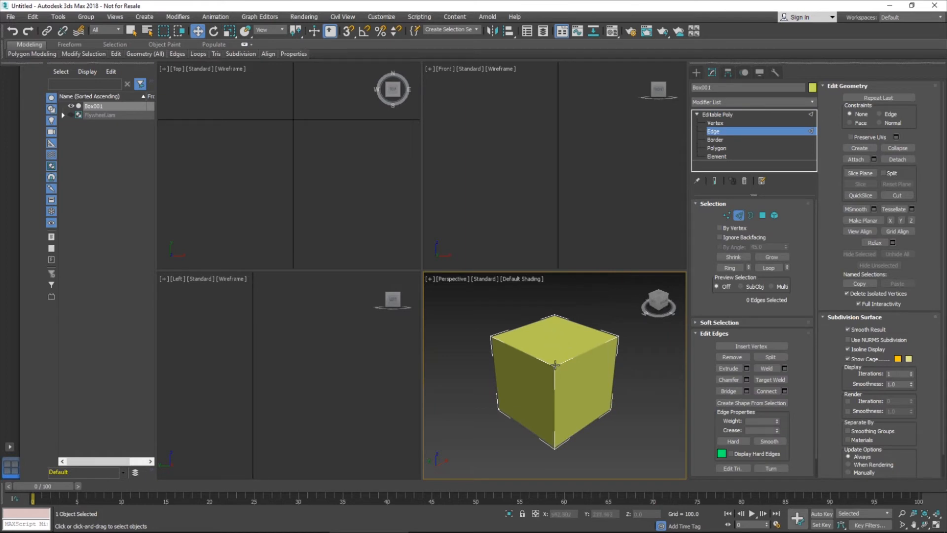
{"action": "left_click", "coordinate": [534, 356]}
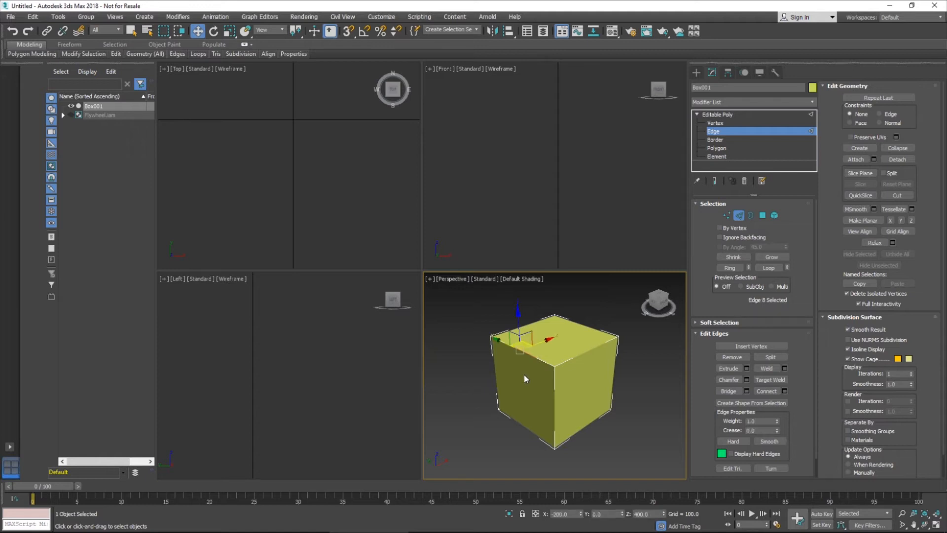
{"action": "left_click", "coordinate": [525, 392]}
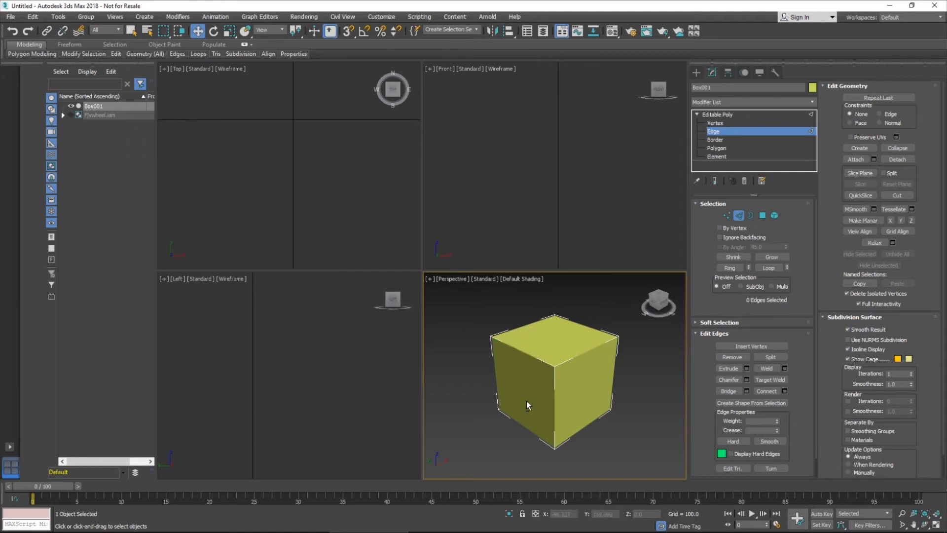
Step: Select two adjoining bottom edges of the box and chamfer them by an amount of 100
{"action": "middle_click_drag", "start_coordinate": [533, 393], "coordinate": [493, 386], "text": "alt"}
{"action": "left_click", "coordinate": [514, 420]}
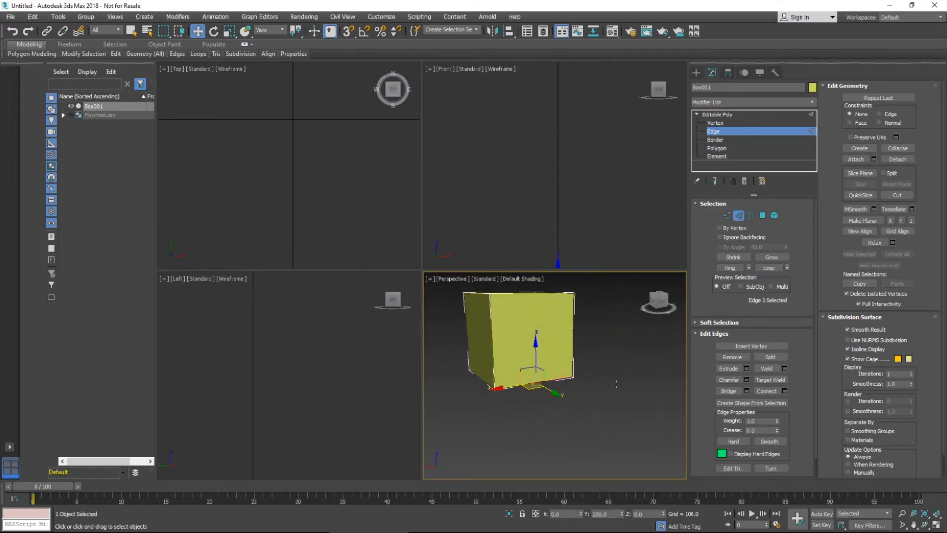
{"action": "left_click", "coordinate": [479, 391], "text": "ctrl"}
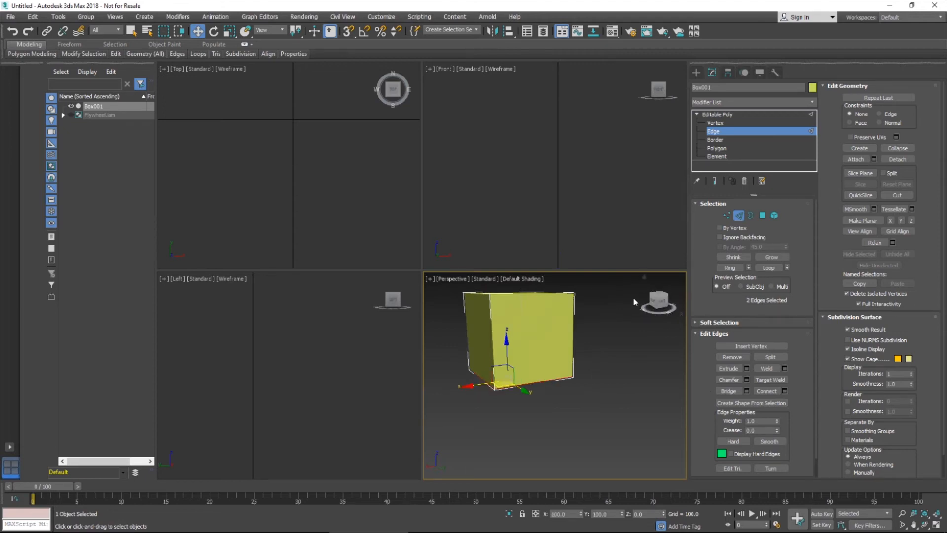
{"action": "left_click", "coordinate": [748, 379]}
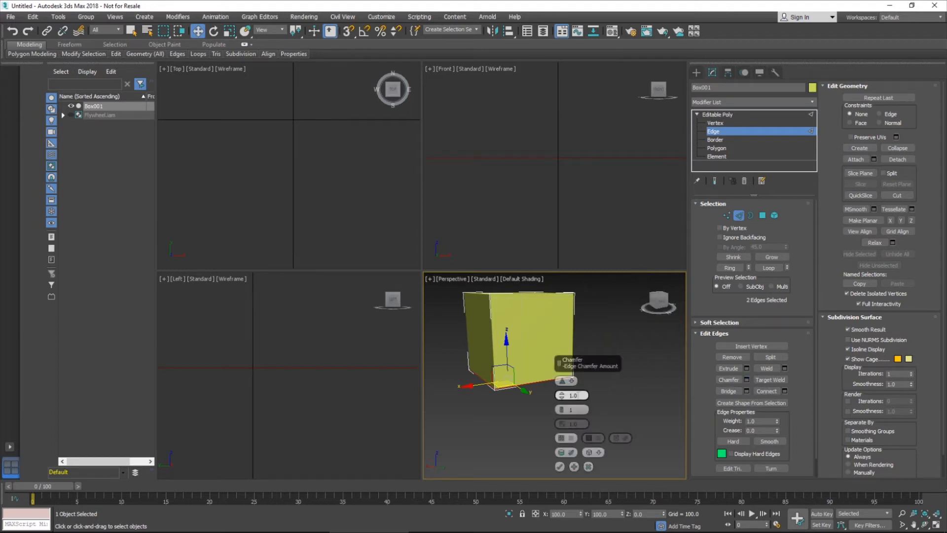
{"action": "left_click_drag", "start_coordinate": [579, 395], "coordinate": [567, 396]}
{"action": "type", "text": "100"}
{"action": "key", "text": "Return"}
Step: Set the chamfer to 50 segments and apply it to the bottom edges
{"action": "left_click", "coordinate": [565, 410]}
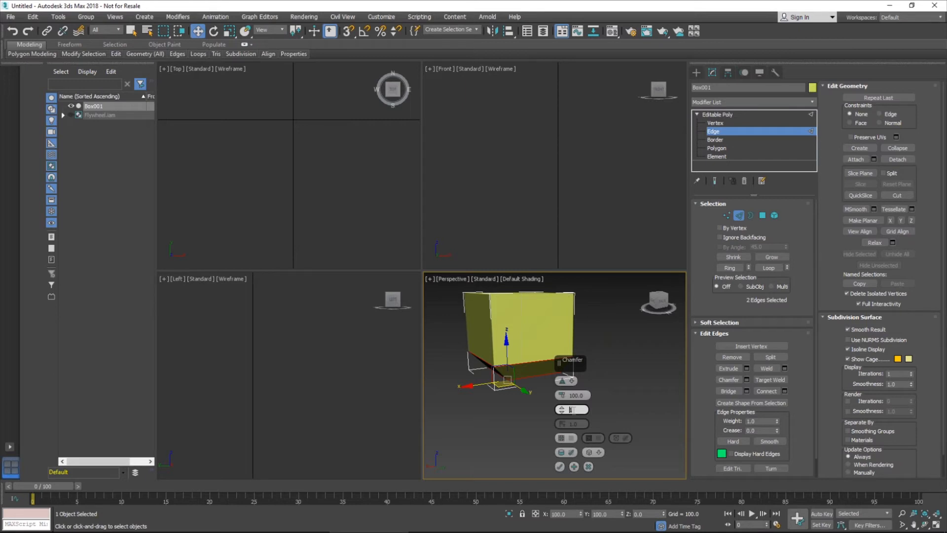
{"action": "double_click", "coordinate": [572, 410]}
{"action": "type", "text": "50"}
{"action": "key", "text": "Return"}
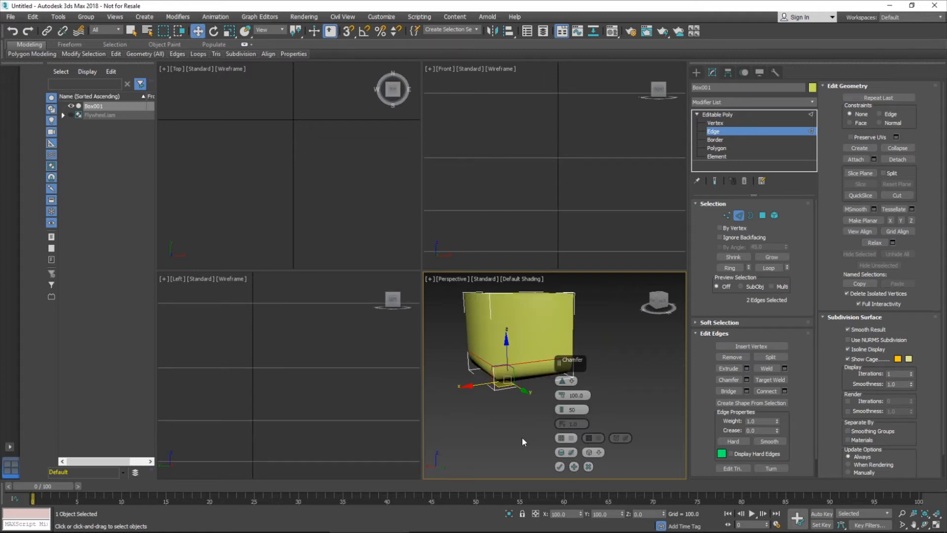
{"action": "left_click", "coordinate": [560, 466]}
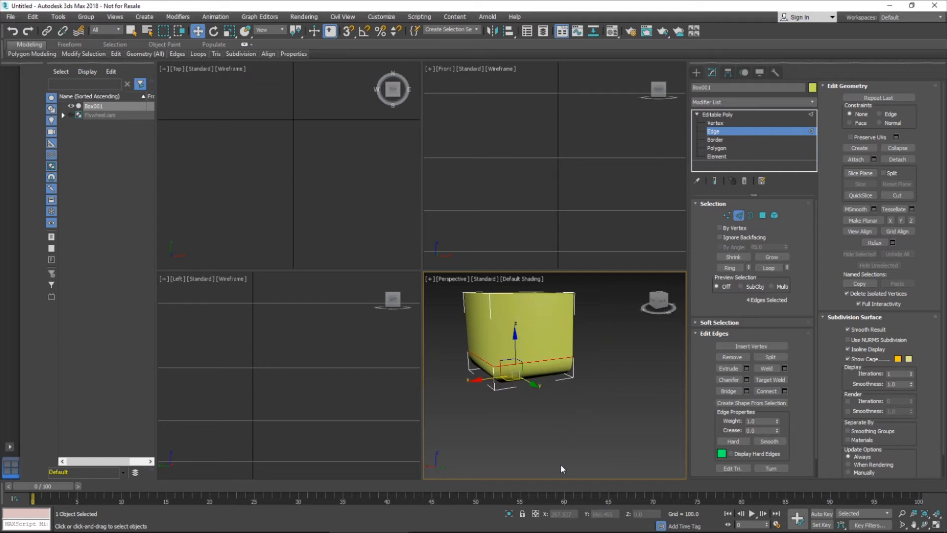
Step: Bring the box into the home perspective view and enter its Polygon sub-object level
{"action": "middle_click_drag", "start_coordinate": [554, 399], "coordinate": [454, 418], "text": "alt"}
{"action": "left_click", "coordinate": [658, 300]}
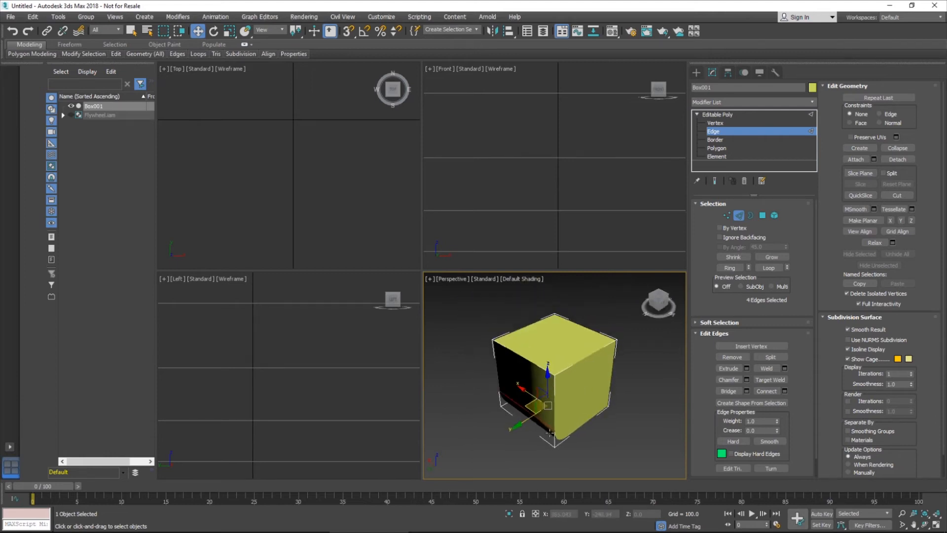
{"action": "left_click", "coordinate": [719, 150]}
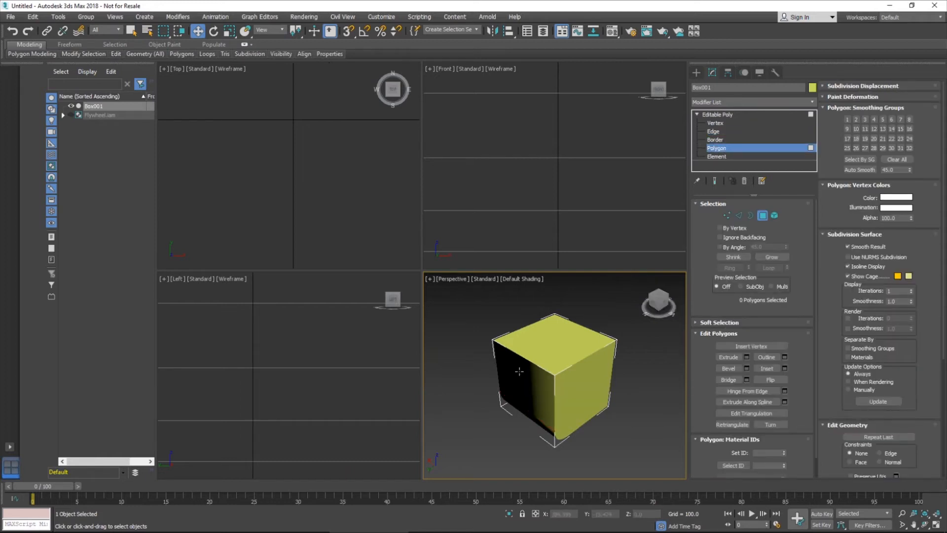
{"action": "left_click", "coordinate": [552, 355]}
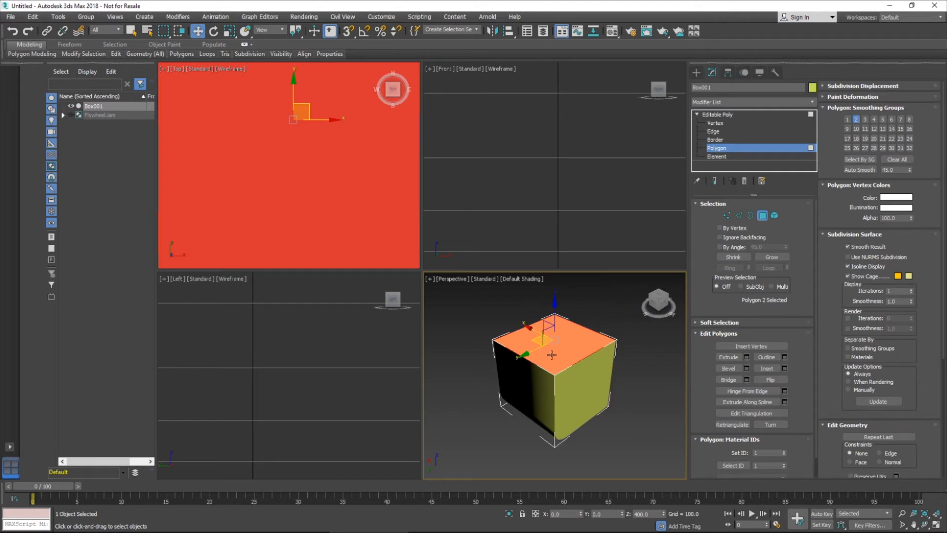
{"action": "left_click", "coordinate": [534, 384], "text": "ctrl"}
{"action": "left_click", "coordinate": [577, 392], "text": "ctrl"}
{"action": "middle_click_drag", "start_coordinate": [594, 412], "coordinate": [505, 389], "text": "alt"}
{"action": "left_click", "coordinate": [643, 402], "text": "ctrl"}
{"action": "middle_click_drag", "start_coordinate": [644, 402], "coordinate": [687, 393], "text": "alt"}
{"action": "left_click", "coordinate": [544, 360]}
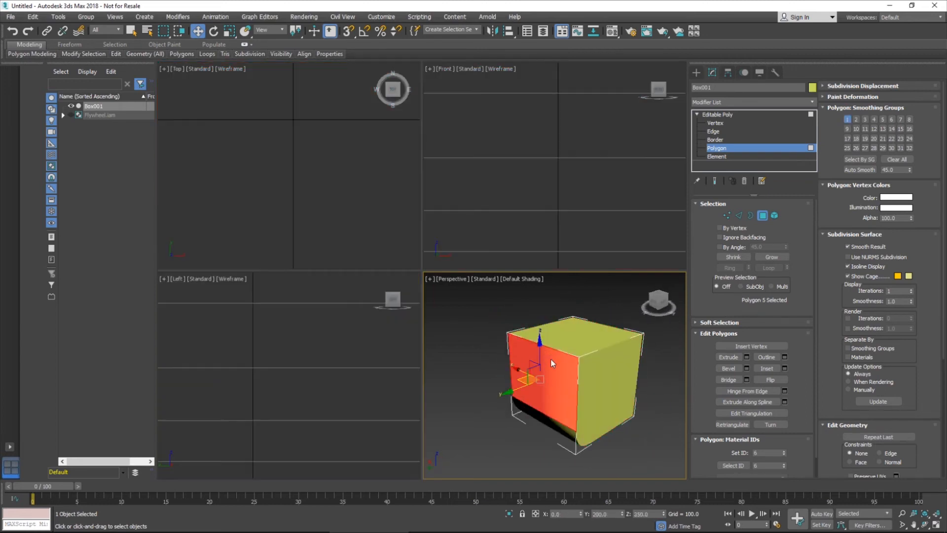
Step: Delete the box's top face and two adjoining side faces, and return to the Editable Poly object level
{"action": "left_click", "coordinate": [589, 332]}
{"action": "middle_click_drag", "start_coordinate": [607, 370], "coordinate": [599, 390], "text": "alt"}
{"action": "left_click", "coordinate": [608, 390], "text": "ctrl"}
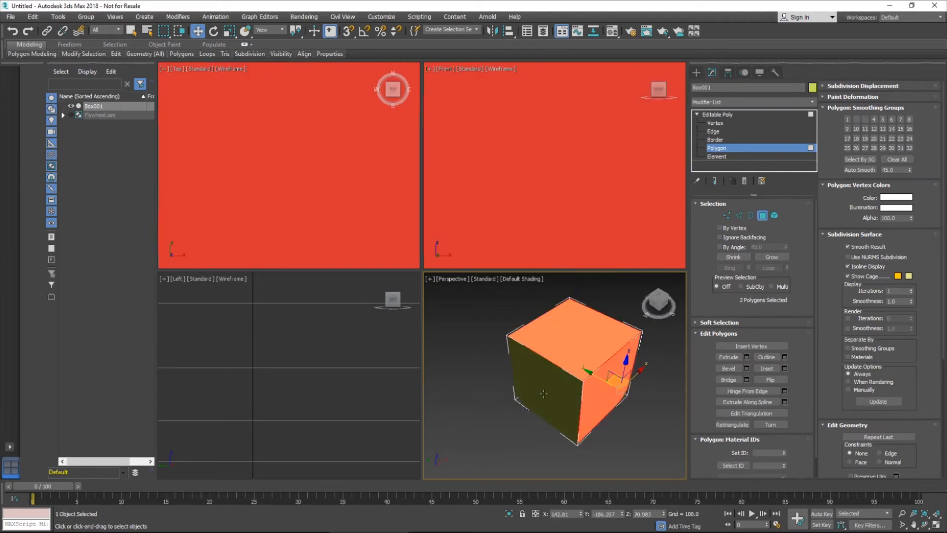
{"action": "left_click", "coordinate": [555, 391], "text": "ctrl"}
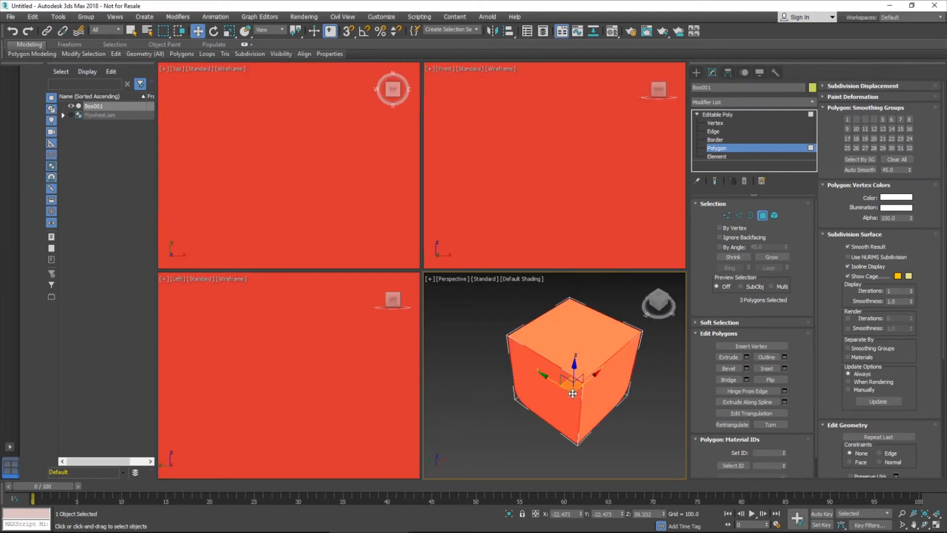
{"action": "left_click", "coordinate": [498, 366]}
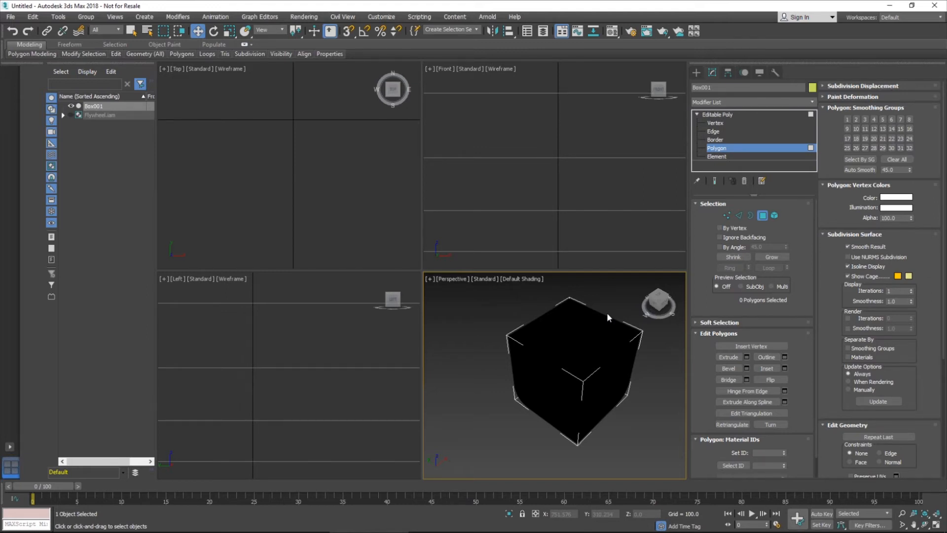
{"action": "middle_click_drag", "start_coordinate": [580, 360], "coordinate": [553, 348]}
{"action": "left_click", "coordinate": [732, 115]}
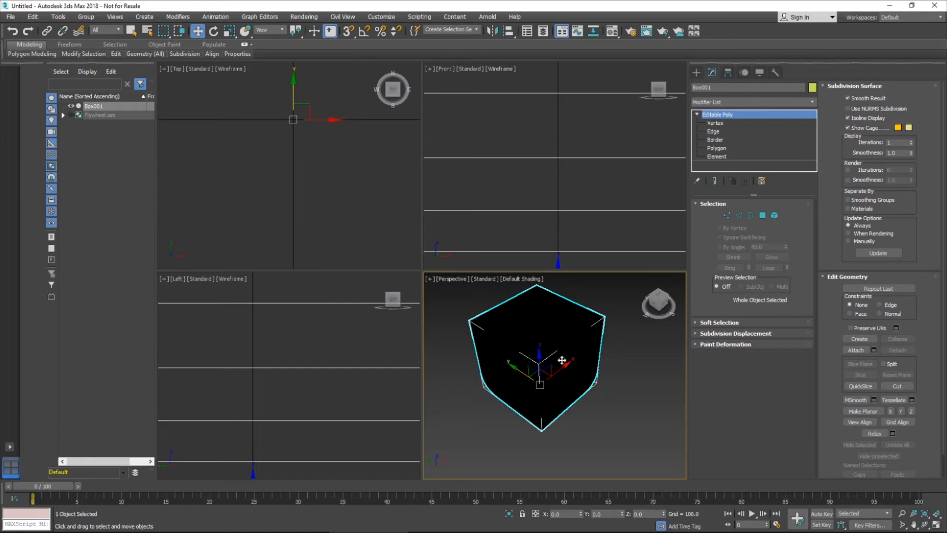
{"action": "middle_click_drag", "start_coordinate": [617, 369], "coordinate": [639, 376]}
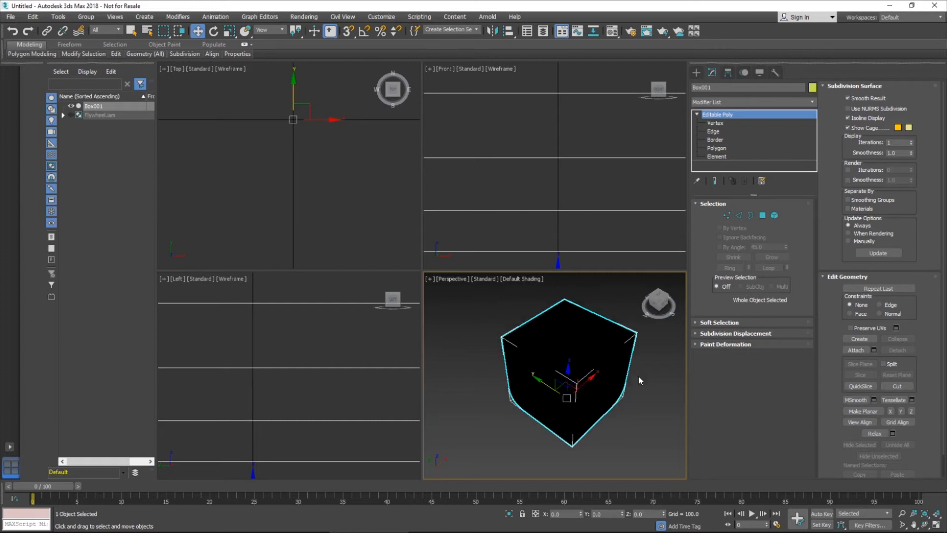
Step: Open the Material Editor, try its Slate mode, and return to the Compact Material Editor
{"action": "key", "text": "m"}
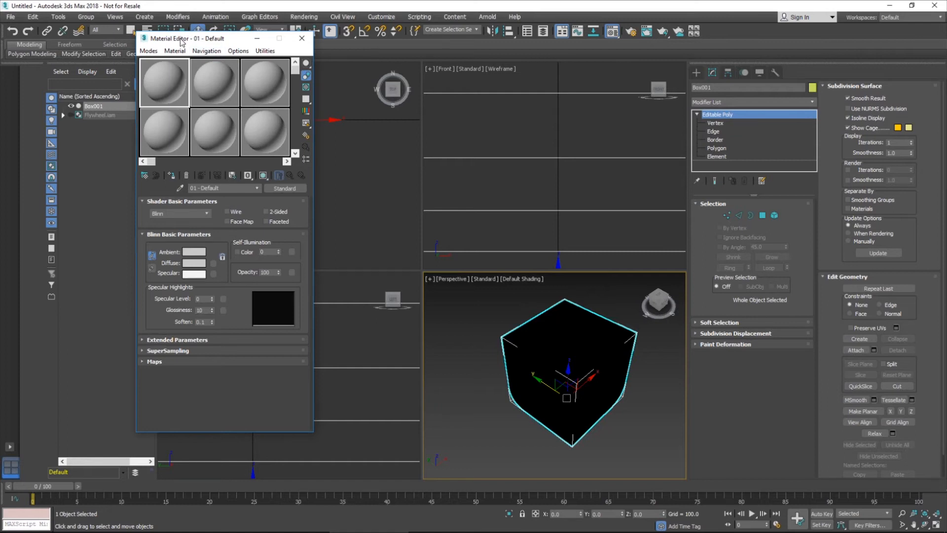
{"action": "left_click", "coordinate": [149, 50]}
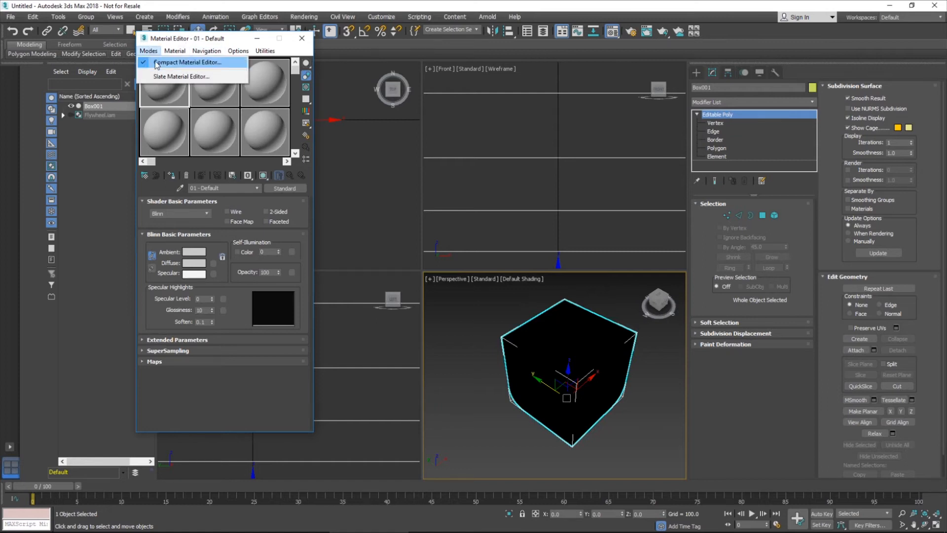
{"action": "left_click", "coordinate": [166, 78]}
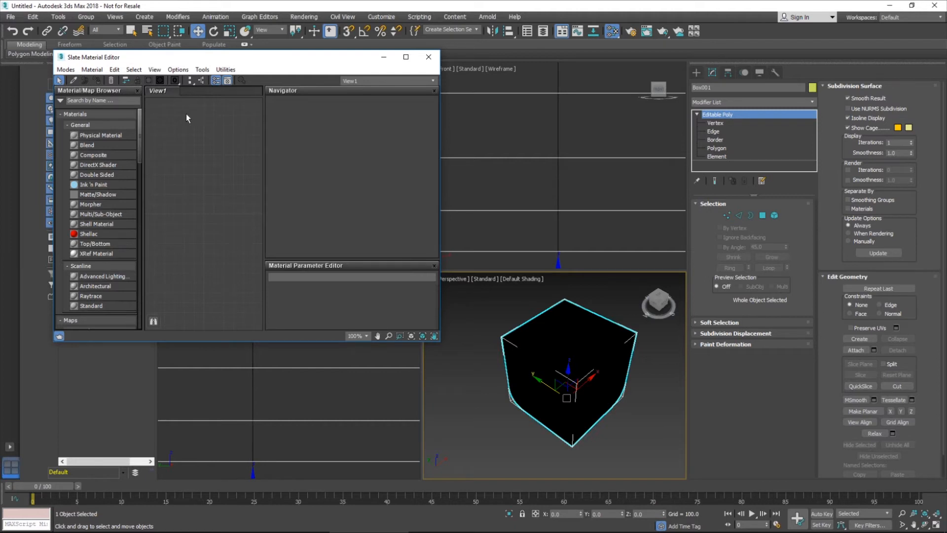
{"action": "left_click", "coordinate": [72, 74]}
{"action": "left_click", "coordinate": [81, 79]}
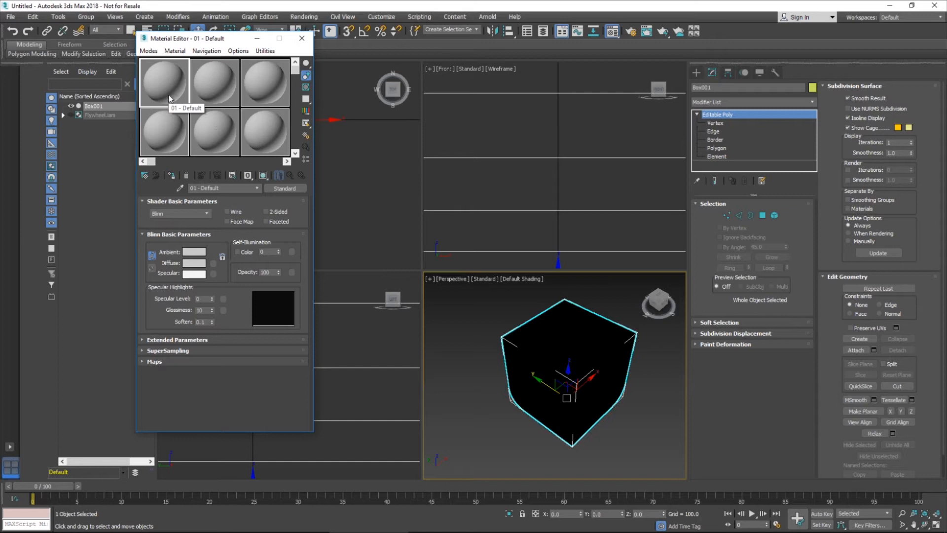
Step: Assign the first sample material to the box and rename it Virtual Studio
{"action": "left_click", "coordinate": [172, 176]}
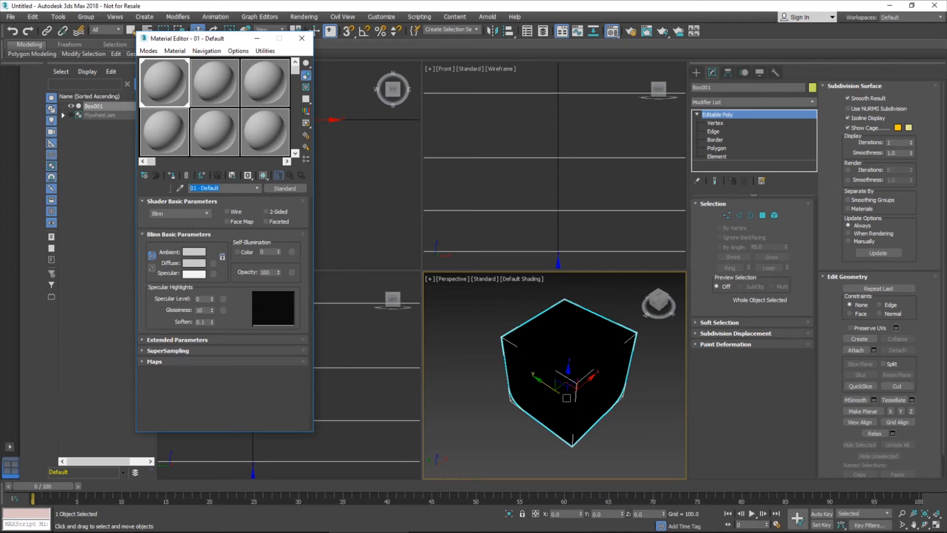
{"action": "type", "text": "Virtual Studio"}
Step: Browse the material types available for the Virtual Studio material without changing it
{"action": "left_click", "coordinate": [283, 189]}
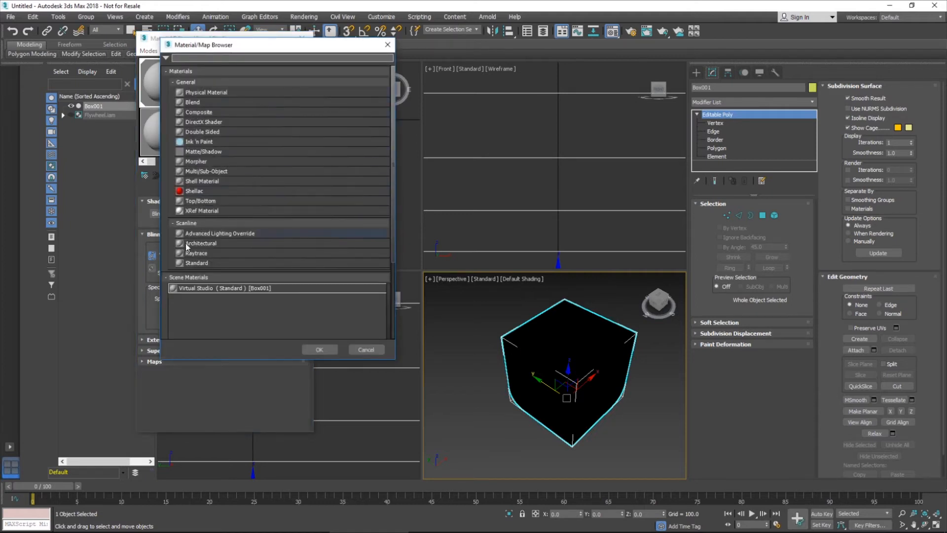
{"action": "left_click", "coordinate": [366, 349]}
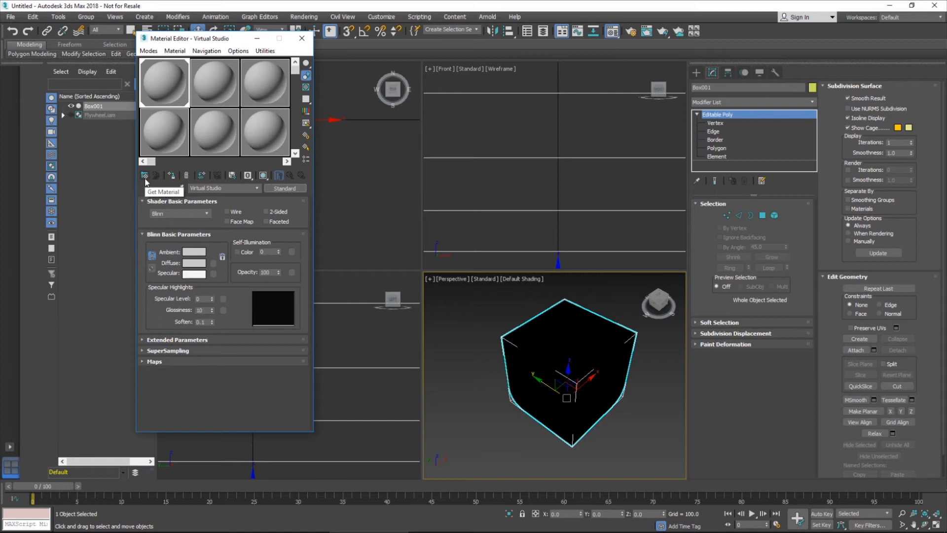
{"action": "left_click", "coordinate": [285, 189]}
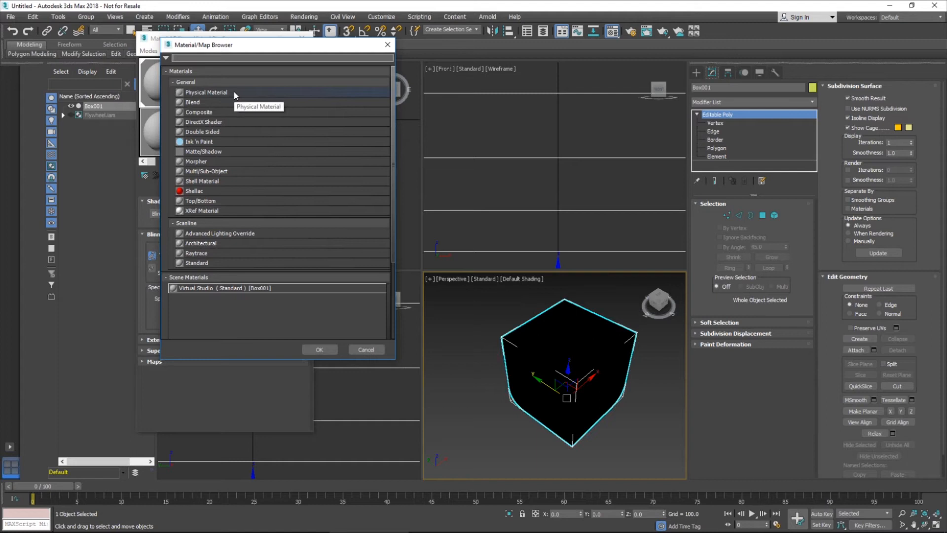
{"action": "left_click", "coordinate": [375, 349]}
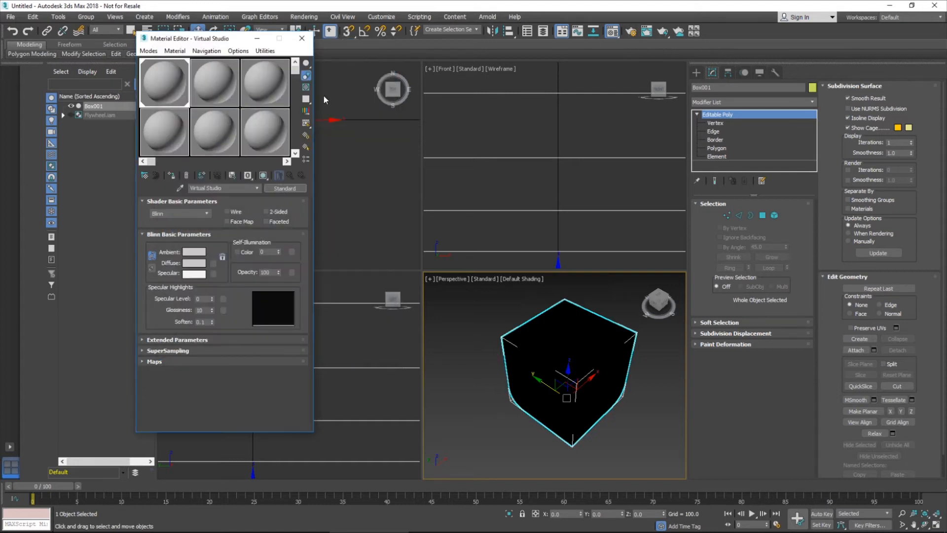
Step: Open Render Setup, change the renderer to Arnold, and review the resulting render messages
{"action": "left_click", "coordinate": [631, 31]}
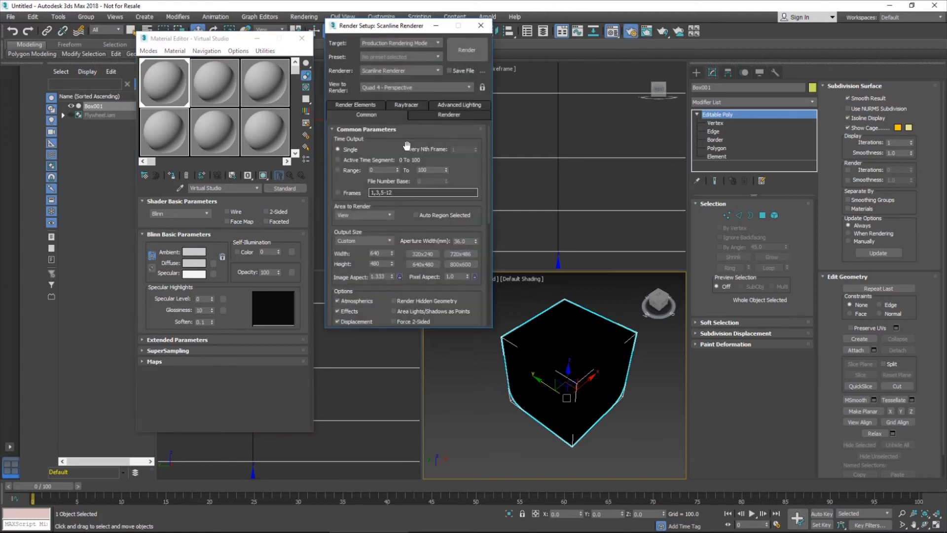
{"action": "left_click", "coordinate": [429, 112]}
{"action": "left_click", "coordinate": [369, 116]}
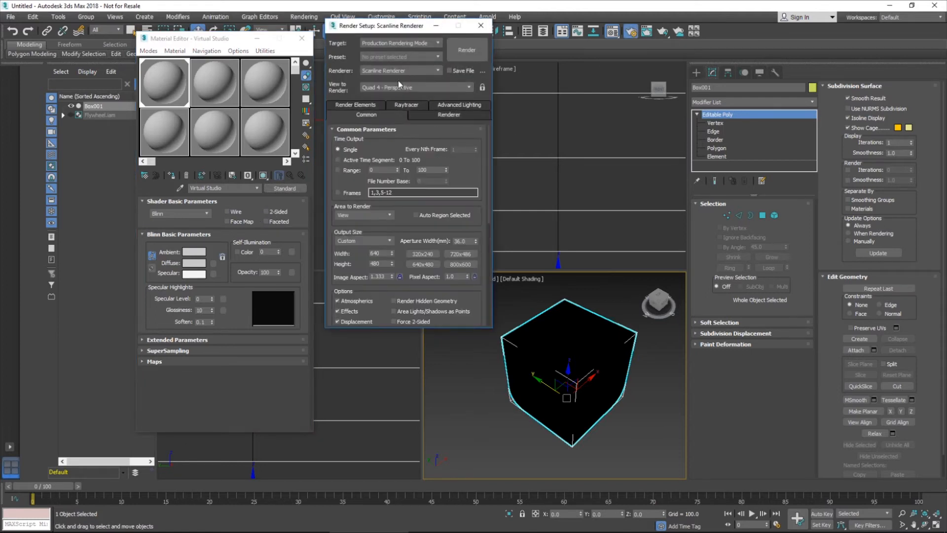
{"action": "left_click", "coordinate": [399, 71]}
{"action": "left_click", "coordinate": [380, 117]}
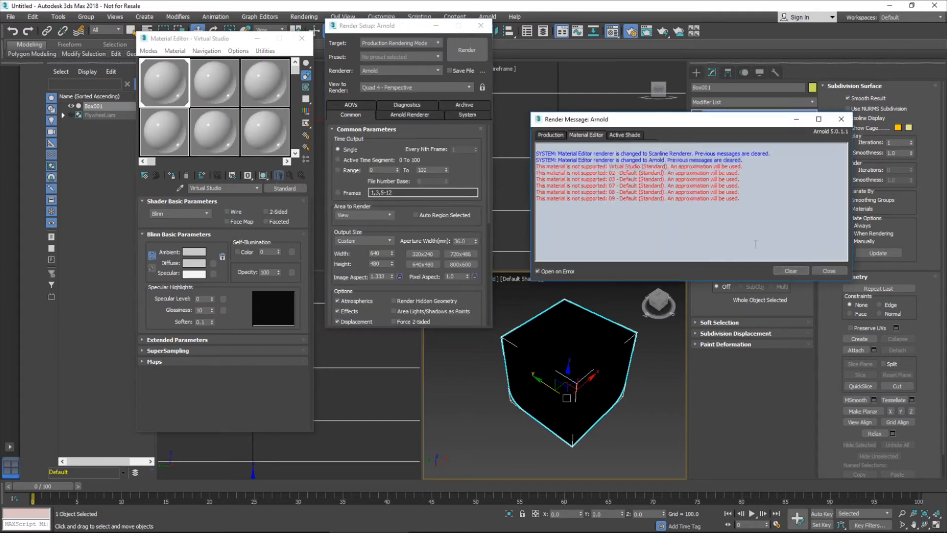
{"action": "left_click_drag", "start_coordinate": [740, 198], "coordinate": [536, 159]}
{"action": "left_click", "coordinate": [563, 188]}
Step: Change the Virtual Studio material's type to Double Sided and open its facing material
{"action": "left_click", "coordinate": [274, 190]}
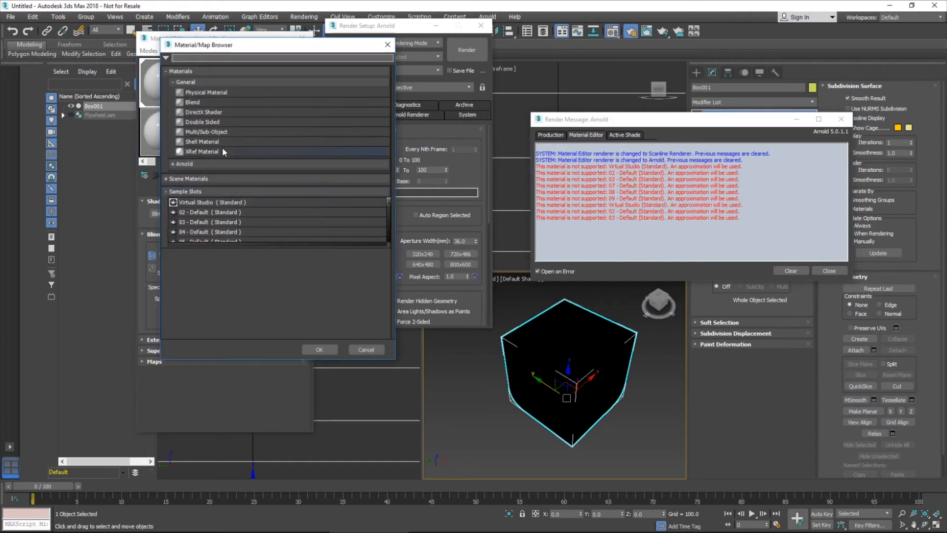
{"action": "left_click", "coordinate": [188, 166]}
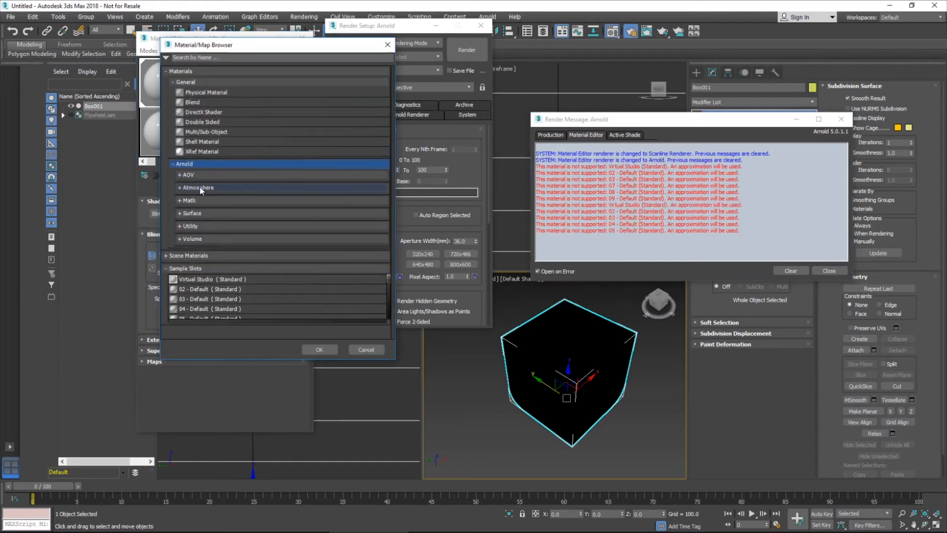
{"action": "left_click", "coordinate": [212, 122]}
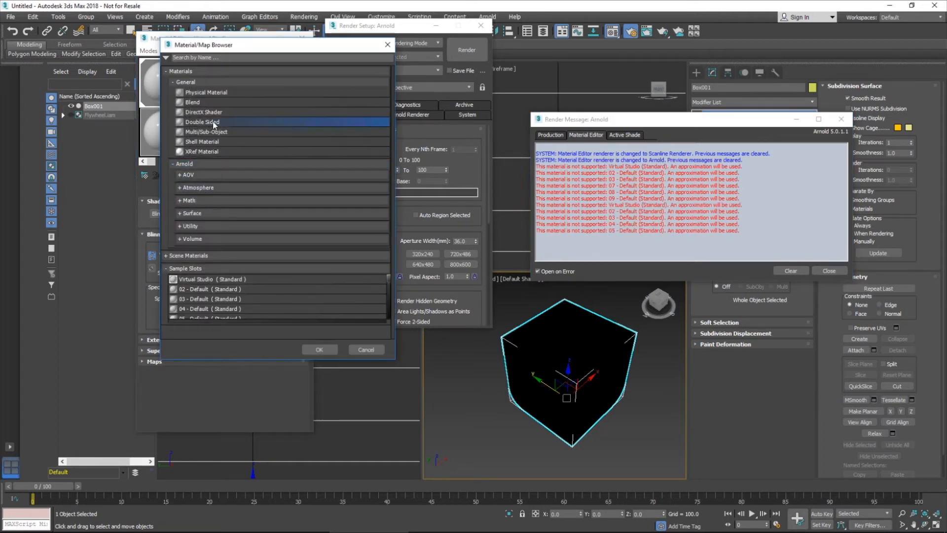
{"action": "left_click", "coordinate": [323, 353]}
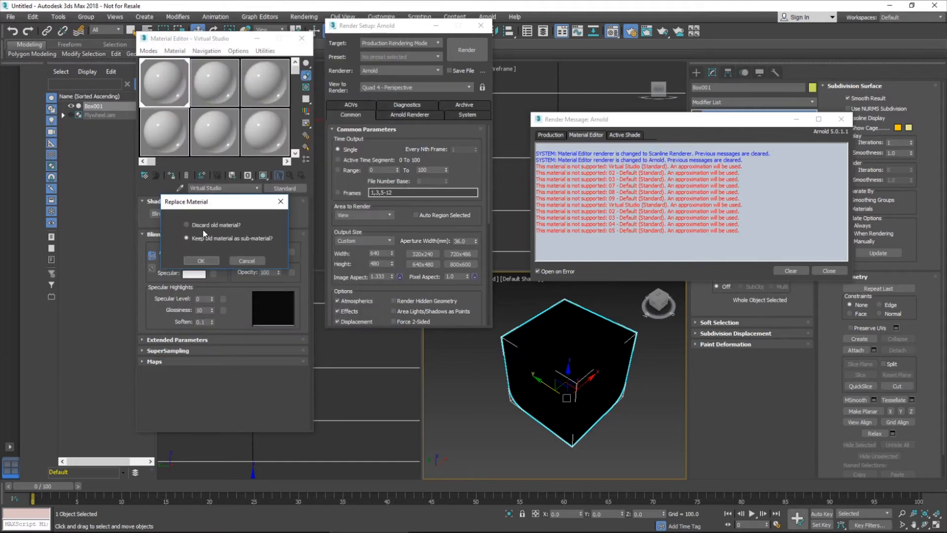
{"action": "left_click", "coordinate": [203, 261]}
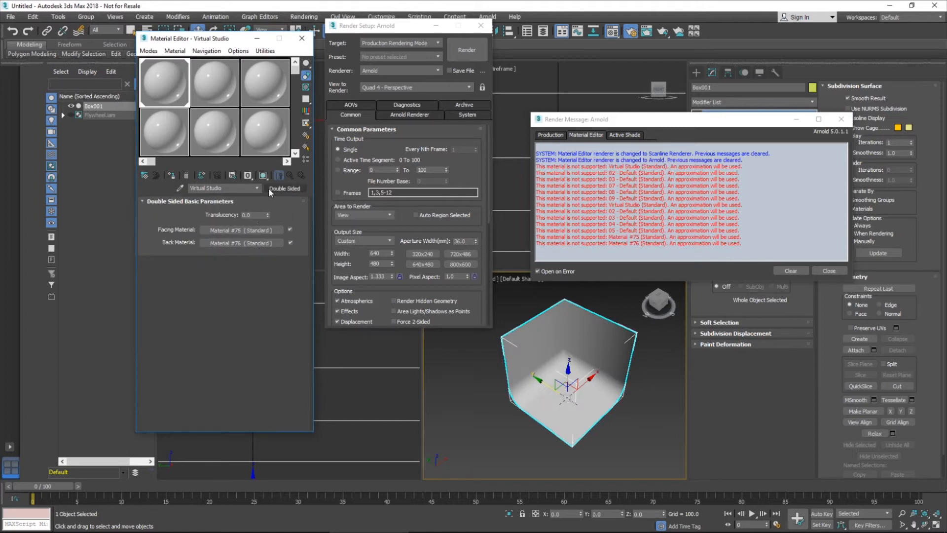
{"action": "left_click", "coordinate": [229, 231]}
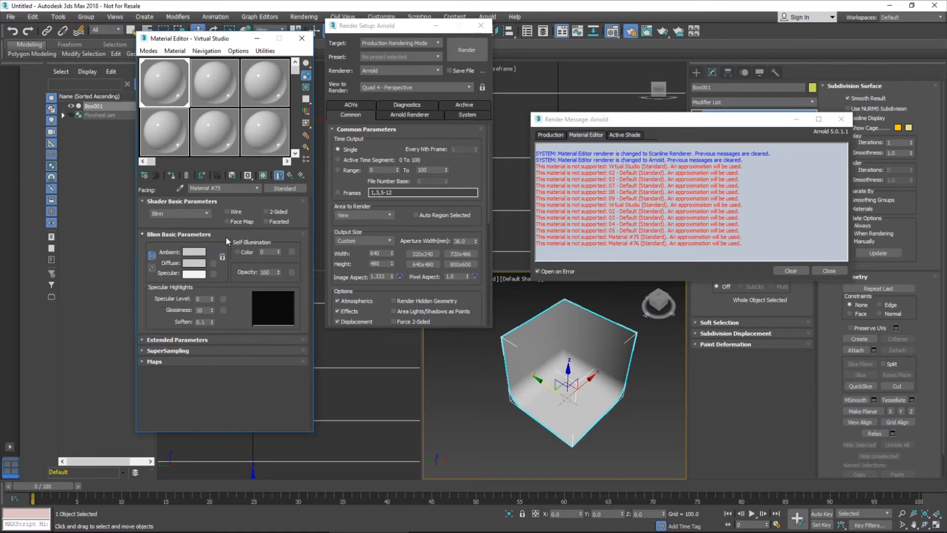
{"action": "left_click", "coordinate": [203, 251]}
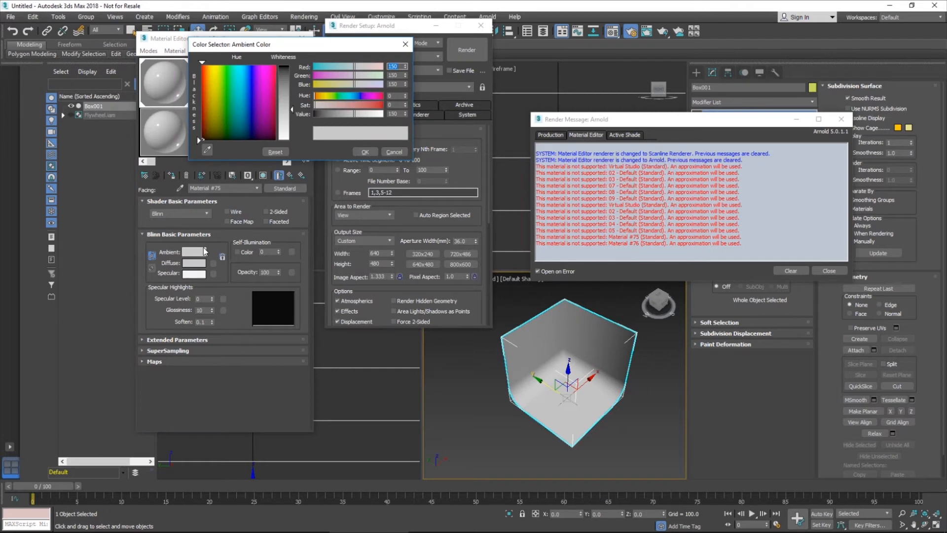
{"action": "left_click_drag", "start_coordinate": [292, 109], "coordinate": [292, 140]}
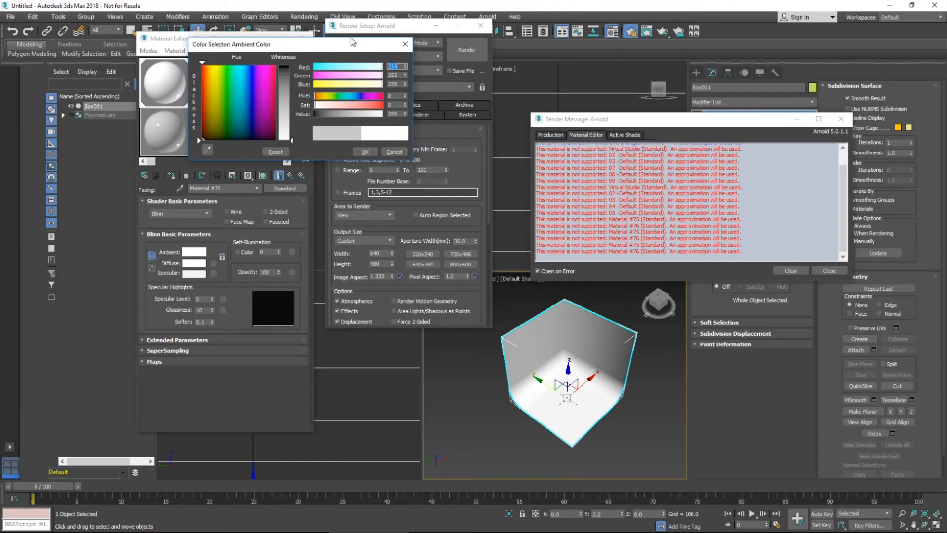
{"action": "left_click", "coordinate": [406, 45]}
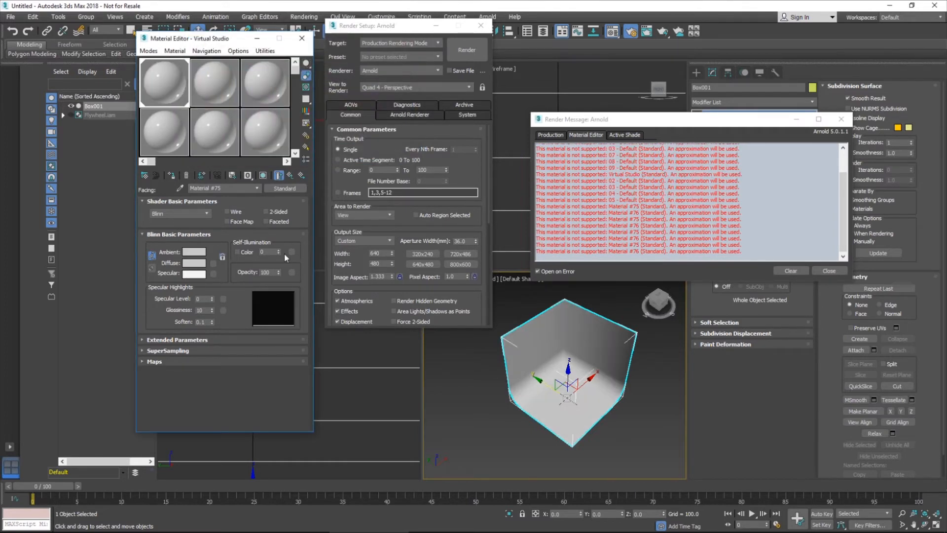
Step: Set the facing material's ambient colour to pure white and return to the Double Sided material
{"action": "left_click", "coordinate": [193, 252]}
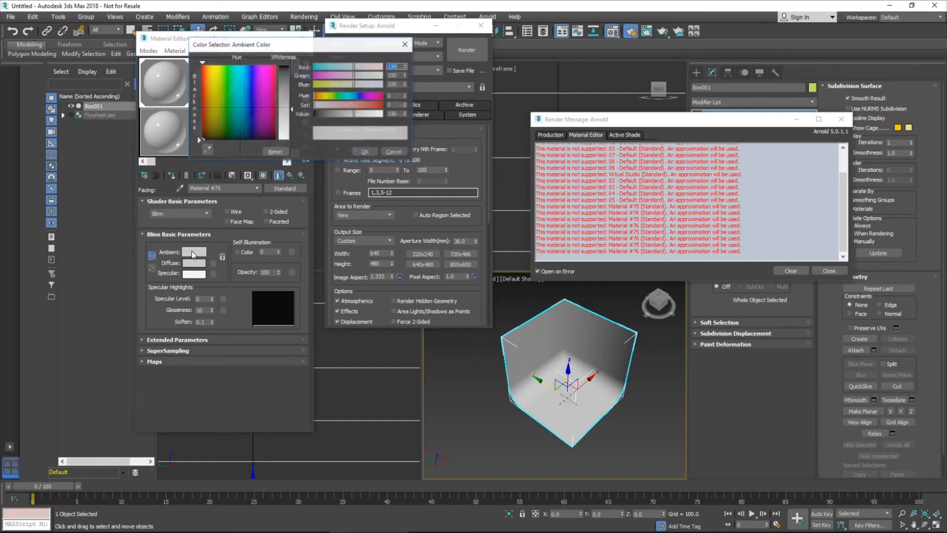
{"action": "left_click_drag", "start_coordinate": [292, 109], "coordinate": [292, 141]}
{"action": "left_click", "coordinate": [365, 151]}
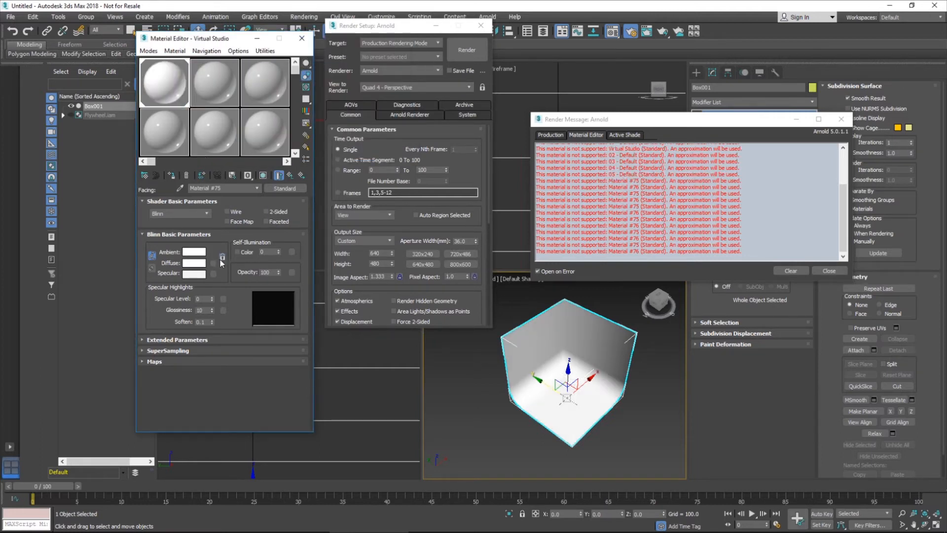
{"action": "left_click", "coordinate": [290, 176]}
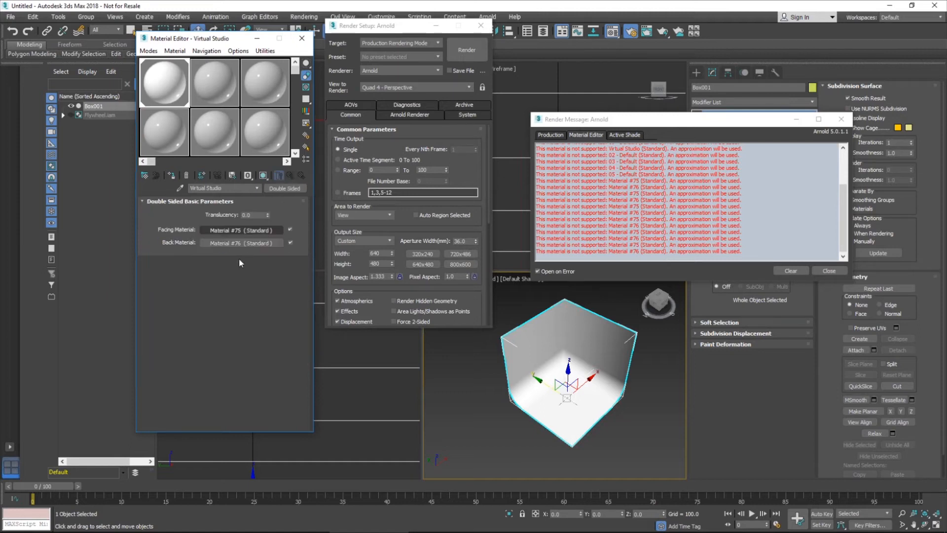
Step: Open the Double Sided material's back material and set its ambient colour to pure white
{"action": "left_click", "coordinate": [256, 245]}
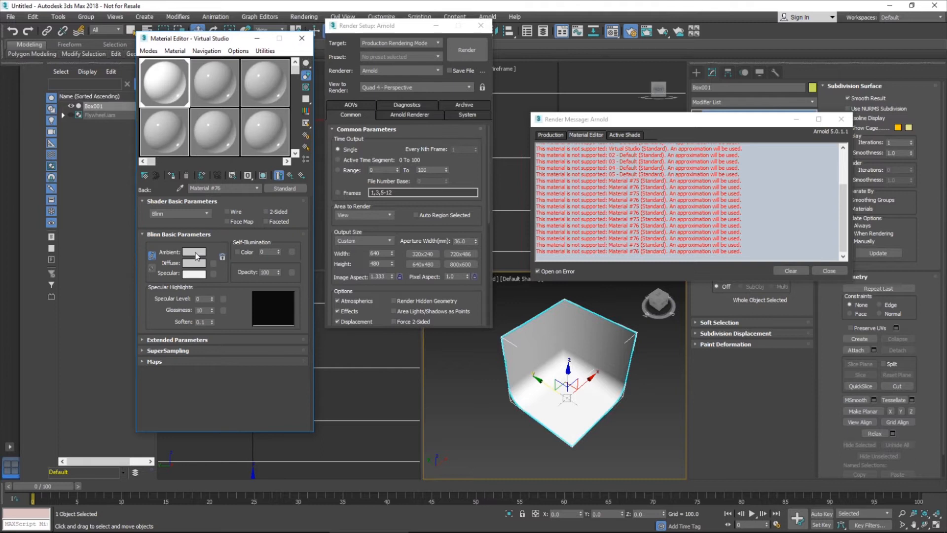
{"action": "left_click", "coordinate": [196, 253]}
{"action": "left_click_drag", "start_coordinate": [292, 111], "coordinate": [292, 140]}
{"action": "left_click", "coordinate": [365, 151]}
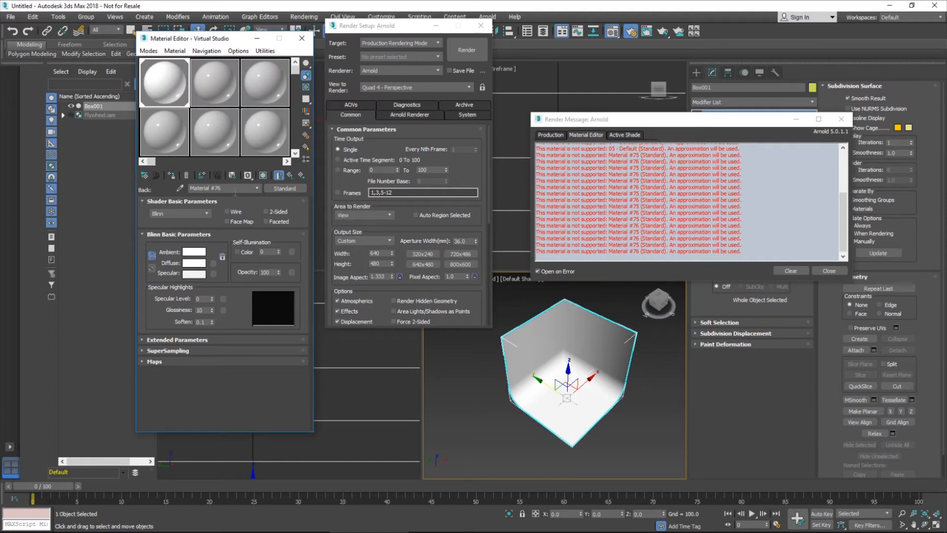
Step: Close the Material Editor, Render Setup and Render Message windows
{"action": "left_click", "coordinate": [301, 39]}
{"action": "left_click", "coordinate": [481, 25]}
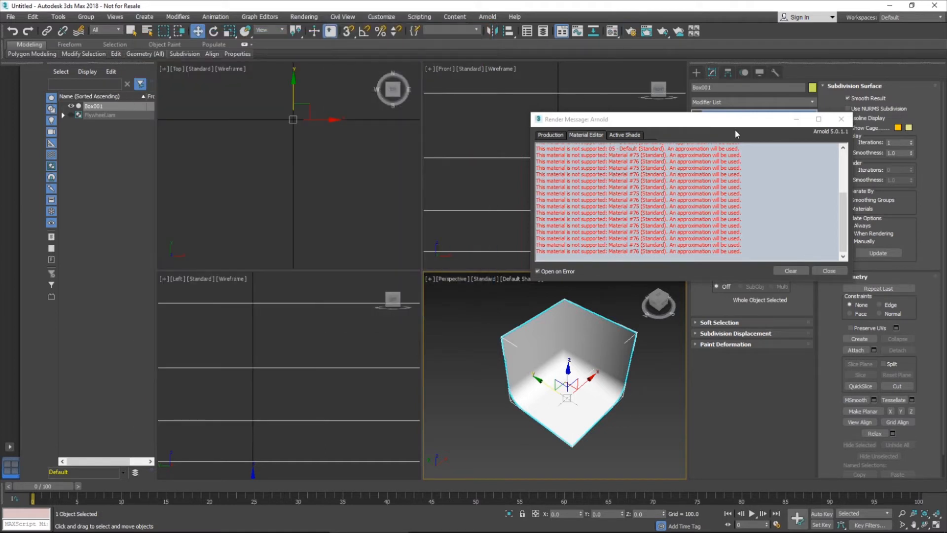
{"action": "left_click", "coordinate": [841, 120]}
Step: Clear the selection of the studio box and unhide all hidden objects in the scene
{"action": "middle_click_drag", "start_coordinate": [562, 375], "coordinate": [528, 393], "text": "alt"}
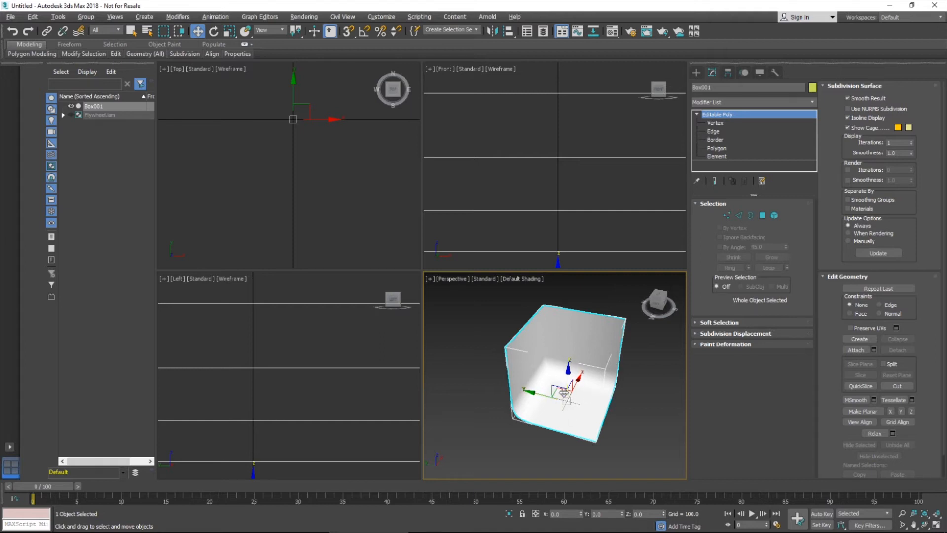
{"action": "scroll", "coordinate": [557, 434], "scroll_direction": "up", "scroll_amount": 6}
{"action": "middle_click_drag", "start_coordinate": [556, 442], "coordinate": [600, 420], "text": "alt"}
{"action": "scroll", "coordinate": [599, 420], "scroll_direction": "down", "scroll_amount": 6}
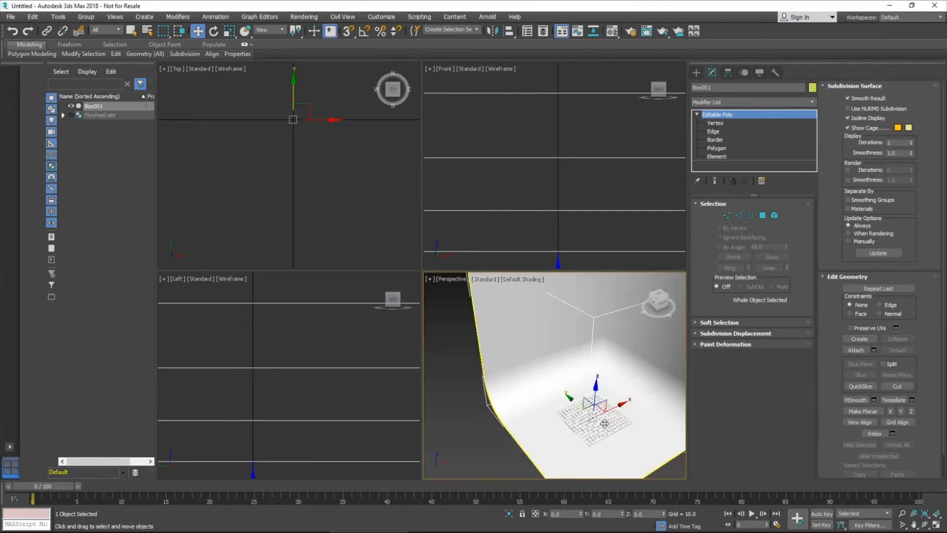
{"action": "middle_click_drag", "start_coordinate": [626, 423], "coordinate": [576, 376], "text": "alt"}
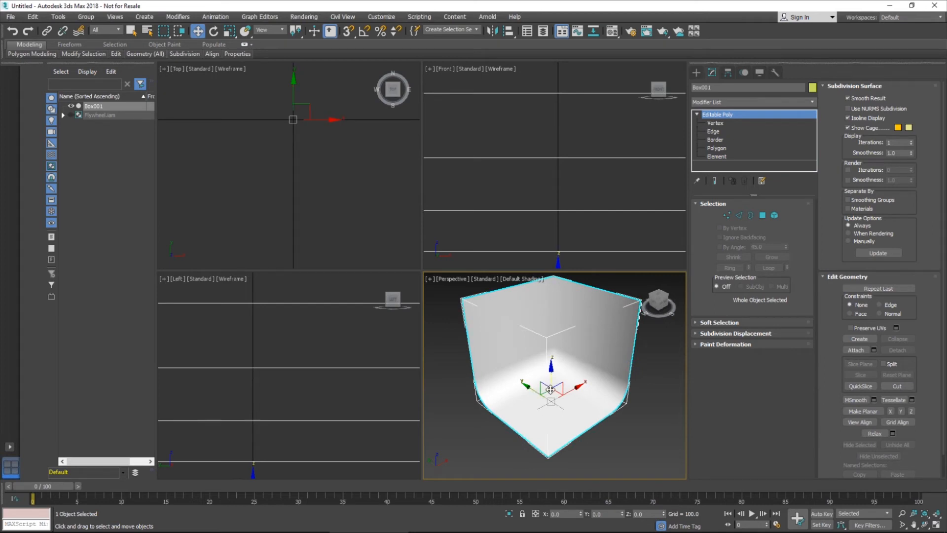
{"action": "left_click", "coordinate": [629, 423]}
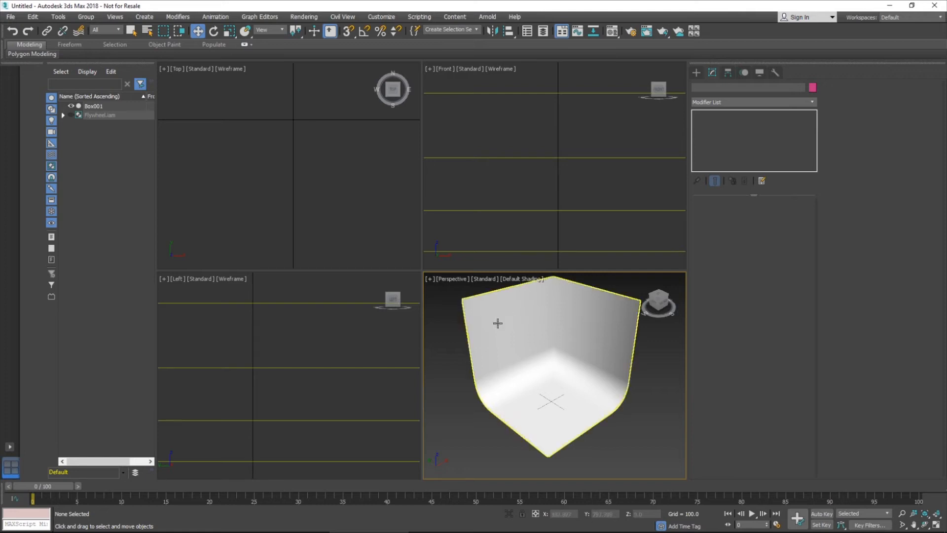
{"action": "right_click", "coordinate": [436, 335]}
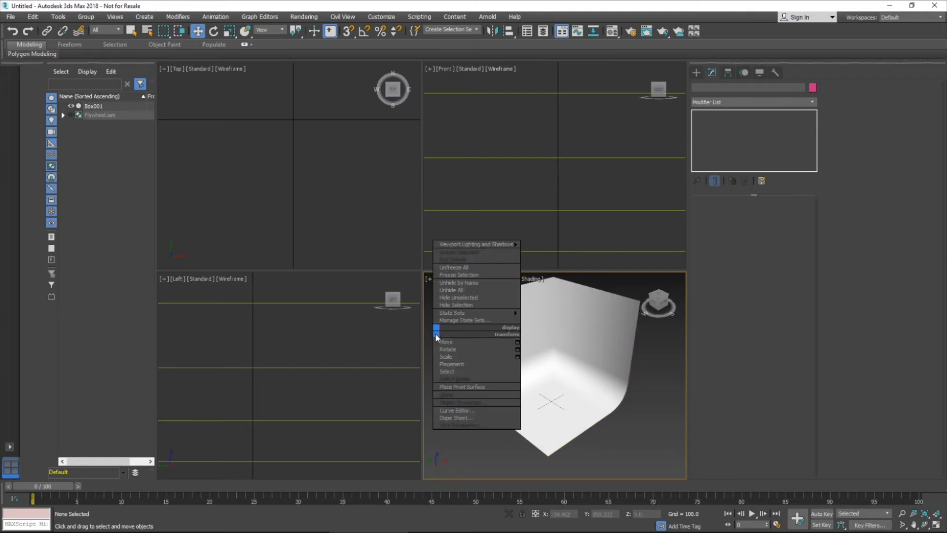
{"action": "left_click", "coordinate": [471, 290]}
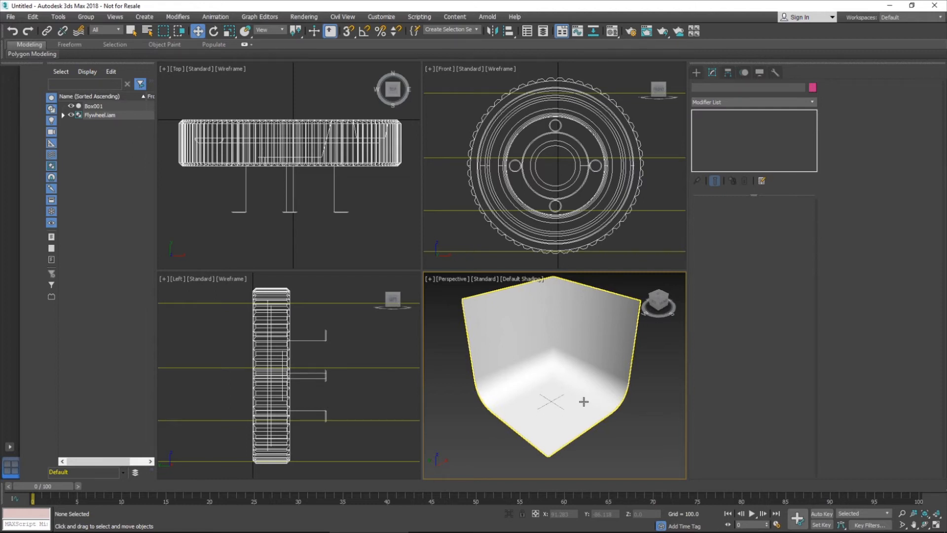
Step: Locate the small flywheel assembly on the studio floor in the Perspective view, select it and examine it up close
{"action": "scroll", "coordinate": [552, 400], "scroll_direction": "up", "scroll_amount": 5}
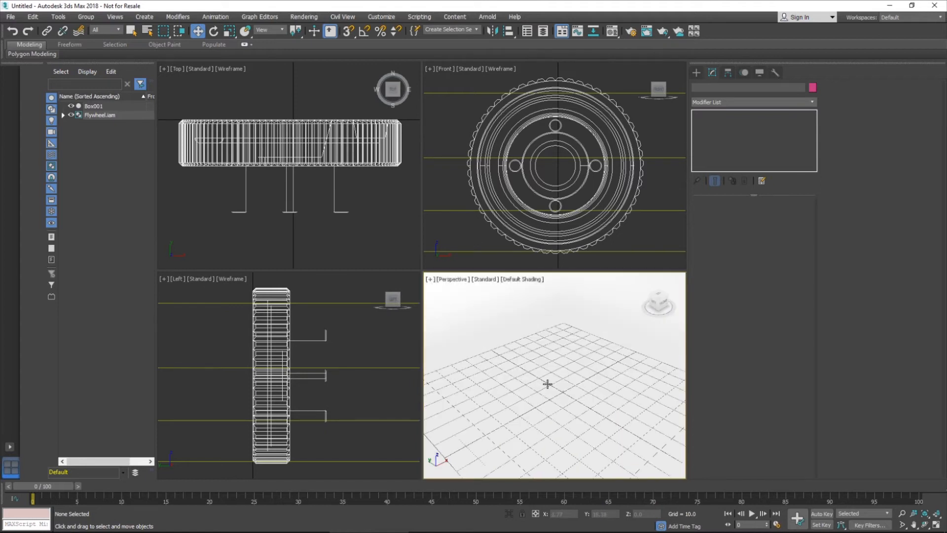
{"action": "scroll", "coordinate": [569, 390], "scroll_direction": "up", "scroll_amount": 3}
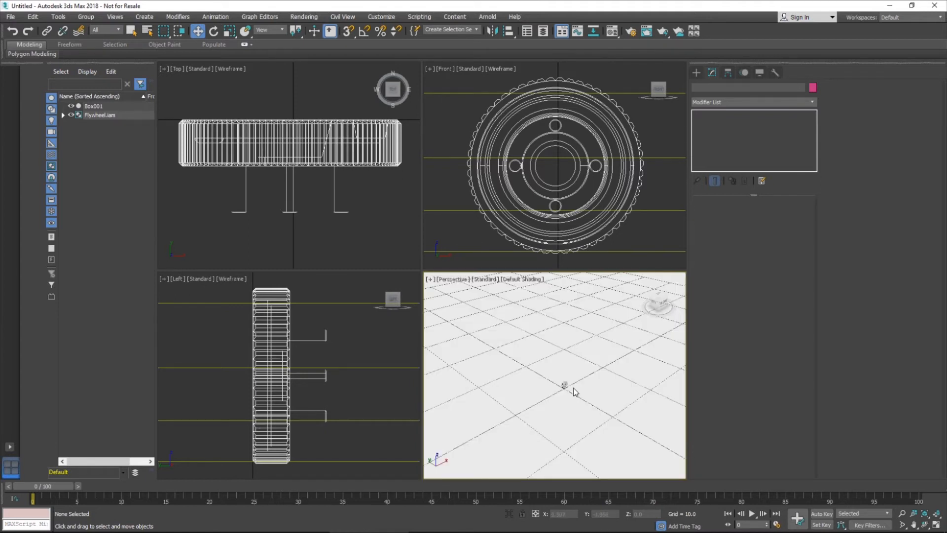
{"action": "left_click", "coordinate": [565, 384]}
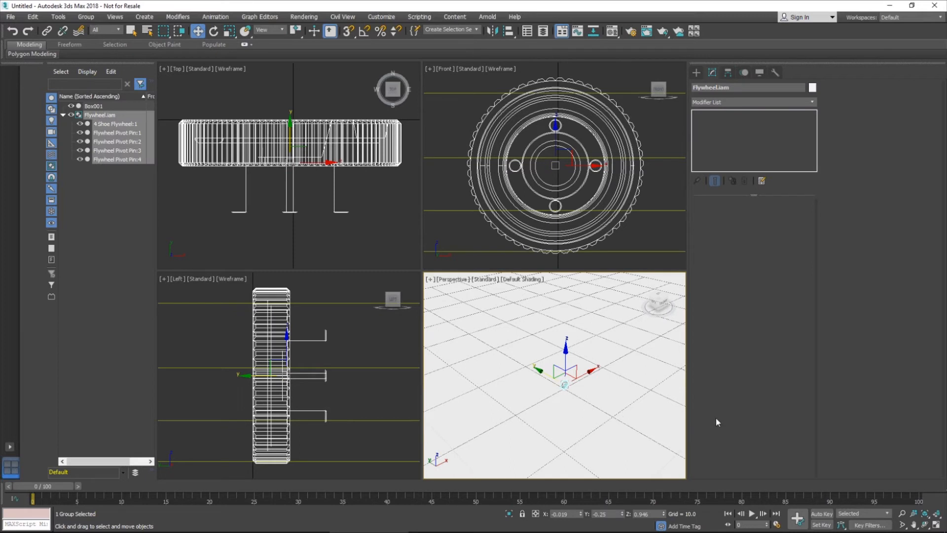
{"action": "scroll", "coordinate": [581, 386], "scroll_direction": "up", "scroll_amount": 1}
{"action": "scroll", "coordinate": [575, 392], "scroll_direction": "up", "scroll_amount": 2}
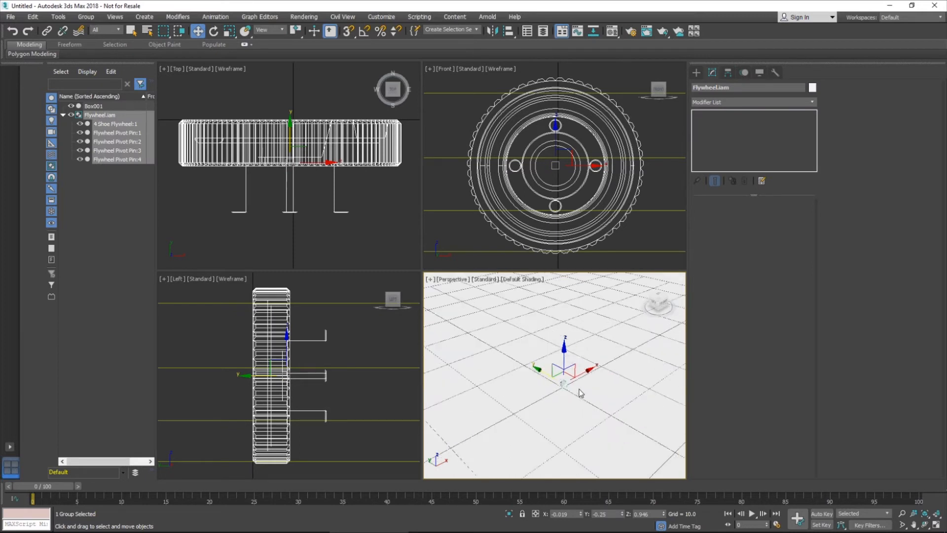
{"action": "scroll", "coordinate": [571, 389], "scroll_direction": "up", "scroll_amount": 4}
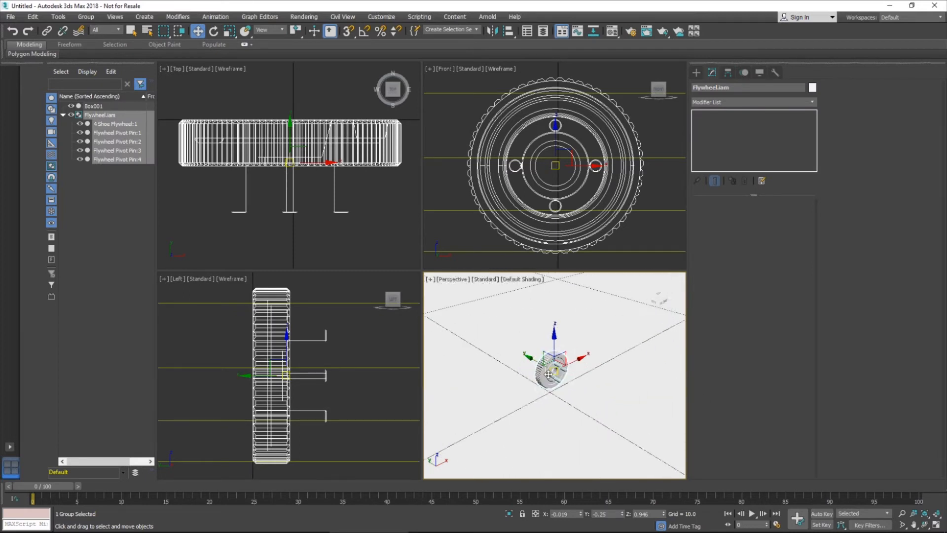
{"action": "scroll", "coordinate": [568, 379], "scroll_direction": "up", "scroll_amount": 1}
{"action": "scroll", "coordinate": [552, 378], "scroll_direction": "down", "scroll_amount": 1}
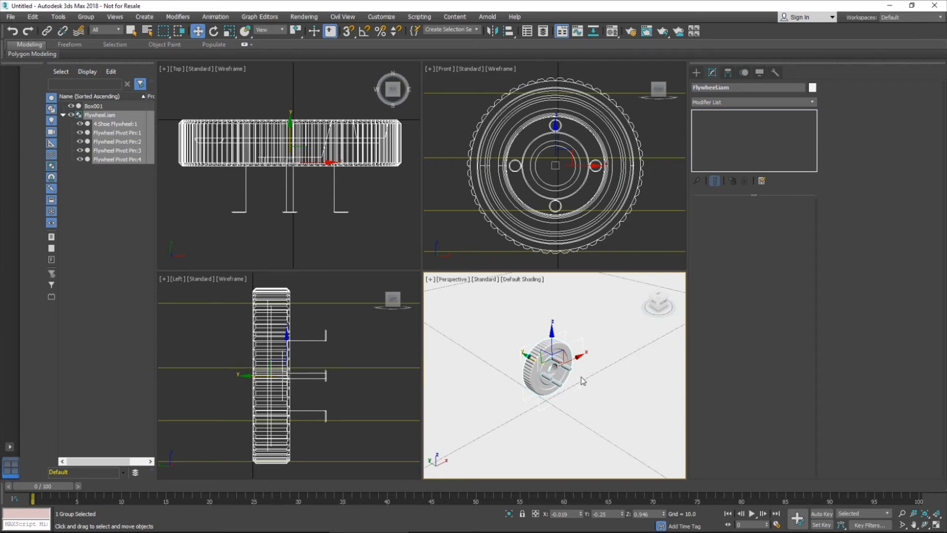
Step: Place a targeted Physical camera in the Top view, diagonally in front of the flywheel, with its target on the flywheel about 7.3 units away
{"action": "left_click", "coordinate": [697, 73]}
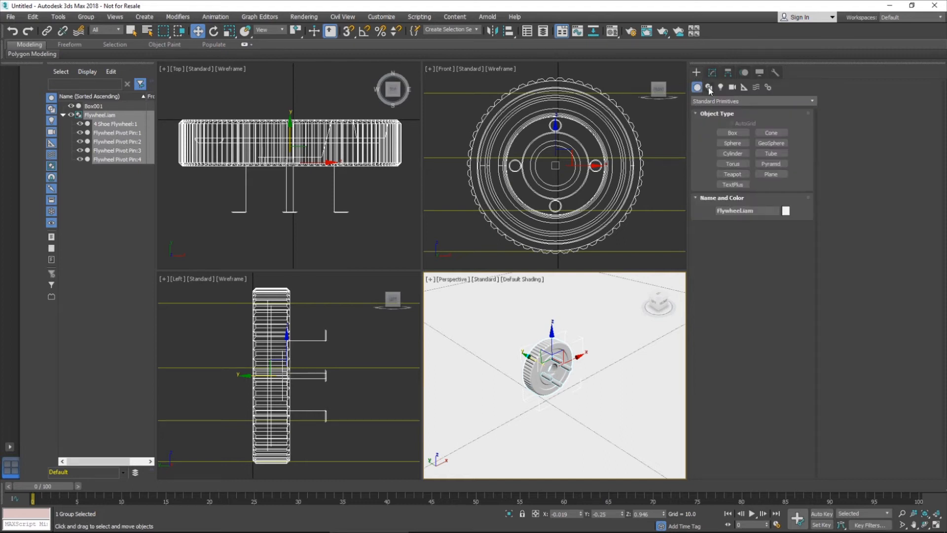
{"action": "left_click", "coordinate": [732, 89]}
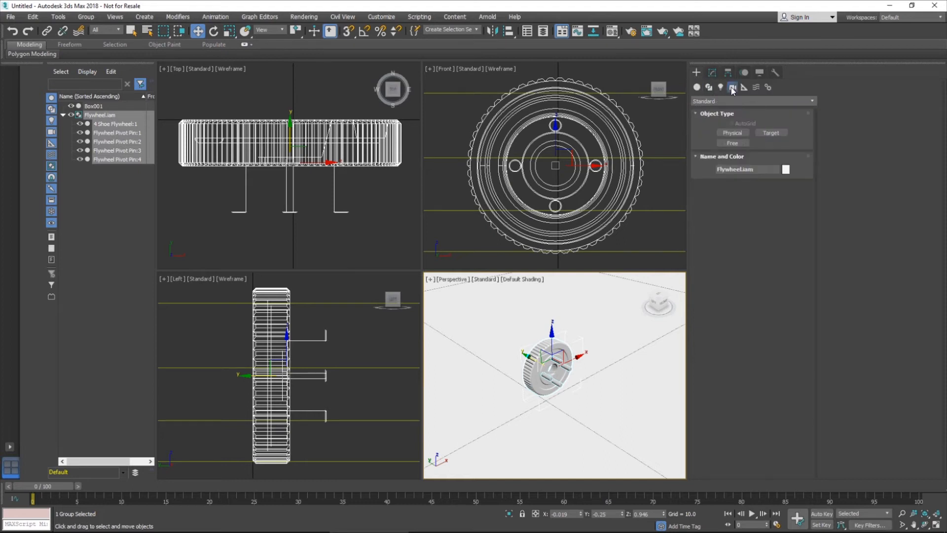
{"action": "left_click", "coordinate": [754, 102]}
{"action": "left_click", "coordinate": [755, 103]}
{"action": "left_click", "coordinate": [278, 194]}
{"action": "scroll", "coordinate": [284, 194], "scroll_direction": "down", "scroll_amount": 4}
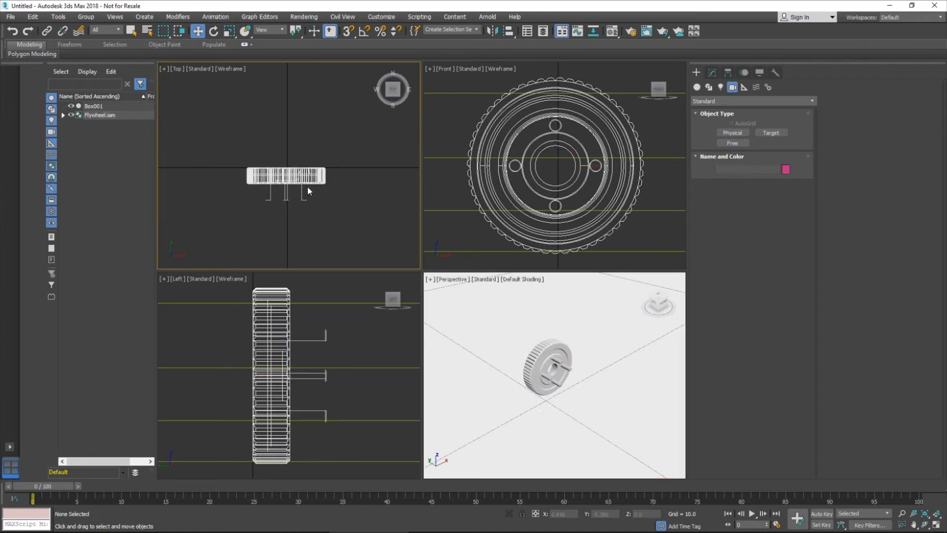
{"action": "scroll", "coordinate": [276, 182], "scroll_direction": "down", "scroll_amount": 2}
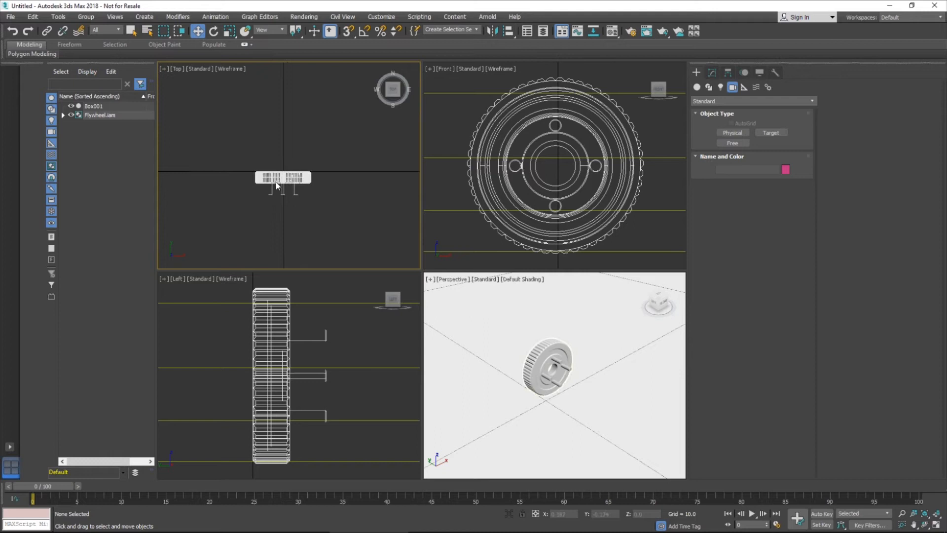
{"action": "left_click", "coordinate": [597, 173]}
{"action": "scroll", "coordinate": [597, 173], "scroll_direction": "down", "scroll_amount": 6}
{"action": "left_click", "coordinate": [343, 184]}
{"action": "scroll", "coordinate": [343, 184], "scroll_direction": "down", "scroll_amount": 3}
{"action": "scroll", "coordinate": [352, 197], "scroll_direction": "up", "scroll_amount": 3}
{"action": "scroll", "coordinate": [335, 339], "scroll_direction": "down", "scroll_amount": 5}
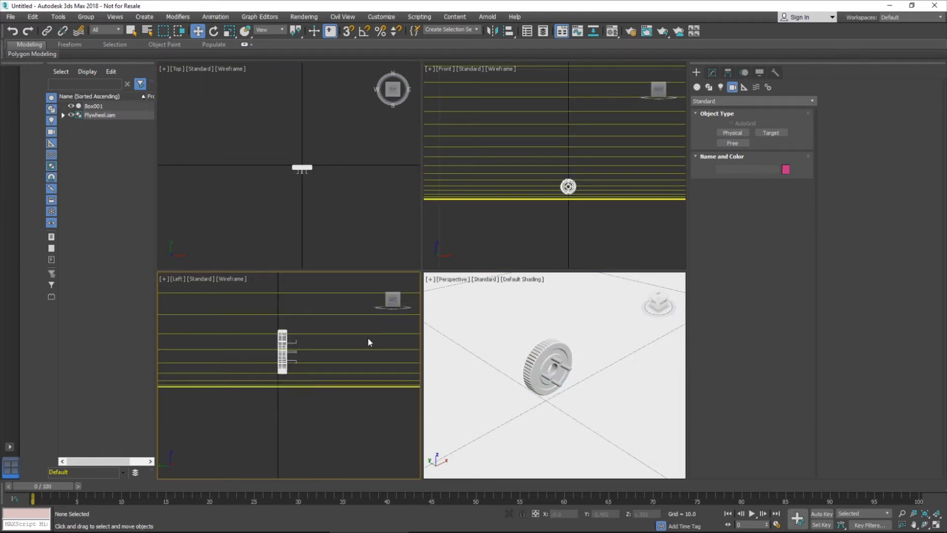
{"action": "middle_click_drag", "start_coordinate": [329, 323], "coordinate": [330, 367]}
{"action": "left_click", "coordinate": [745, 134]}
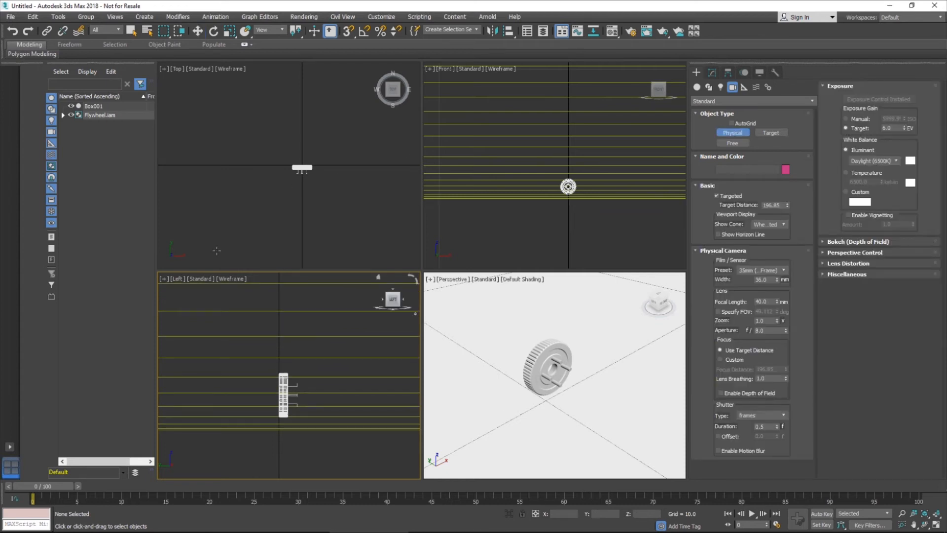
{"action": "left_click_drag", "start_coordinate": [216, 251], "coordinate": [302, 168]}
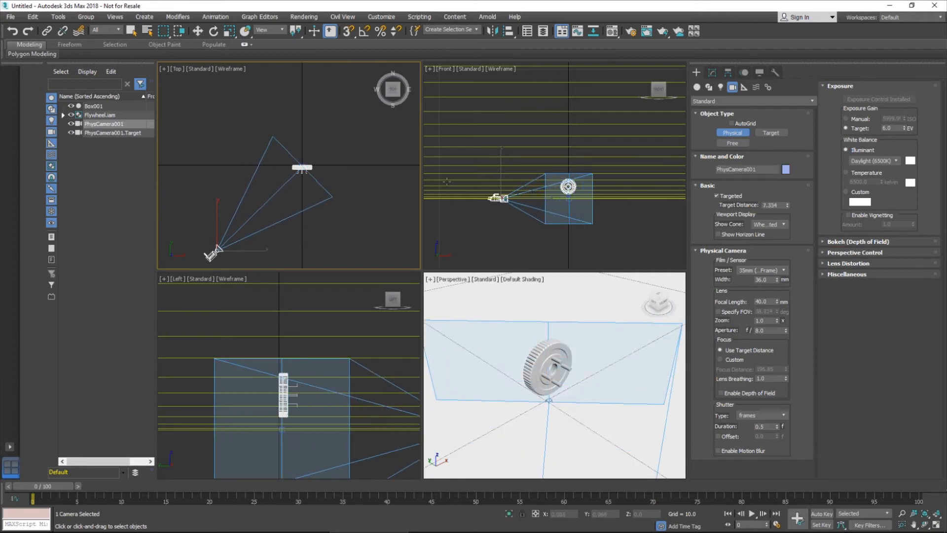
{"action": "key", "text": "w"}
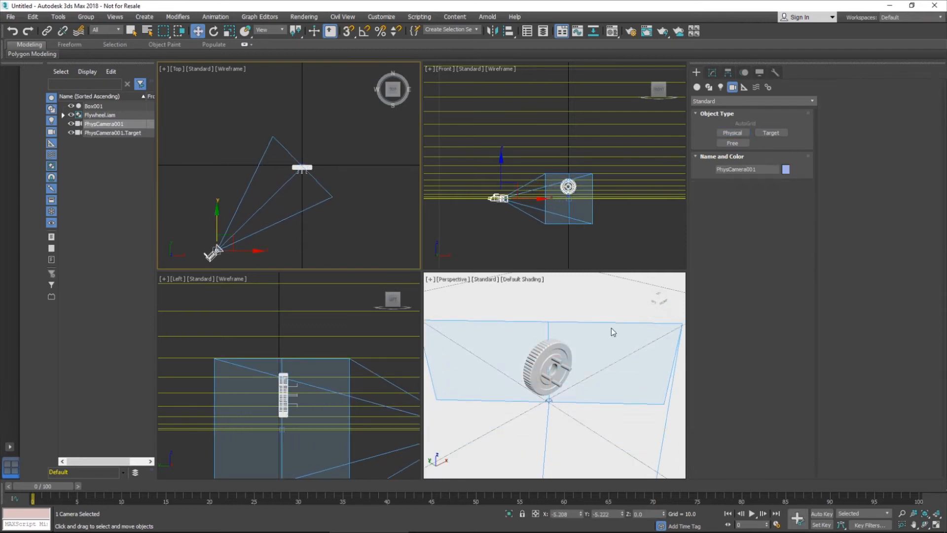
Step: Switch the Perspective view to the physical camera's view and raise the camera above the flywheel in the Front view
{"action": "left_click", "coordinate": [549, 307]}
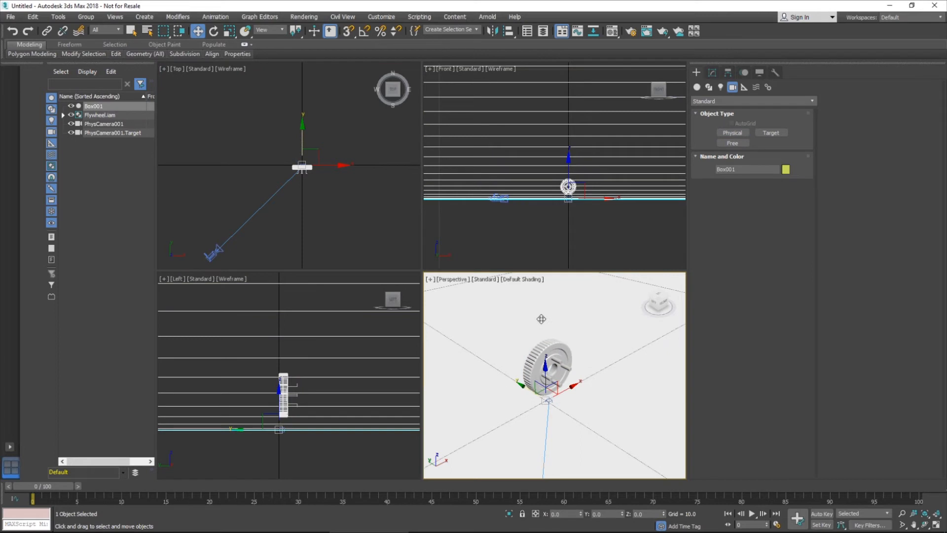
{"action": "key", "text": "c"}
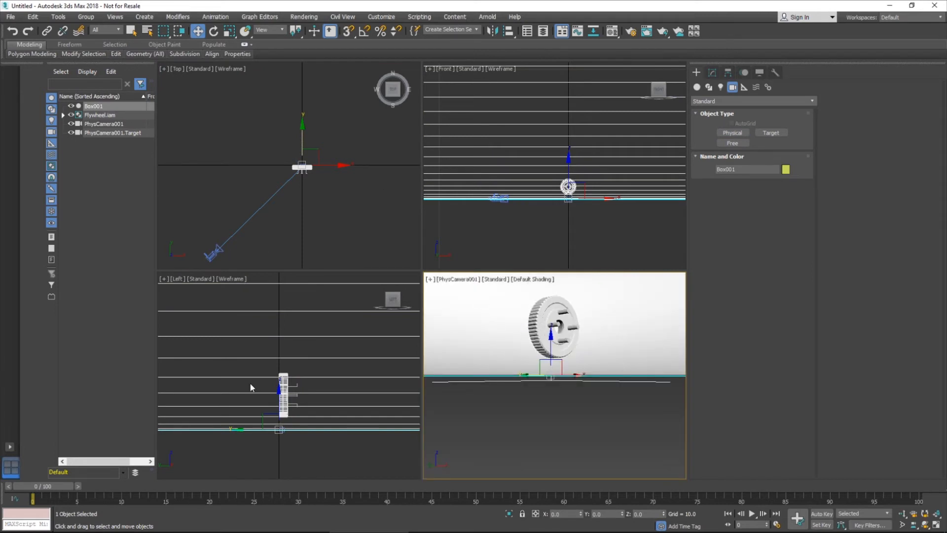
{"action": "left_click", "coordinate": [329, 442]}
{"action": "left_click", "coordinate": [564, 192]}
{"action": "left_click", "coordinate": [499, 198]}
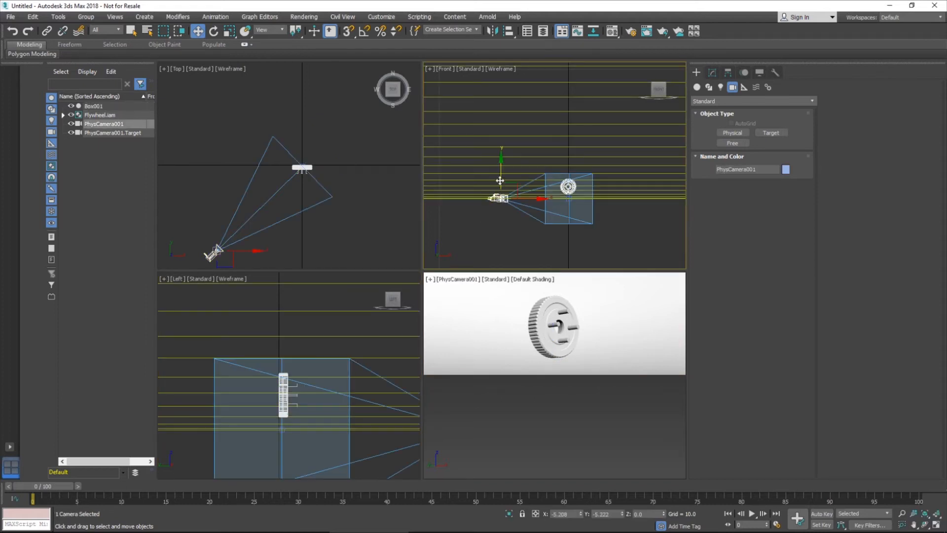
{"action": "left_click_drag", "start_coordinate": [500, 180], "coordinate": [502, 135]}
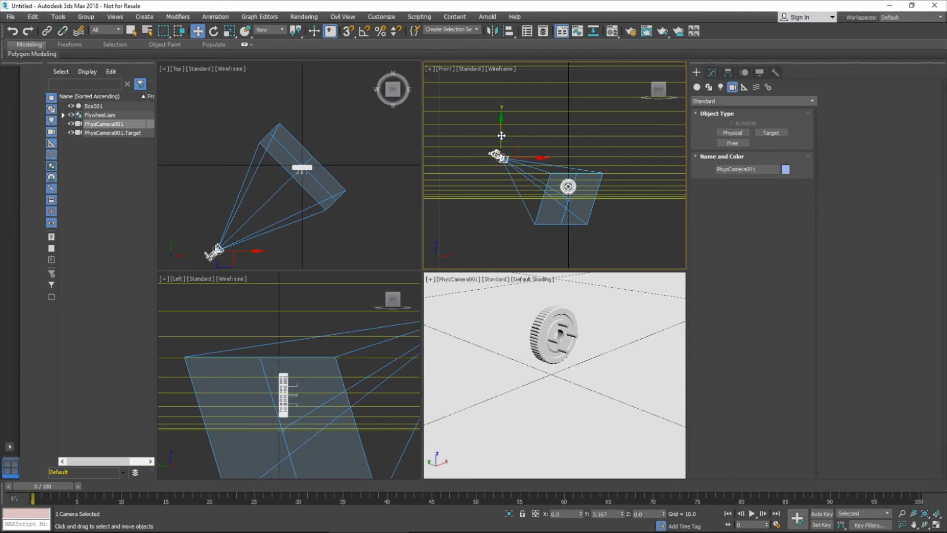
Step: Reposition the physical camera closer to and higher above the flywheel, at about X -3.85, Y -4.76, Z 5.36
{"action": "left_click", "coordinate": [373, 326]}
{"action": "scroll", "coordinate": [379, 337], "scroll_direction": "down", "scroll_amount": 3}
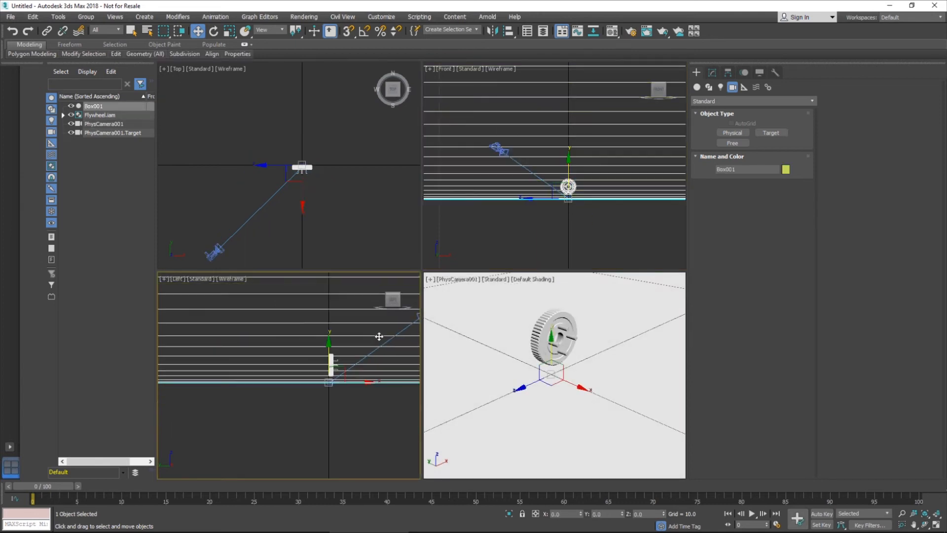
{"action": "middle_click_drag", "start_coordinate": [379, 336], "coordinate": [312, 356]}
{"action": "left_click", "coordinate": [358, 334]}
{"action": "mouse_move", "coordinate": [371, 320]}
{"action": "left_mouse_down"}
{"action": "mouse_move", "coordinate": [336, 327]}
{"action": "mouse_move", "coordinate": [377, 314]}
{"action": "mouse_move", "coordinate": [376, 302]}
{"action": "mouse_move", "coordinate": [390, 309]}
{"action": "mouse_move", "coordinate": [378, 317]}
{"action": "left_mouse_up"}
{"action": "left_click", "coordinate": [219, 266]}
{"action": "left_click_drag", "start_coordinate": [229, 252], "coordinate": [253, 236]}
{"action": "left_click", "coordinate": [523, 141]}
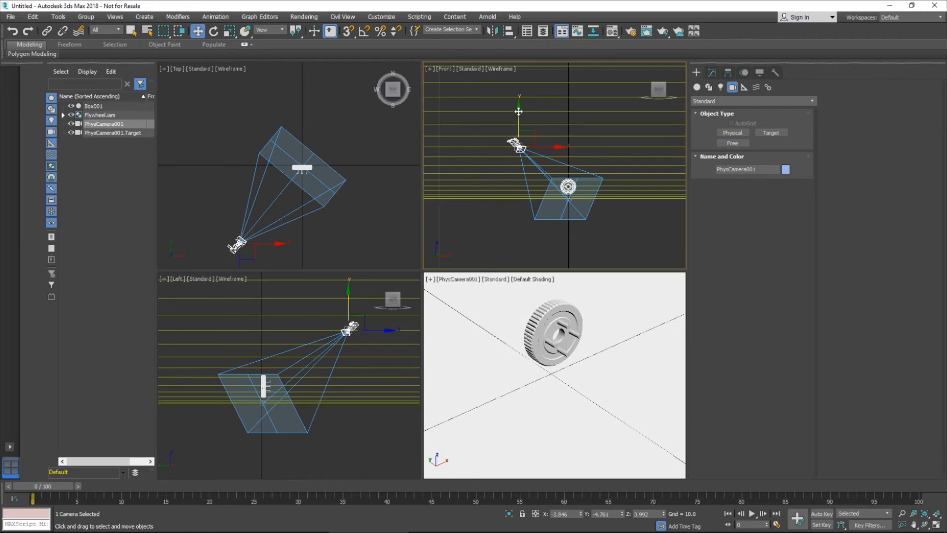
{"action": "left_click_drag", "start_coordinate": [519, 111], "coordinate": [519, 96]}
Step: Delete the manually placed physical camera from the scene
{"action": "left_click", "coordinate": [560, 282]}
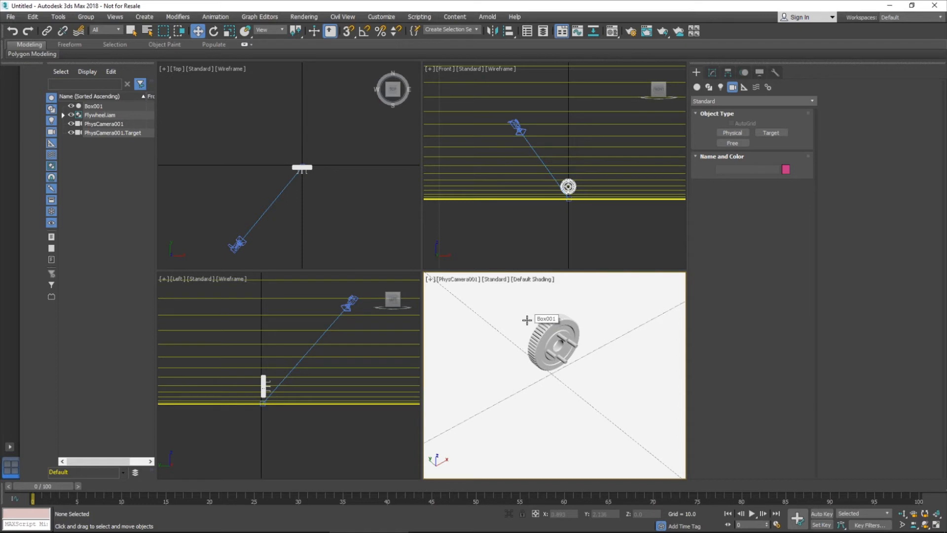
{"action": "left_click", "coordinate": [106, 123]}
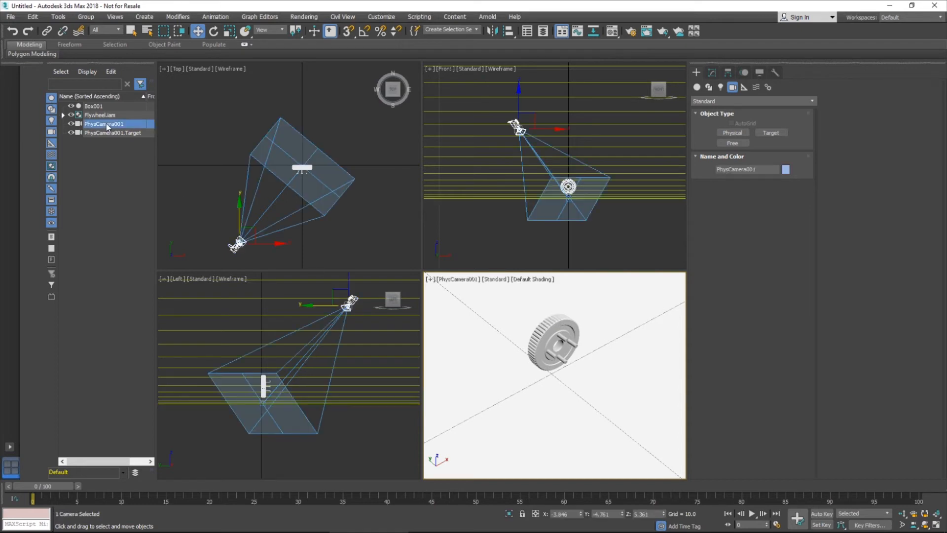
{"action": "key", "text": "Delete"}
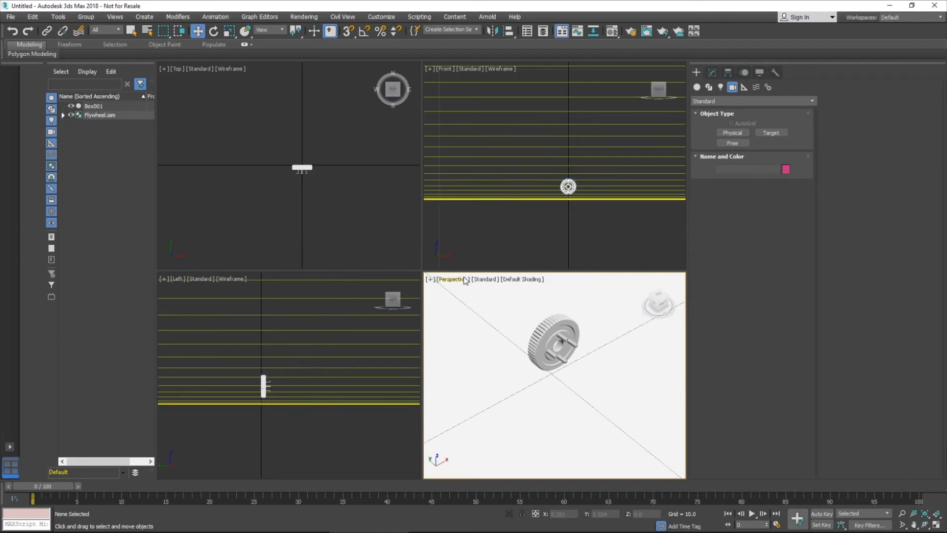
Step: Frame the flywheel in the Perspective view and create a physical camera that matches this view
{"action": "left_click", "coordinate": [477, 302]}
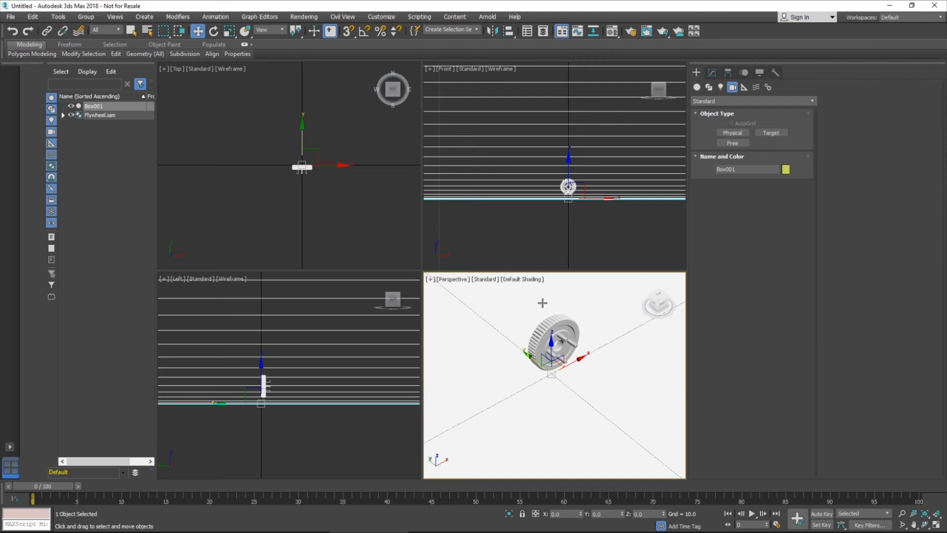
{"action": "scroll", "coordinate": [572, 329], "scroll_direction": "down", "scroll_amount": 2}
{"action": "middle_click_drag", "start_coordinate": [576, 331], "coordinate": [549, 348]}
{"action": "left_click", "coordinate": [548, 350]}
{"action": "scroll", "coordinate": [523, 336], "scroll_direction": "down", "scroll_amount": 1}
{"action": "scroll", "coordinate": [525, 337], "scroll_direction": "up", "scroll_amount": 3}
{"action": "middle_click_drag", "start_coordinate": [549, 349], "coordinate": [591, 342]}
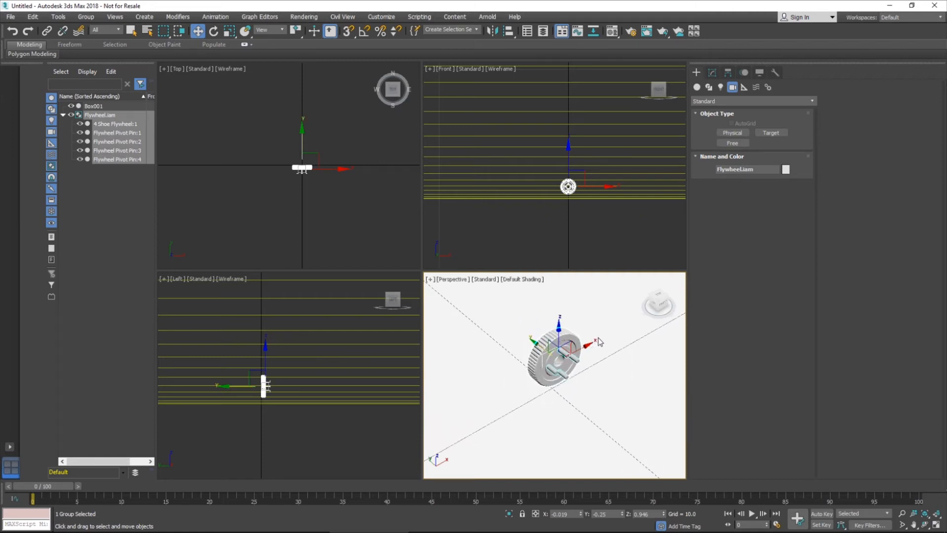
{"action": "key", "text": "ctrl+c"}
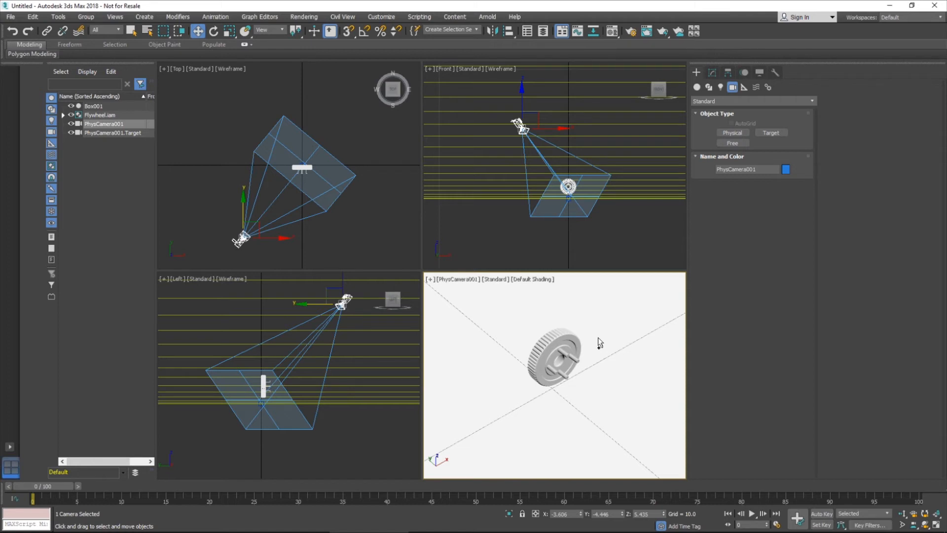
{"action": "left_click", "coordinate": [597, 338]}
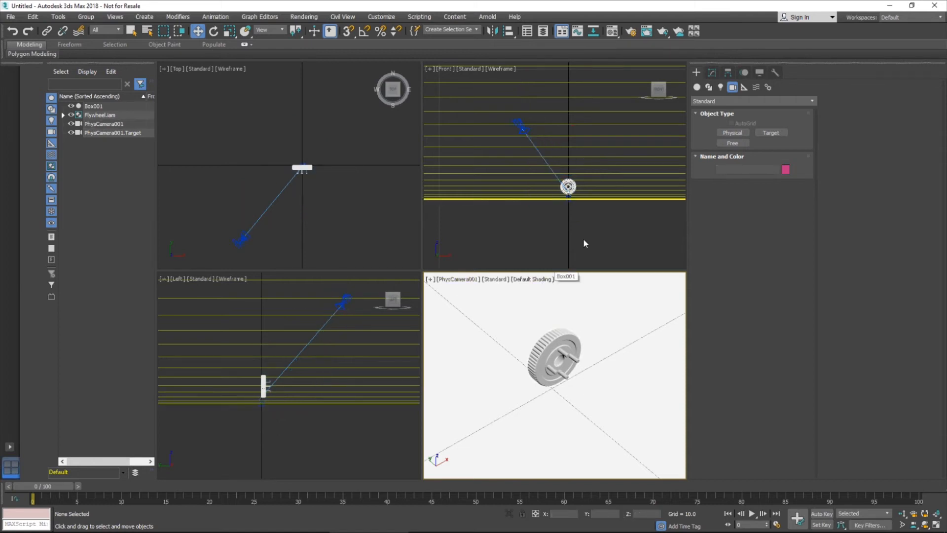
{"action": "left_click", "coordinate": [629, 317]}
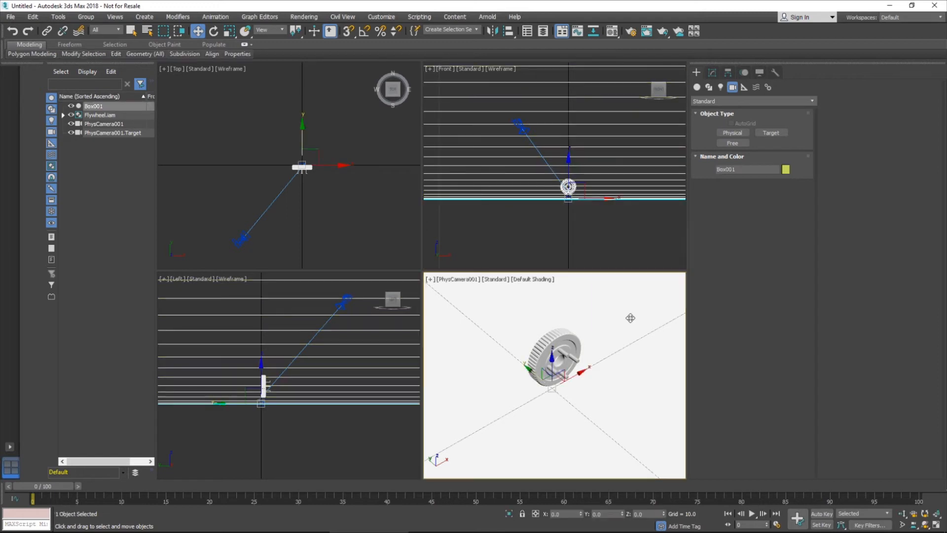
Step: Compare the Perspective overview of the whole studio with the physical camera's view
{"action": "key", "text": "p"}
{"action": "key", "text": "z"}
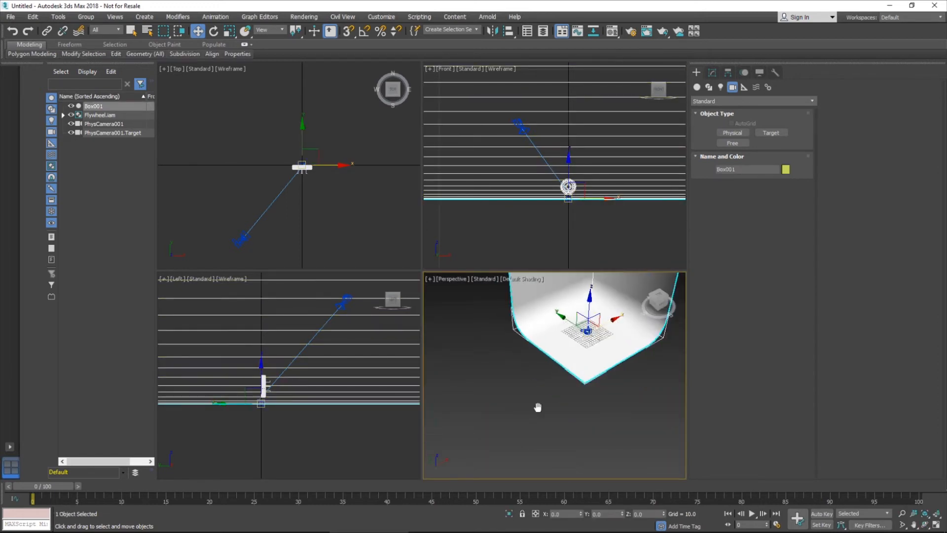
{"action": "middle_click_drag", "start_coordinate": [572, 311], "coordinate": [589, 299]}
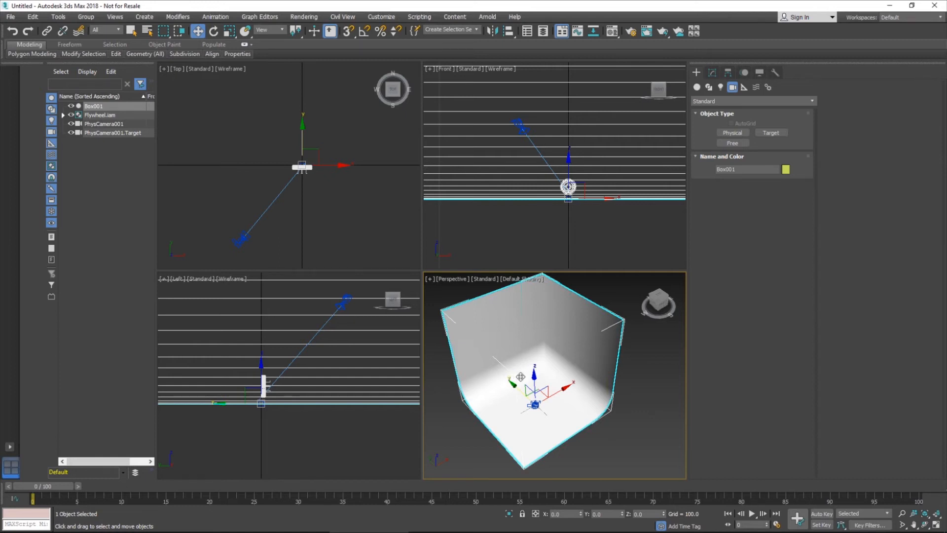
{"action": "key", "text": "c"}
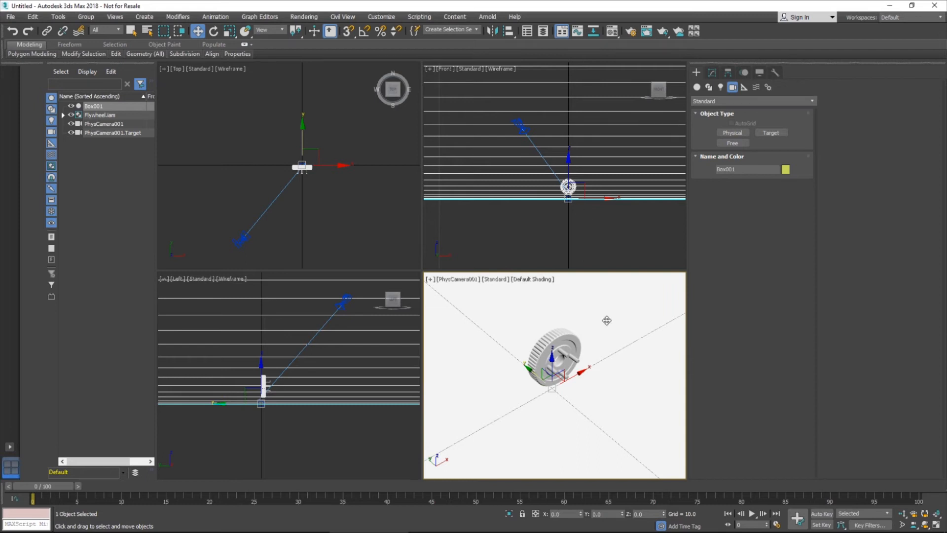
{"action": "left_click", "coordinate": [586, 350]}
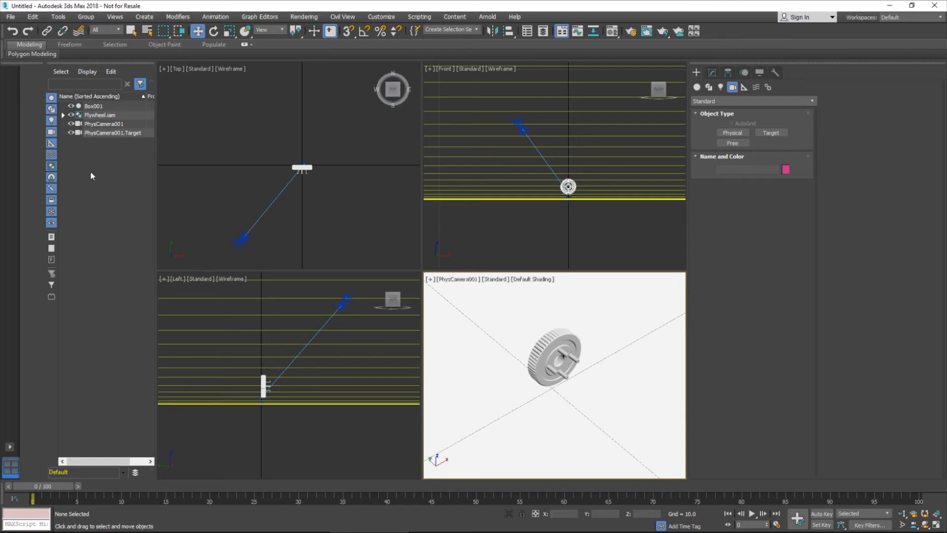
Step: Select the physical camera and display its lens, focus, shutter and exposure settings
{"action": "left_click", "coordinate": [360, 226]}
{"action": "scroll", "coordinate": [352, 226], "scroll_direction": "down", "scroll_amount": 3}
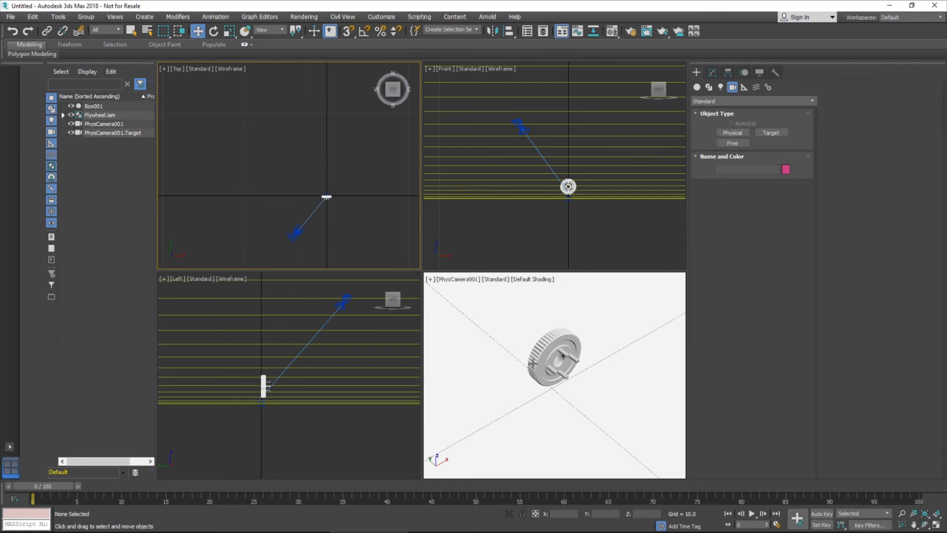
{"action": "left_click", "coordinate": [104, 124]}
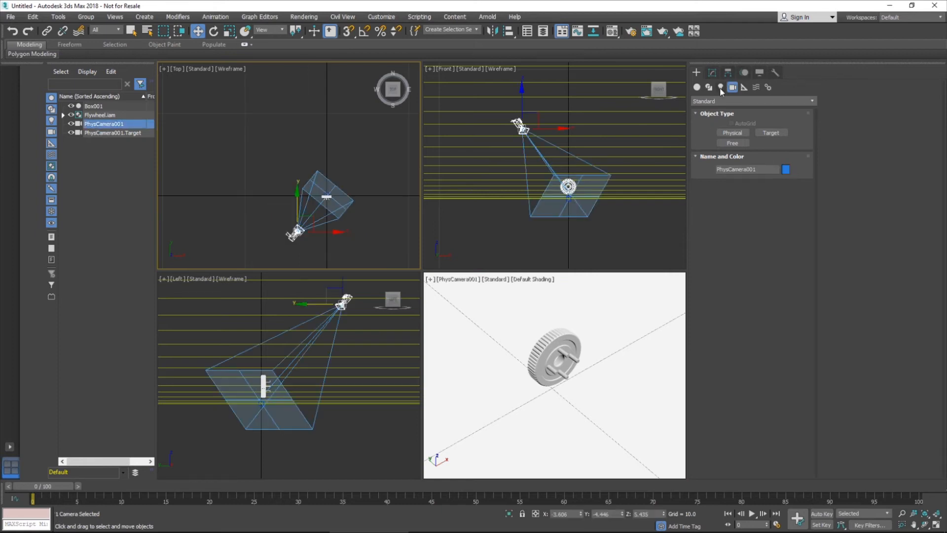
{"action": "left_click", "coordinate": [713, 73]}
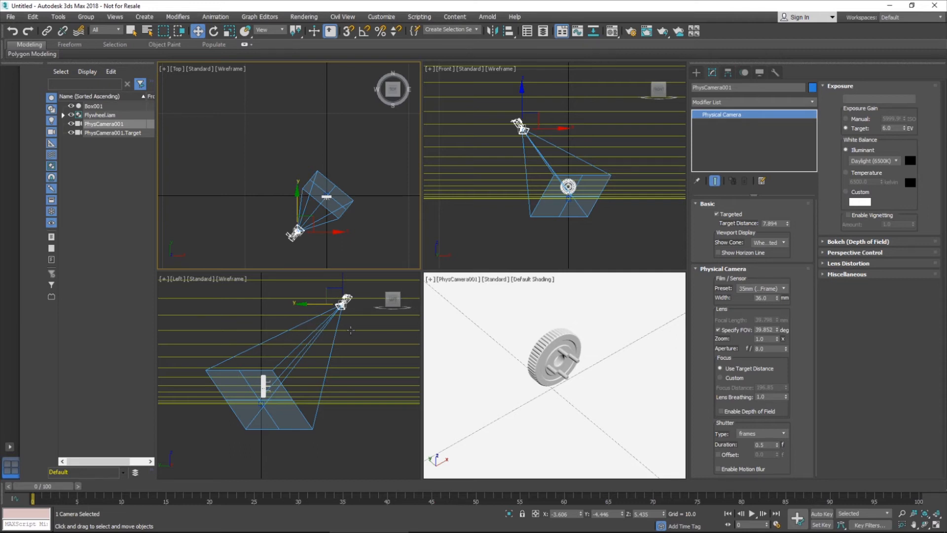
Step: Reframe the Left, Front and Top views around the flywheel and the camera, leaving the camera view as it is
{"action": "left_click", "coordinate": [341, 430]}
{"action": "scroll", "coordinate": [351, 413], "scroll_direction": "down", "scroll_amount": 2}
{"action": "left_click", "coordinate": [588, 332]}
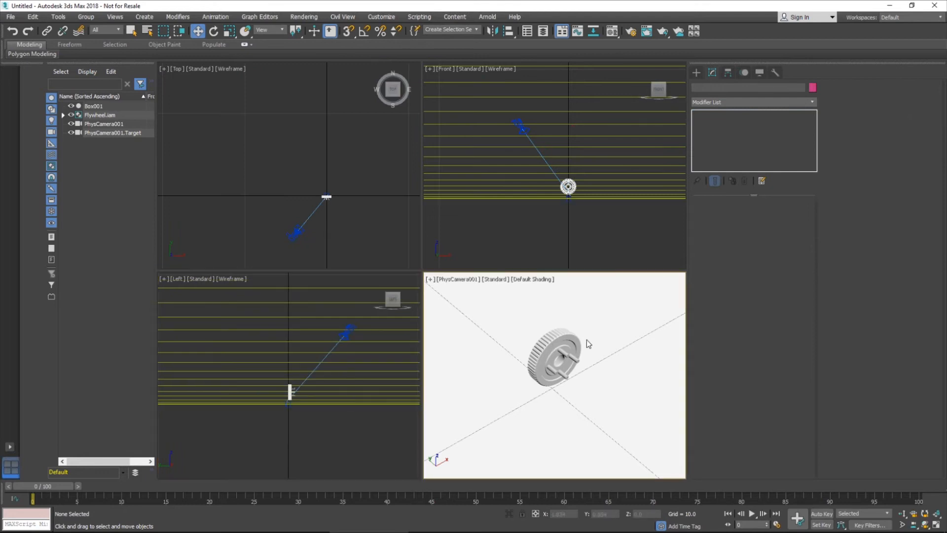
{"action": "left_click", "coordinate": [548, 242]}
{"action": "scroll", "coordinate": [502, 219], "scroll_direction": "down", "scroll_amount": 3}
{"action": "left_click", "coordinate": [348, 219]}
{"action": "scroll", "coordinate": [349, 219], "scroll_direction": "down", "scroll_amount": 2}
{"action": "middle_click_drag", "start_coordinate": [365, 220], "coordinate": [333, 182]}
{"action": "scroll", "coordinate": [320, 183], "scroll_direction": "up", "scroll_amount": 3}
{"action": "left_click", "coordinate": [310, 339]}
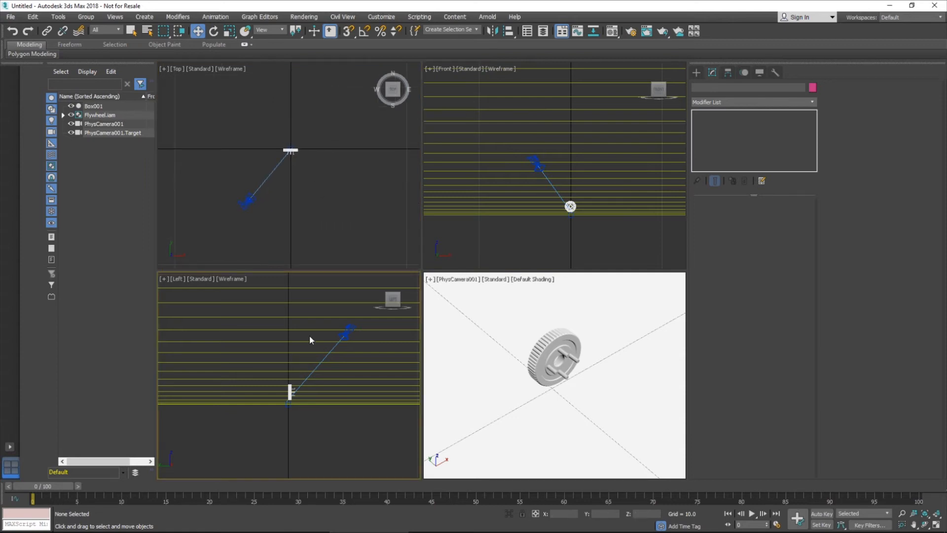
{"action": "left_click", "coordinate": [572, 191]}
{"action": "scroll", "coordinate": [571, 192], "scroll_direction": "up", "scroll_amount": 2}
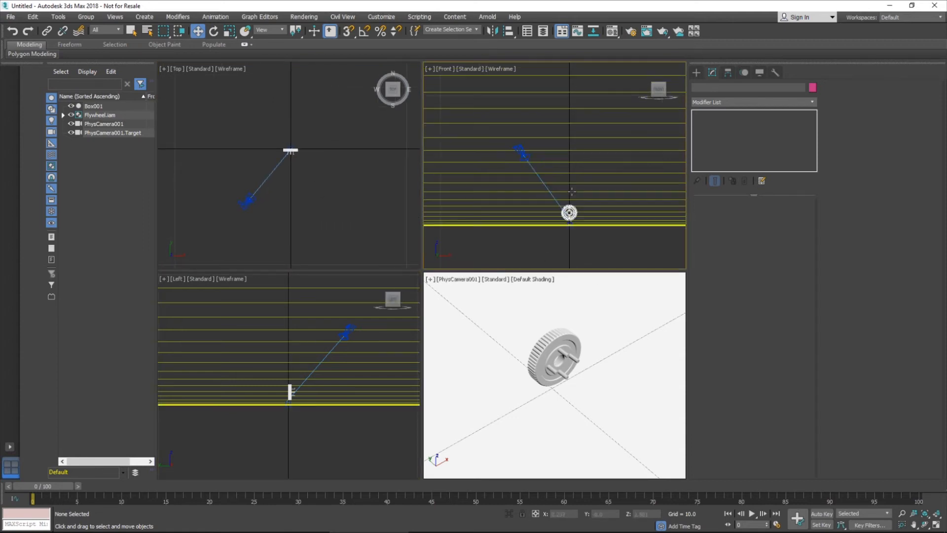
Step: Review the physical camera's parameters again, inspect the studio box's Editable Poly sub-object levels, and clear the selection
{"action": "left_click", "coordinate": [119, 123]}
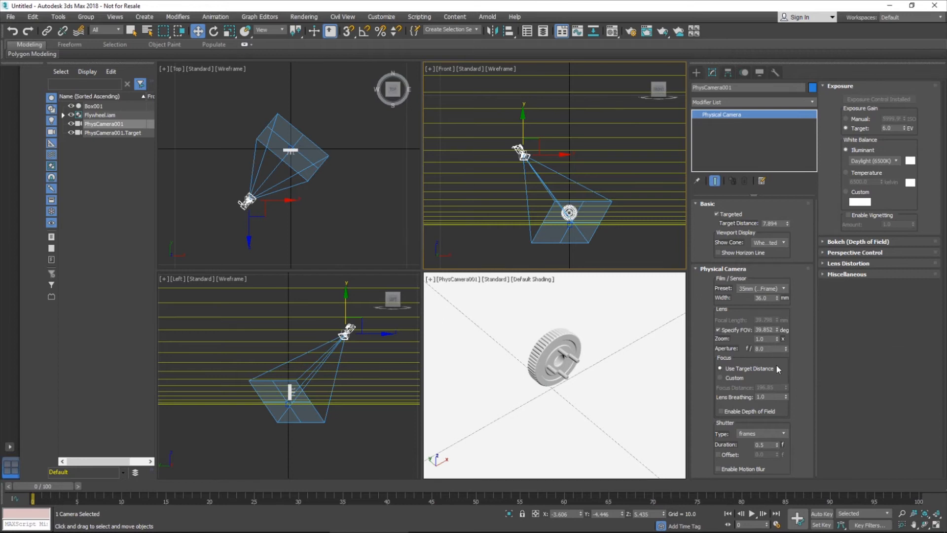
{"action": "left_click", "coordinate": [558, 354]}
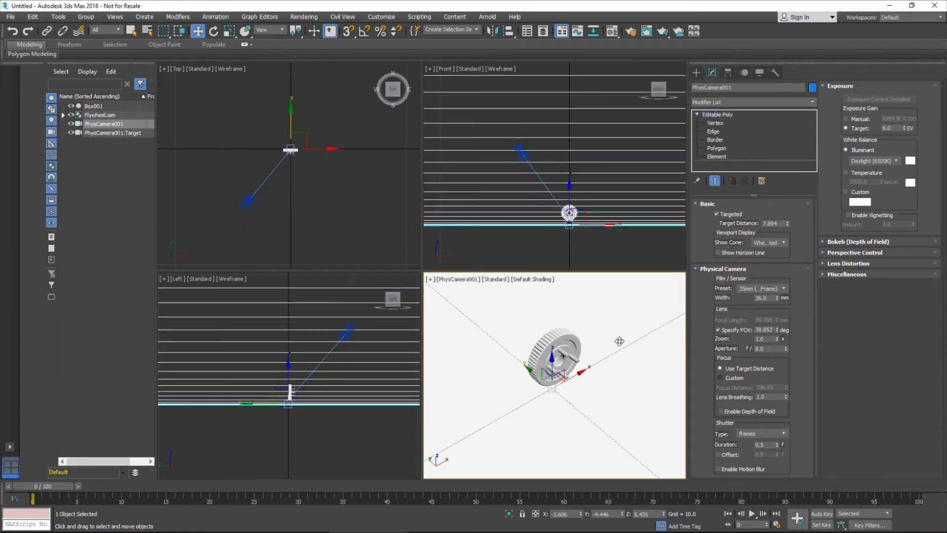
{"action": "left_click", "coordinate": [697, 114]}
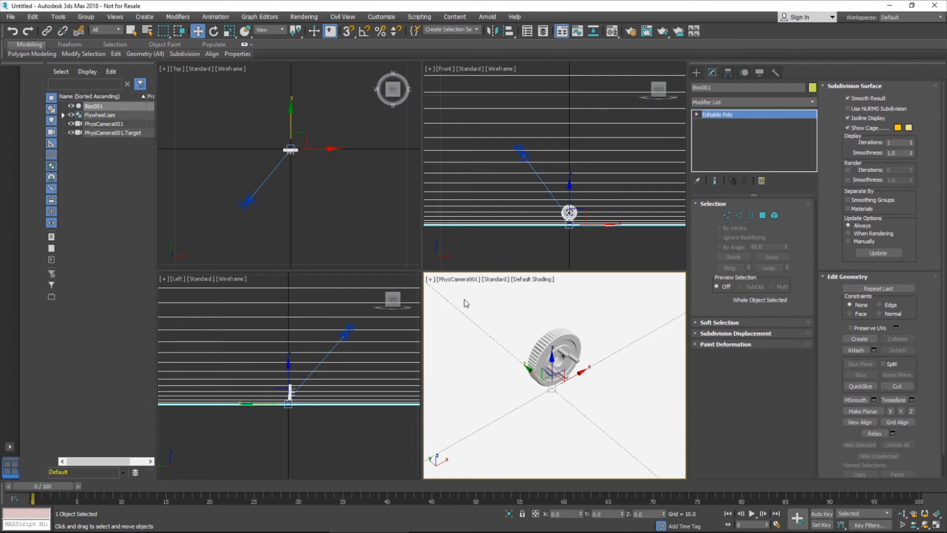
{"action": "left_click", "coordinate": [115, 160]}
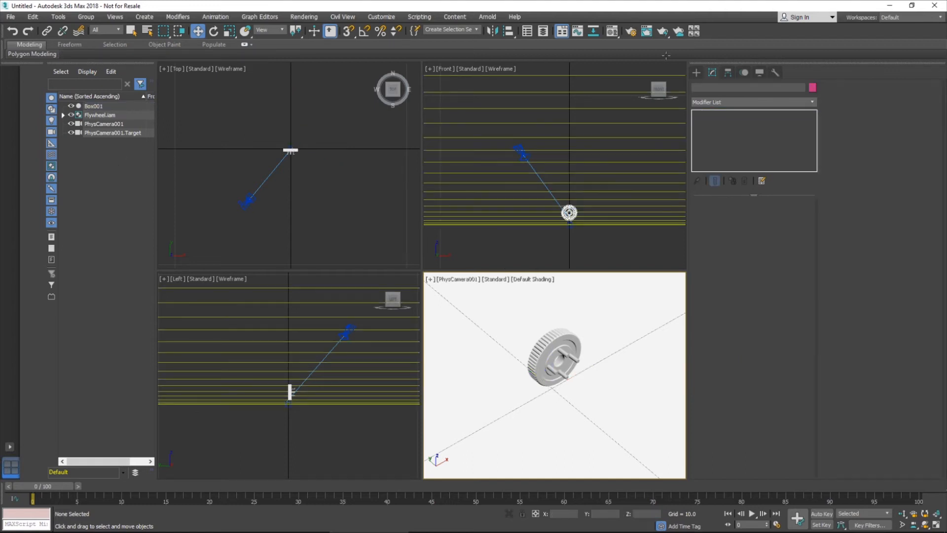
Step: Create a photometric target light aimed at the flywheel in the Top view and raise it to about Z 6.1 in the Front view
{"action": "left_click", "coordinate": [696, 73]}
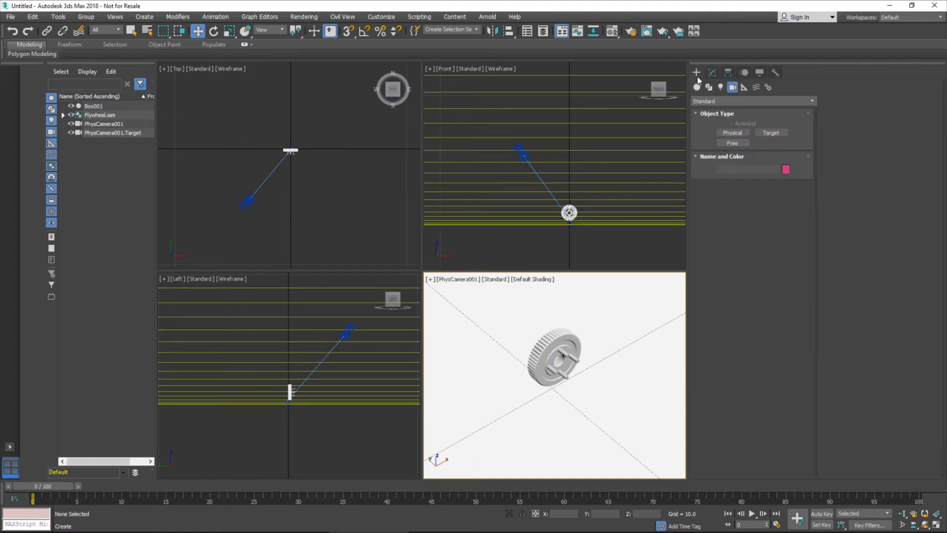
{"action": "left_click", "coordinate": [721, 87]}
{"action": "left_click", "coordinate": [741, 101]}
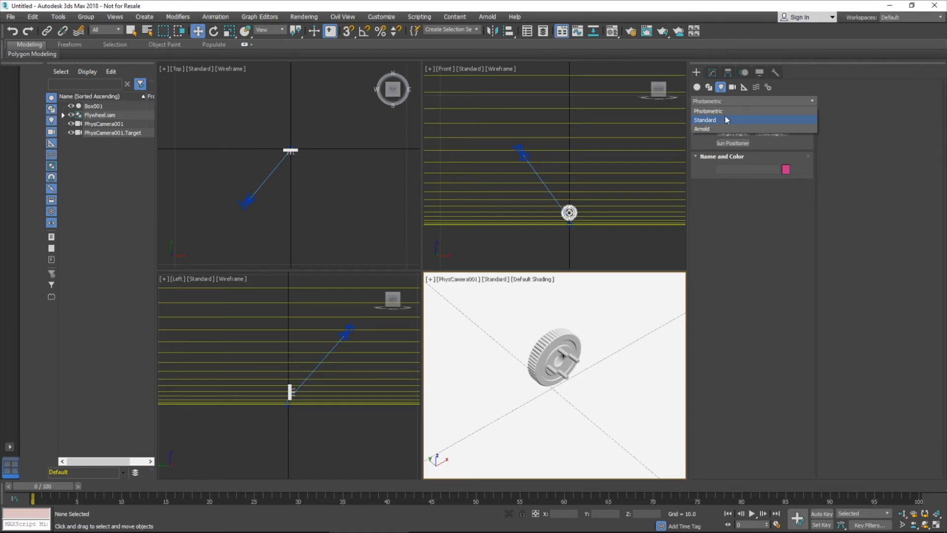
{"action": "left_click", "coordinate": [720, 112]}
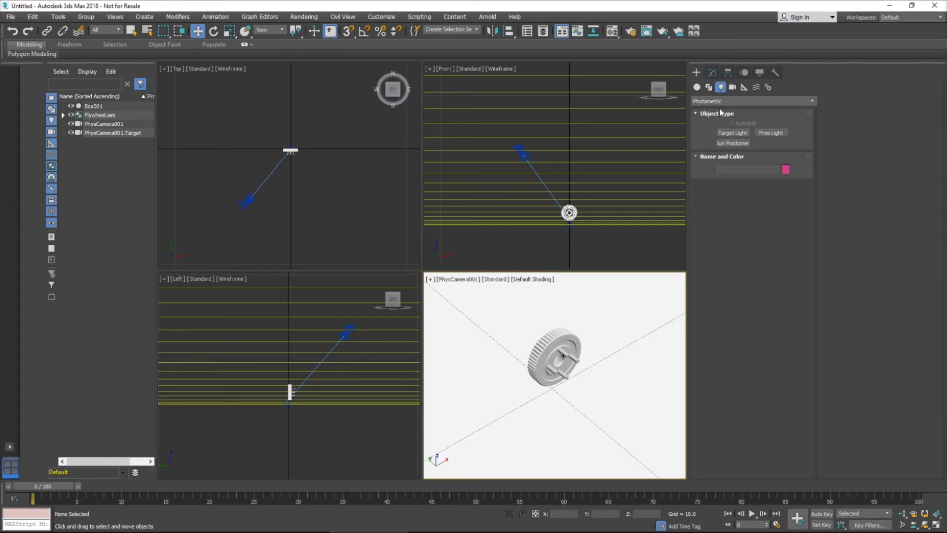
{"action": "left_click", "coordinate": [733, 133]}
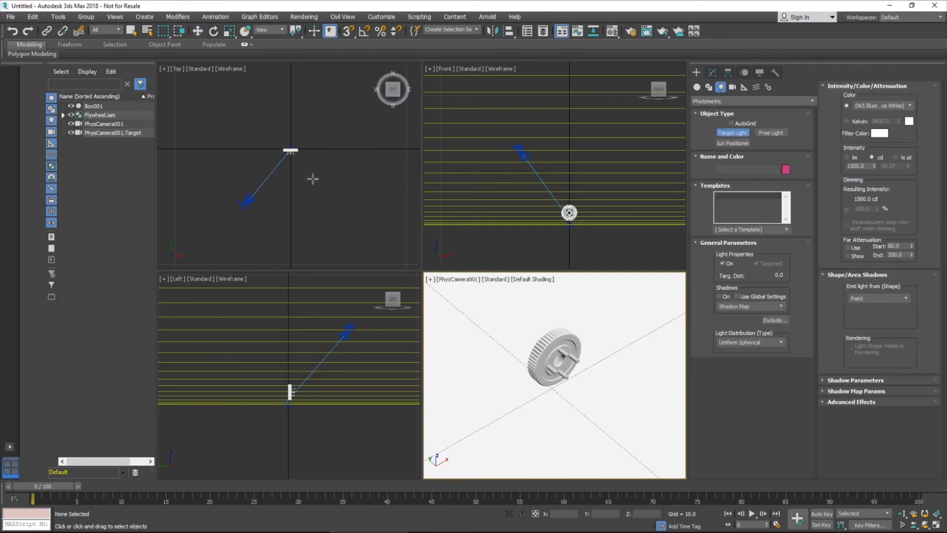
{"action": "left_click_drag", "start_coordinate": [252, 213], "coordinate": [290, 150]}
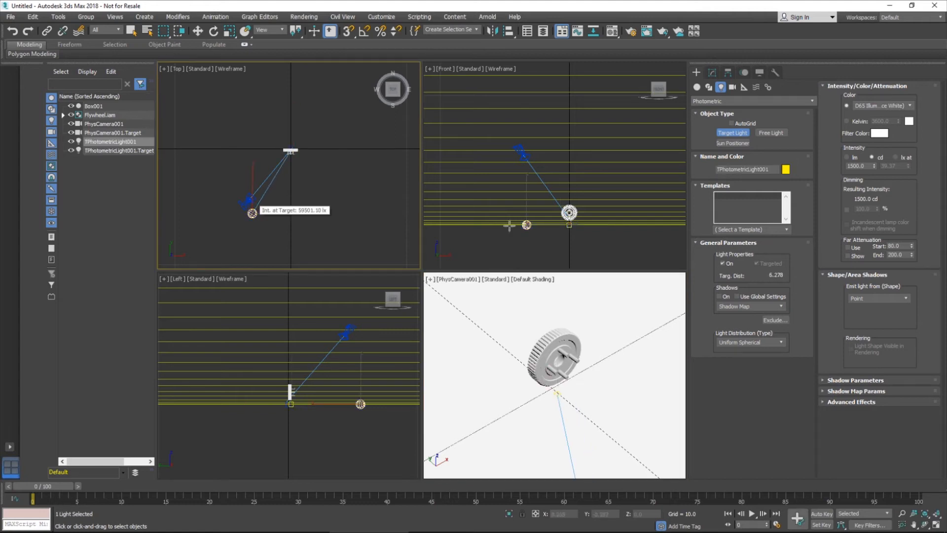
{"action": "right_click", "coordinate": [290, 151]}
{"action": "left_click_drag", "start_coordinate": [525, 193], "coordinate": [525, 111]}
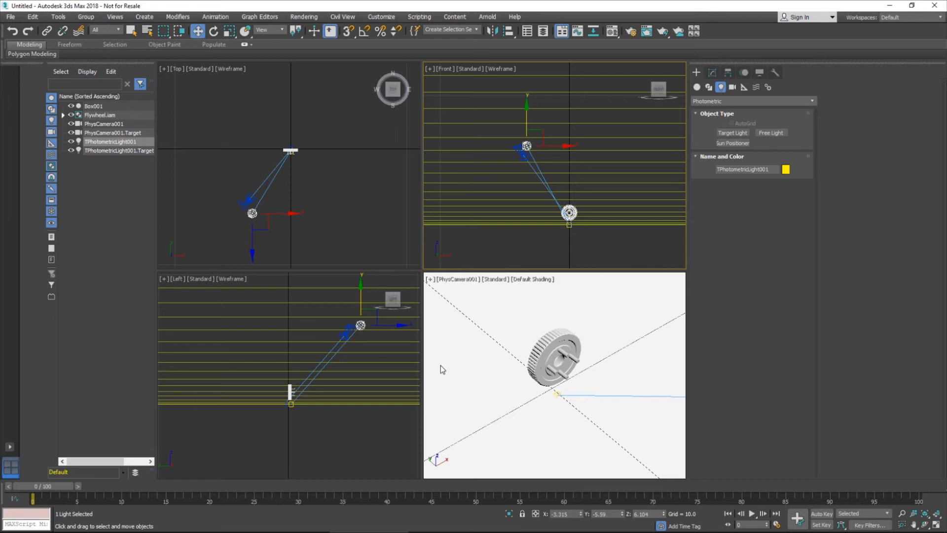
Step: Save the studio box, physical camera and photometric light with their targets, without the flywheel, as a separate scene file named AVA Merge
{"action": "left_click", "coordinate": [126, 150]}
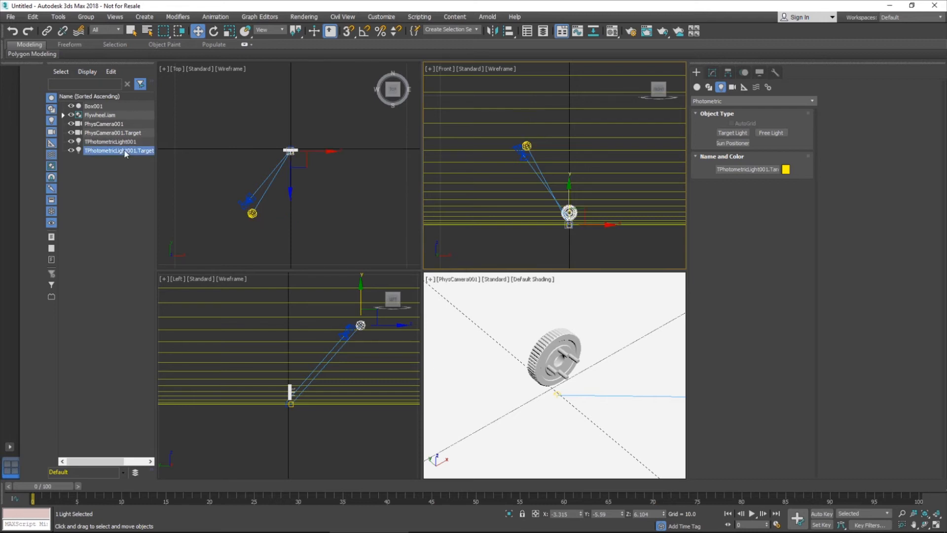
{"action": "left_click", "coordinate": [110, 141], "text": "ctrl"}
{"action": "left_click", "coordinate": [114, 132], "text": "ctrl"}
{"action": "left_click", "coordinate": [112, 124], "text": "ctrl"}
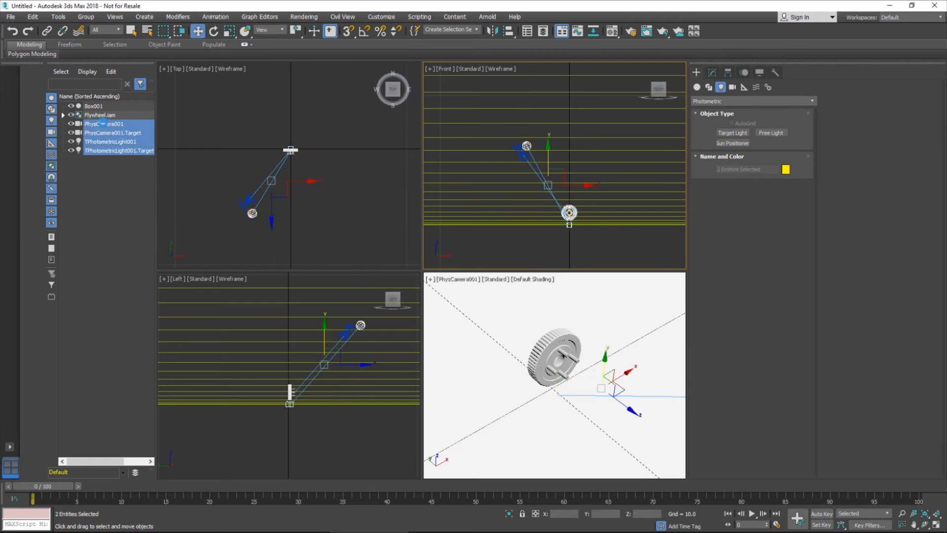
{"action": "left_click", "coordinate": [98, 107], "text": "ctrl"}
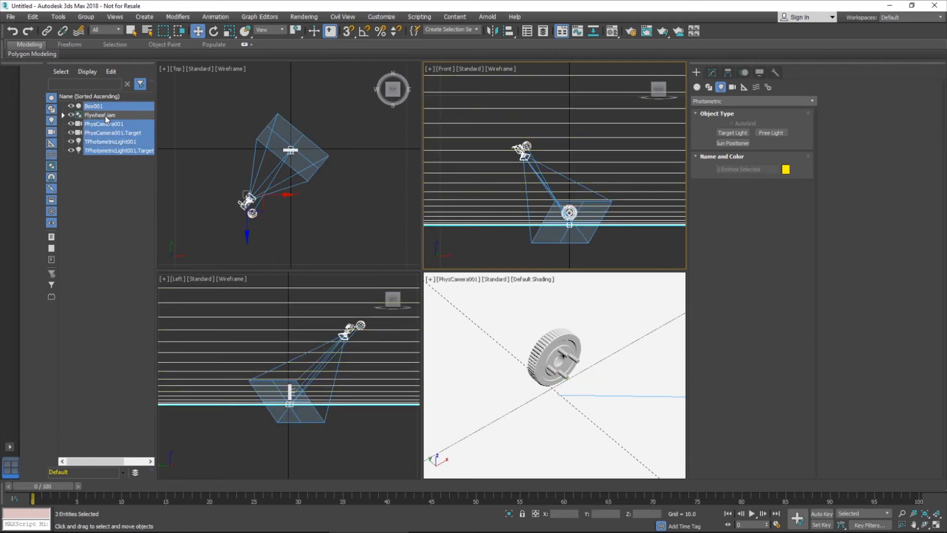
{"action": "left_click", "coordinate": [10, 17]}
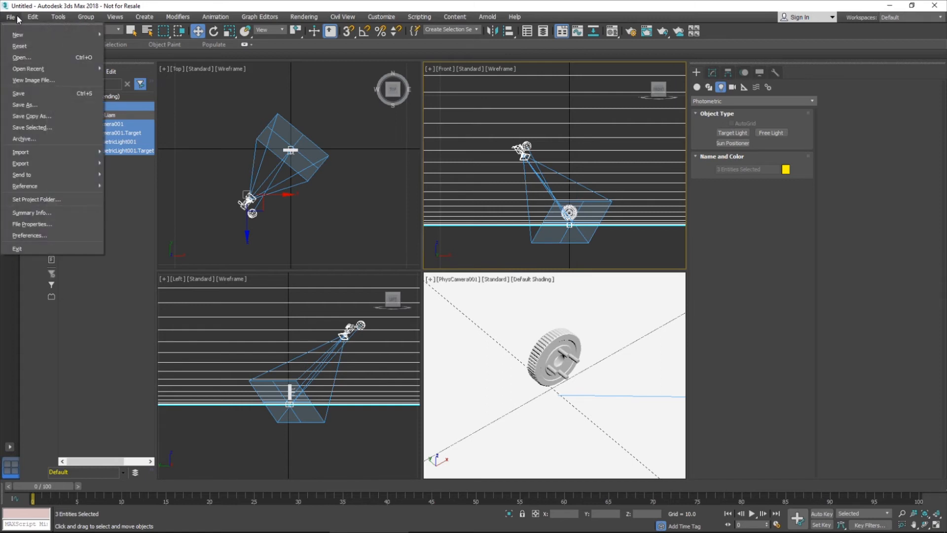
{"action": "left_click", "coordinate": [44, 129]}
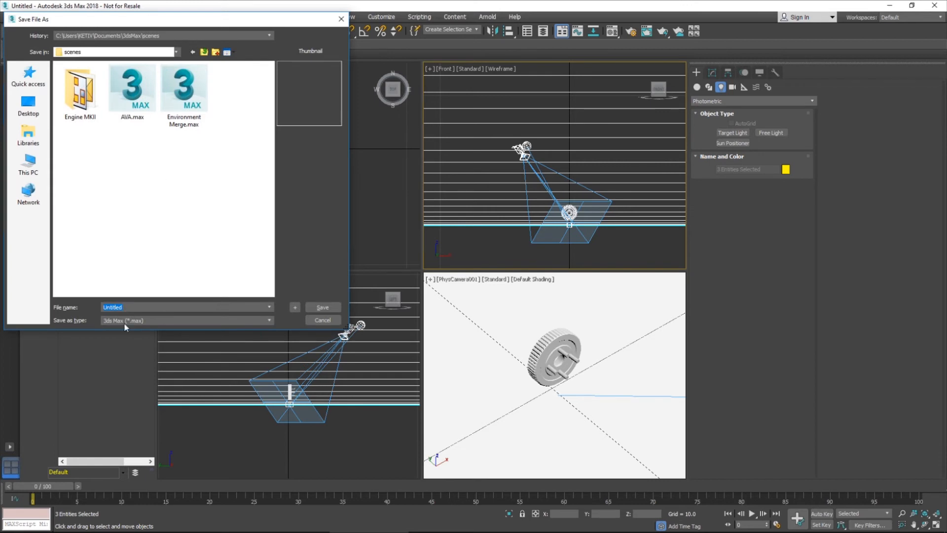
{"action": "type", "text": "En"}
{"action": "key", "text": "BackSpace"}
{"action": "type", "text": "AVA Merg"}
{"action": "left_click", "coordinate": [318, 307]}
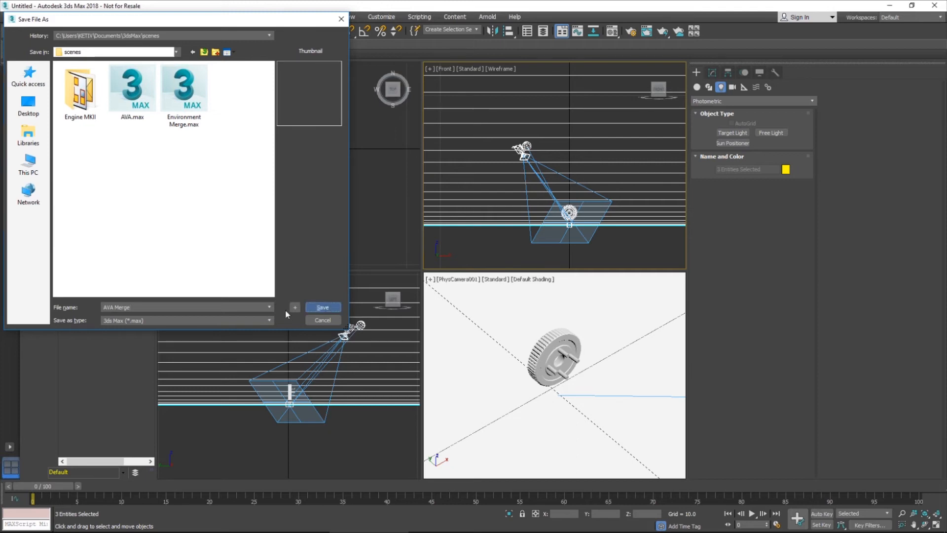
{"action": "left_click", "coordinate": [321, 308]}
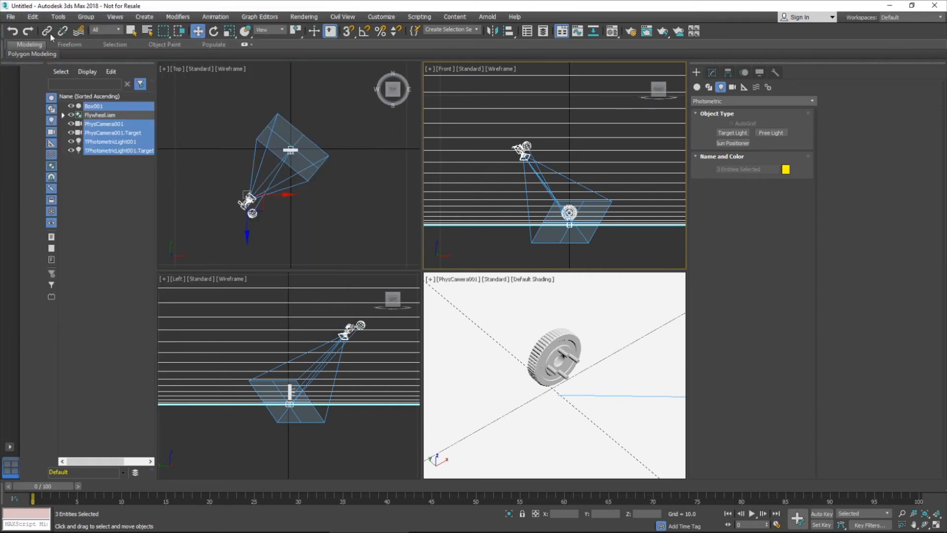
Step: Try merging Box001, PhysCamera001 and TPhotometricLight001 from AVA Merge.max into the scene, then cancel the merge
{"action": "left_click", "coordinate": [10, 17]}
{"action": "mouse_move", "coordinate": [66, 154]}
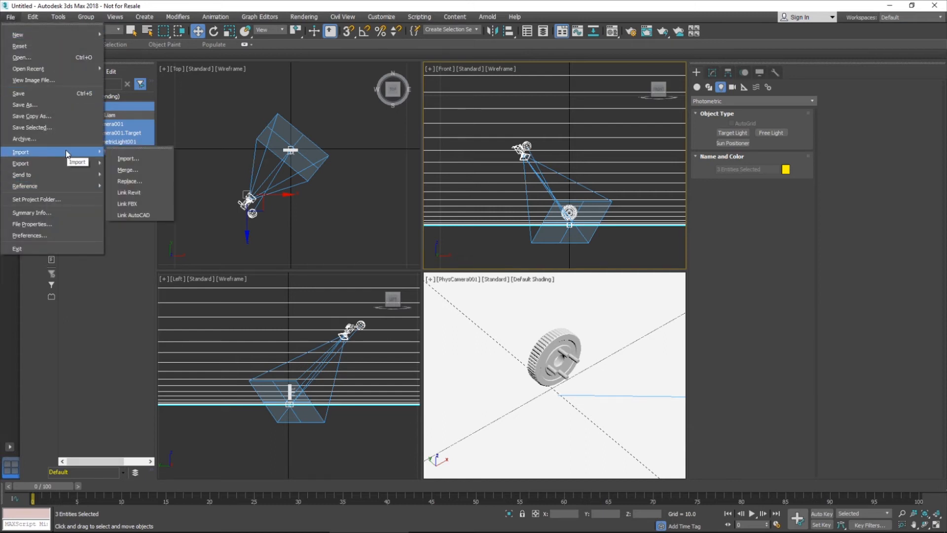
{"action": "left_click", "coordinate": [142, 170]}
{"action": "double_click", "coordinate": [143, 100]}
{"action": "left_click", "coordinate": [409, 184]}
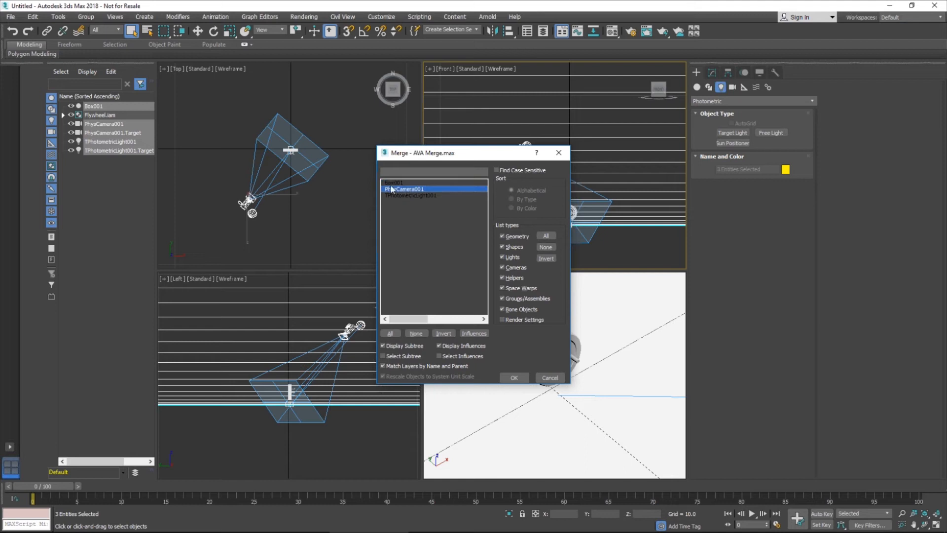
{"action": "left_click", "coordinate": [407, 189], "text": "ctrl"}
{"action": "left_click", "coordinate": [407, 194], "text": "ctrl"}
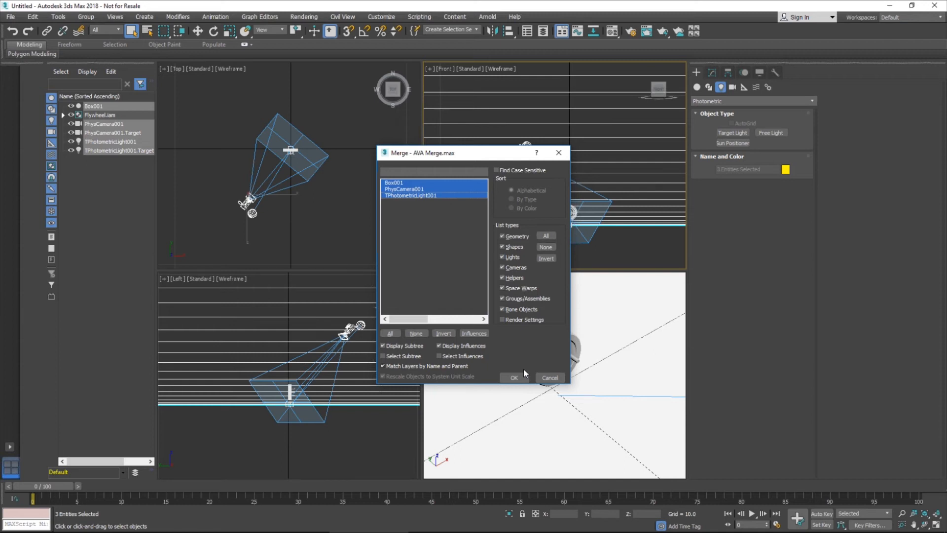
{"action": "left_click", "coordinate": [551, 378]}
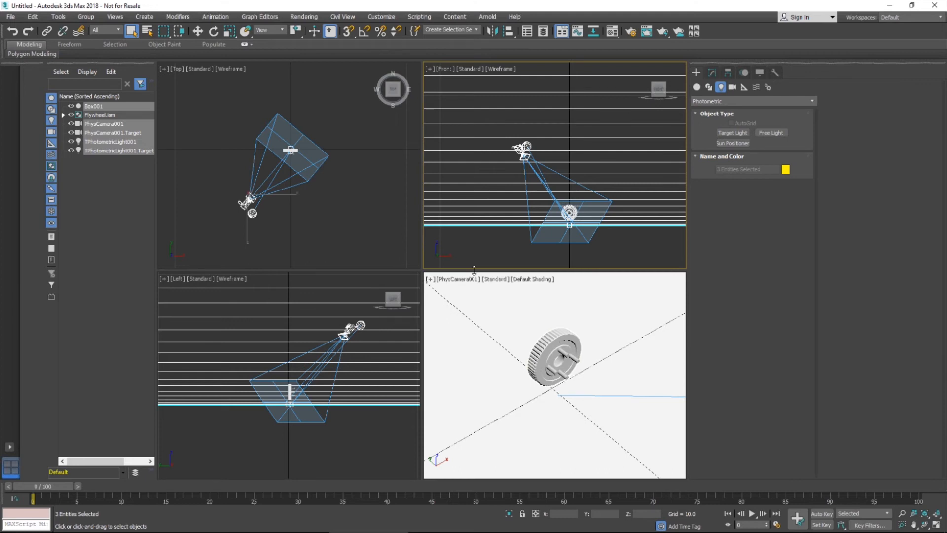
Step: Select the studio box, flywheel and photometric light in turn, and review the light's intensity and shadow parameters
{"action": "left_click", "coordinate": [511, 268]}
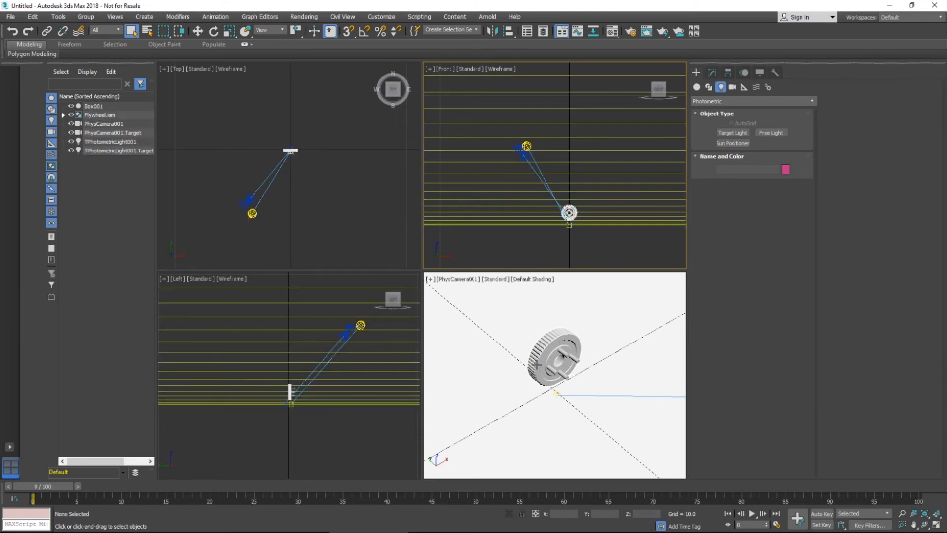
{"action": "left_click", "coordinate": [513, 360]}
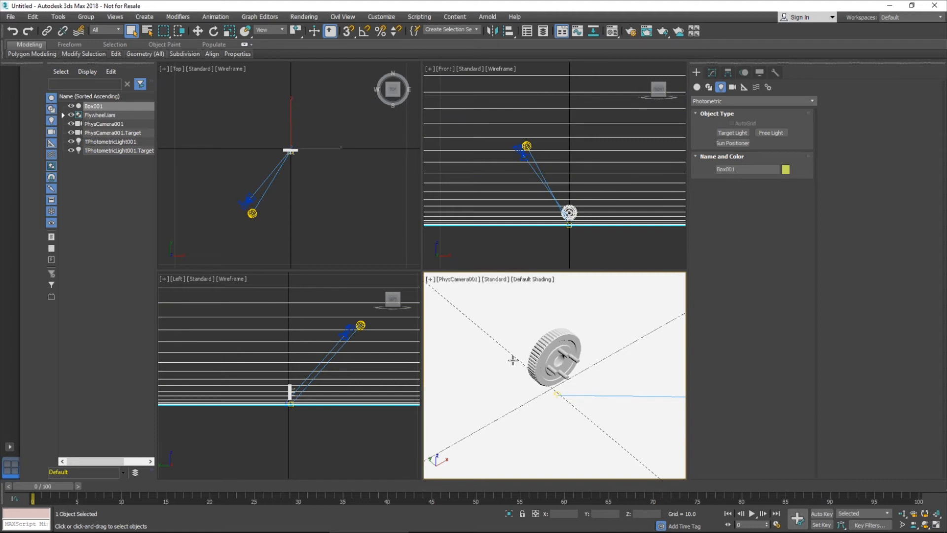
{"action": "left_click", "coordinate": [557, 343]}
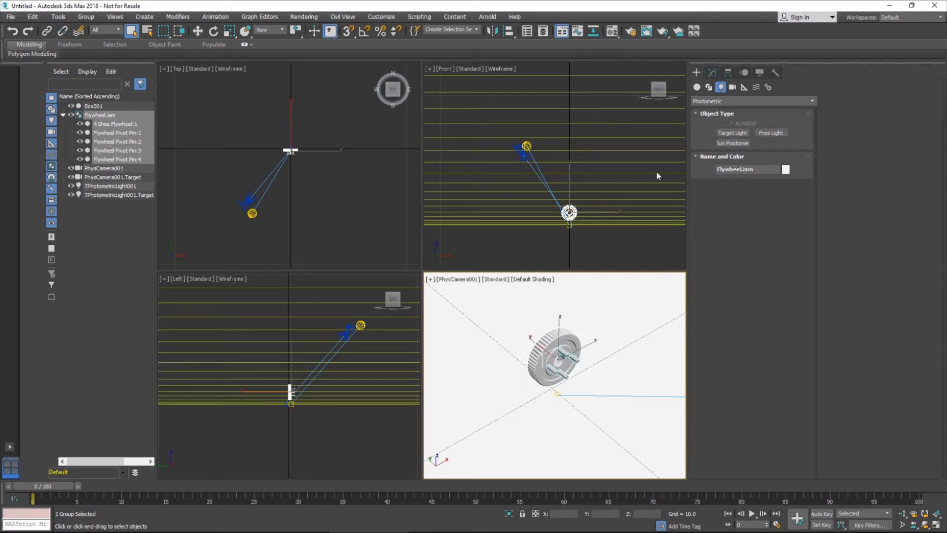
{"action": "left_click", "coordinate": [526, 146]}
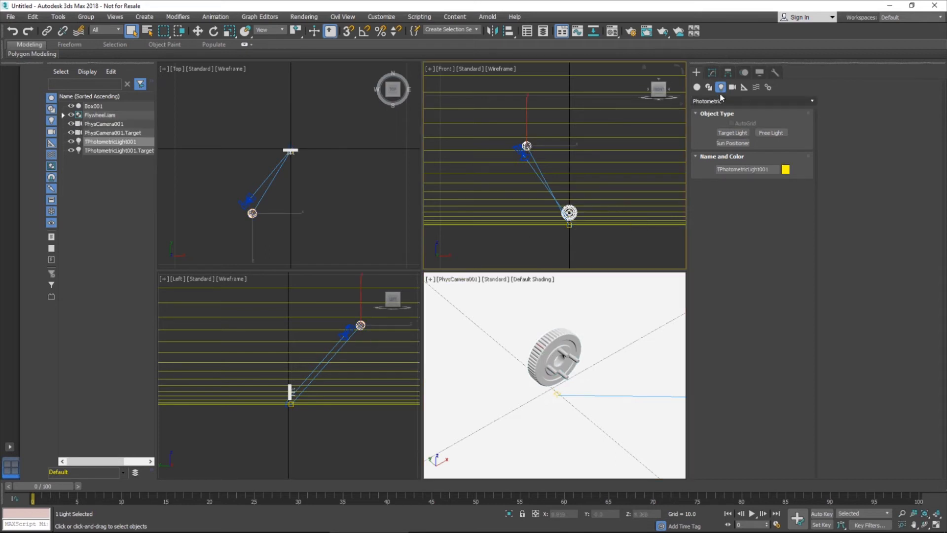
{"action": "left_click", "coordinate": [713, 74]}
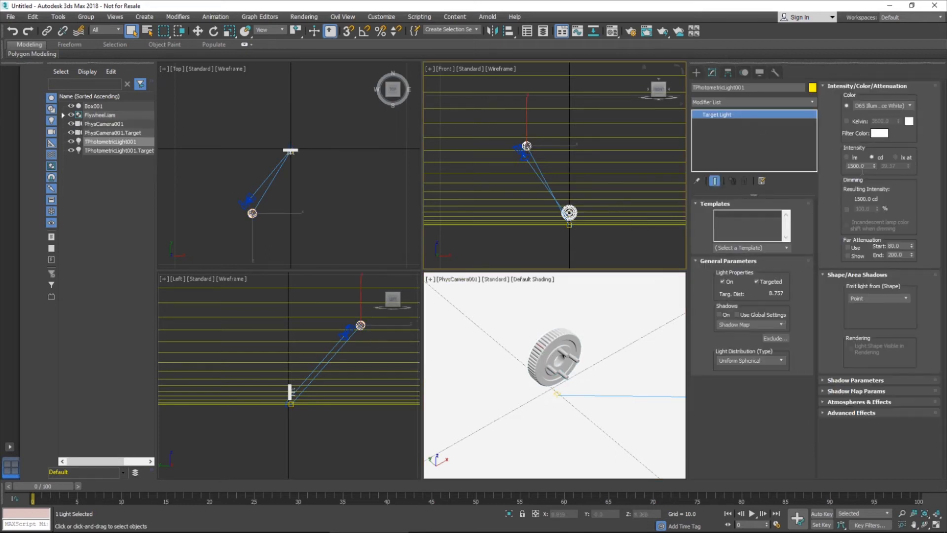
Step: Render the PhysCamera001 view with Arnold and move the rendered frame window slightly upward
{"action": "left_click", "coordinate": [546, 311]}
{"action": "key", "text": "shift+q"}
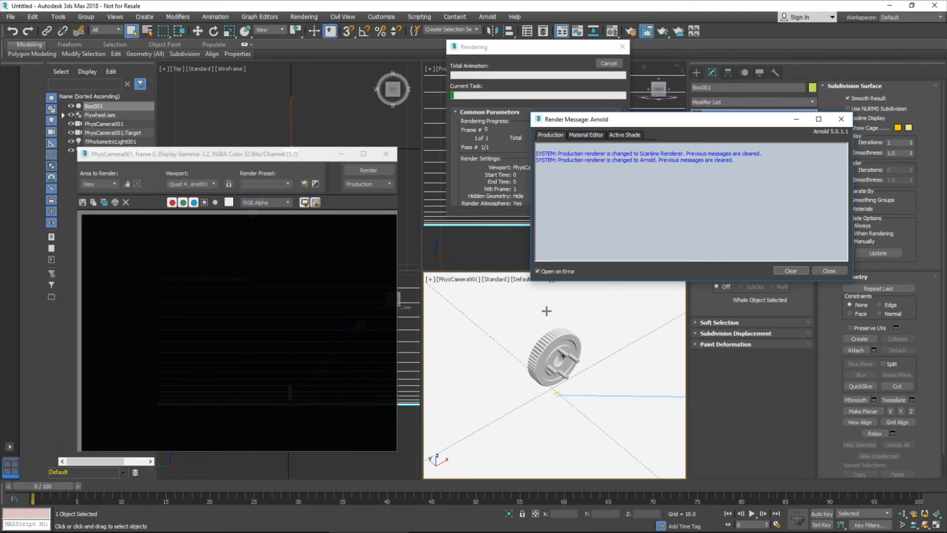
{"action": "left_click", "coordinate": [733, 190]}
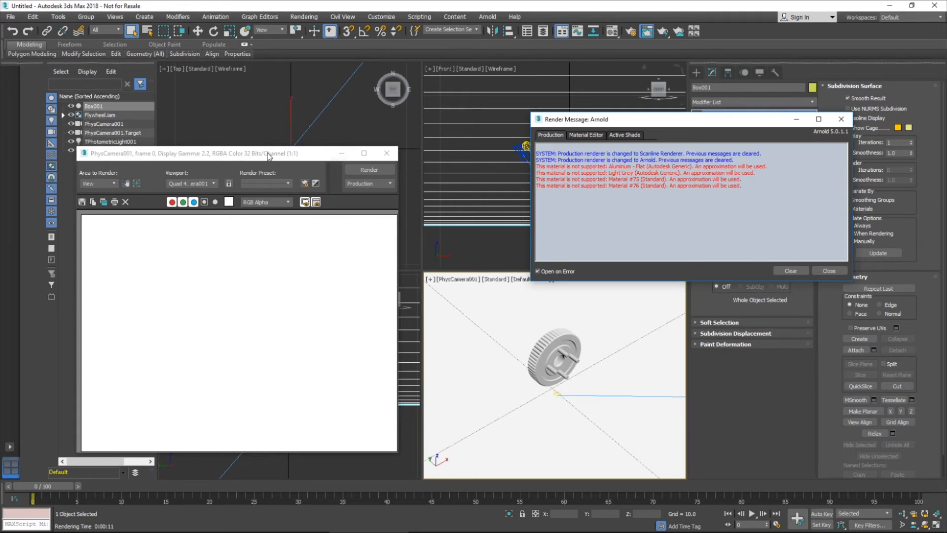
{"action": "left_click_drag", "start_coordinate": [270, 156], "coordinate": [277, 127]}
Step: Examine the Arnold render messages about the materials in the scene
{"action": "left_click", "coordinate": [797, 127]}
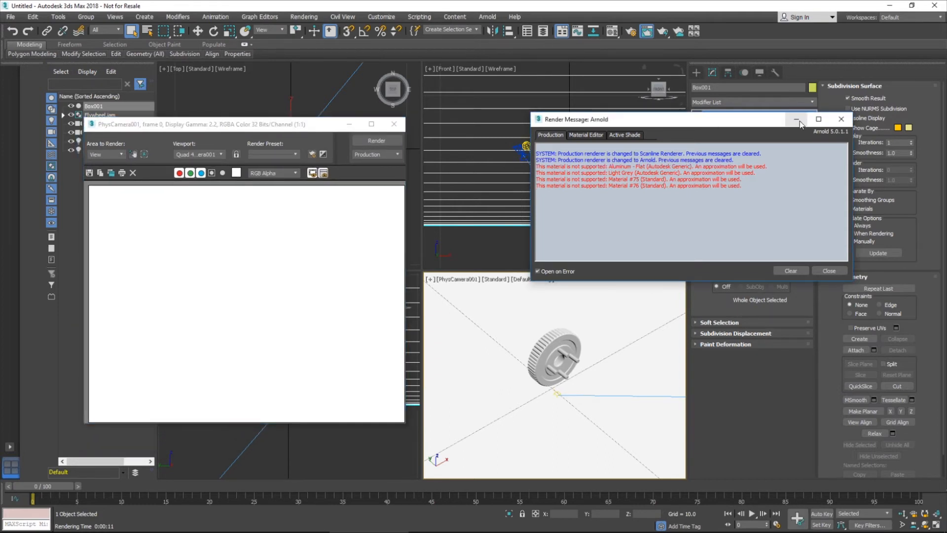
{"action": "key", "text": "ctrl+a"}
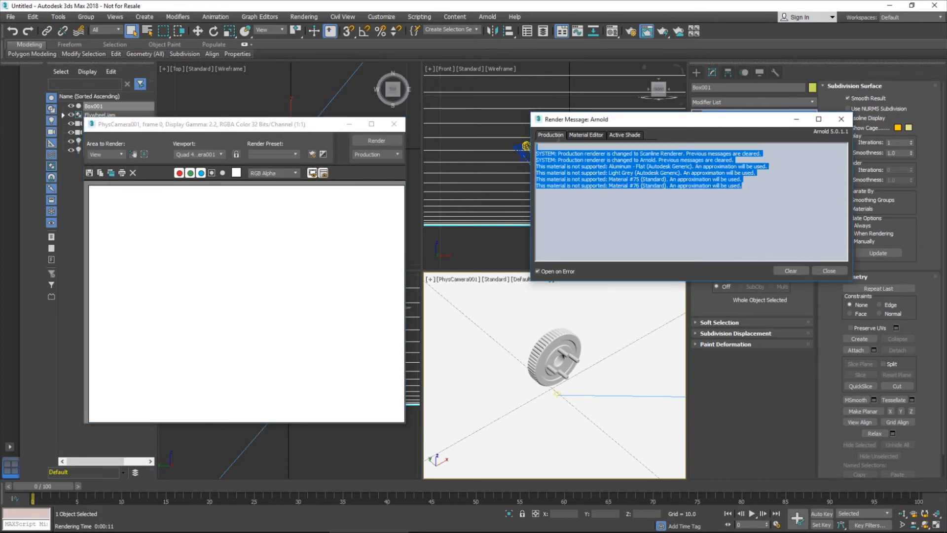
{"action": "left_click", "coordinate": [555, 154]}
{"action": "left_click_drag", "start_coordinate": [555, 154], "coordinate": [760, 187]}
{"action": "left_click", "coordinate": [760, 185]}
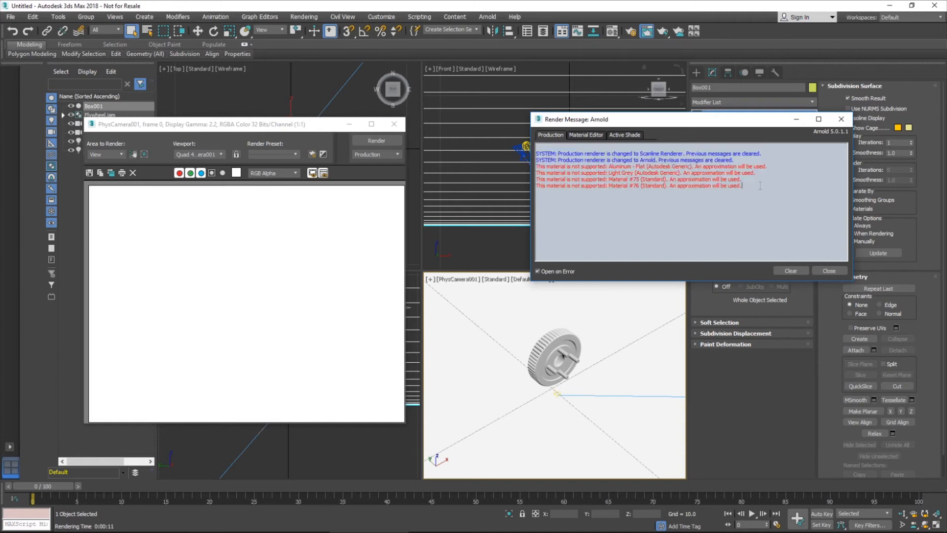
Step: Clear the Arnold render messages and assign the 02 - Default material to the whole flywheel assembly
{"action": "left_click", "coordinate": [556, 347]}
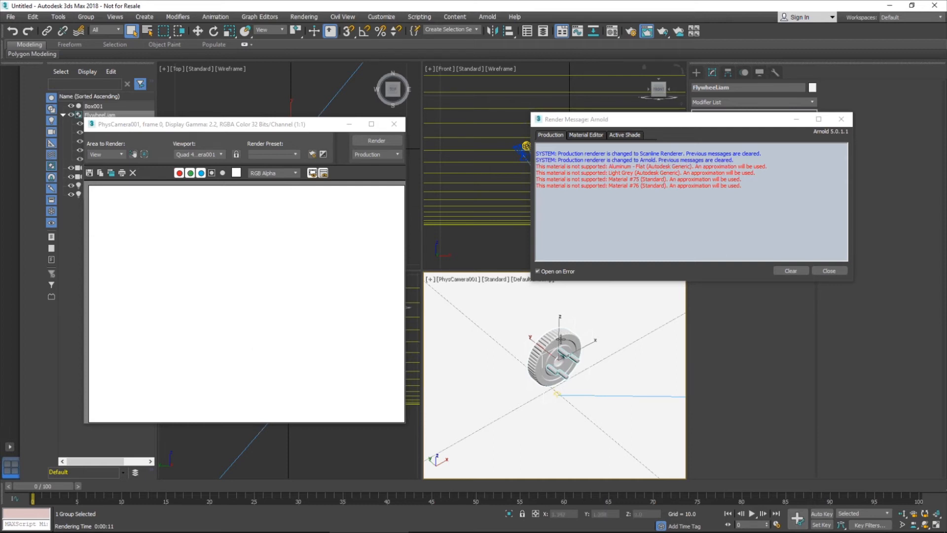
{"action": "left_click", "coordinate": [789, 271]}
{"action": "left_click", "coordinate": [553, 343]}
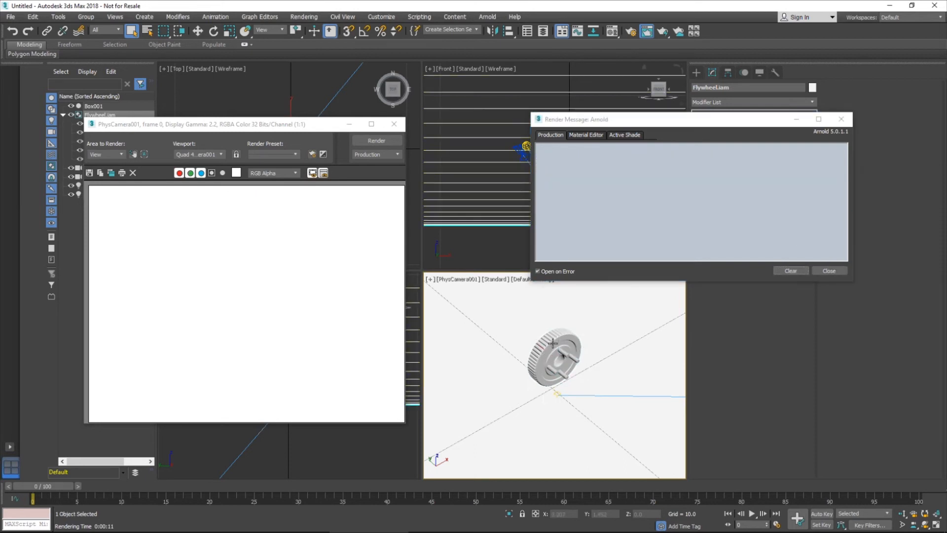
{"action": "key", "text": "m"}
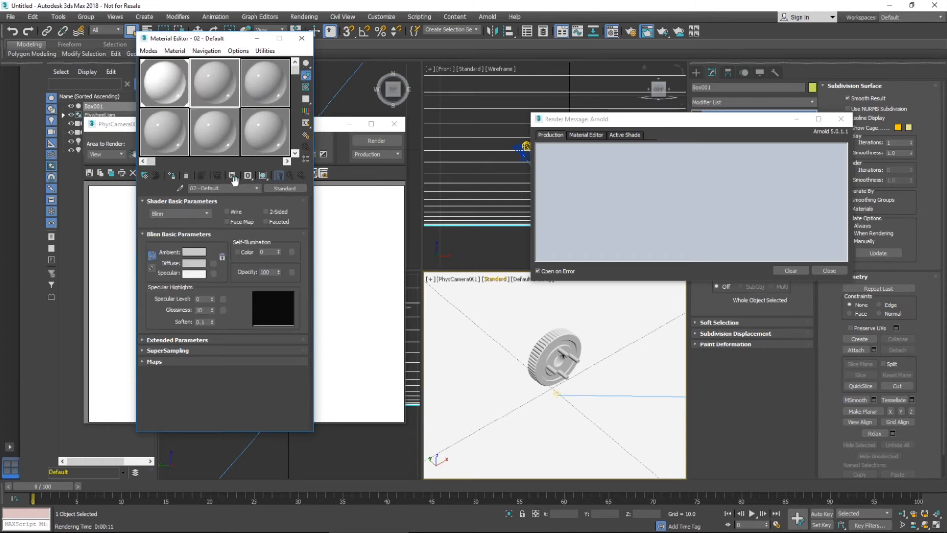
{"action": "left_click", "coordinate": [562, 340]}
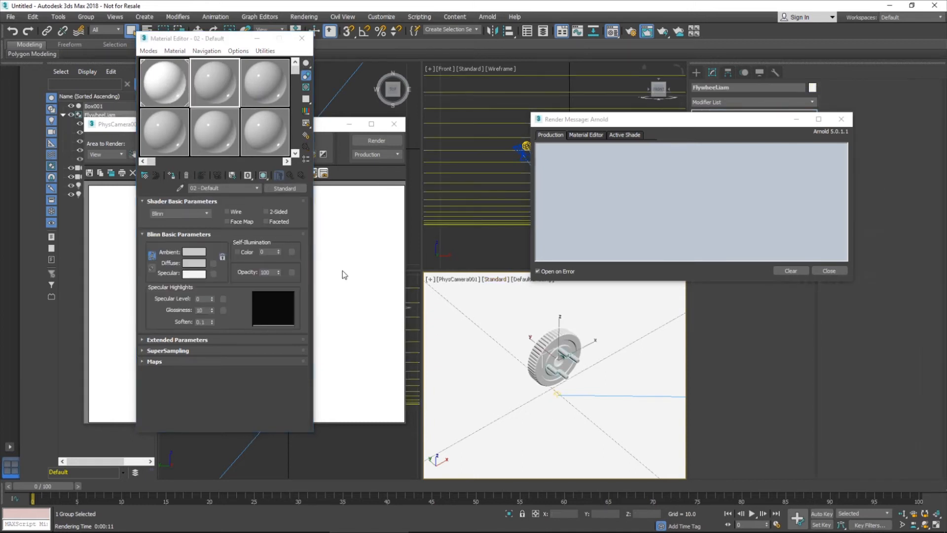
{"action": "left_click", "coordinate": [172, 177]}
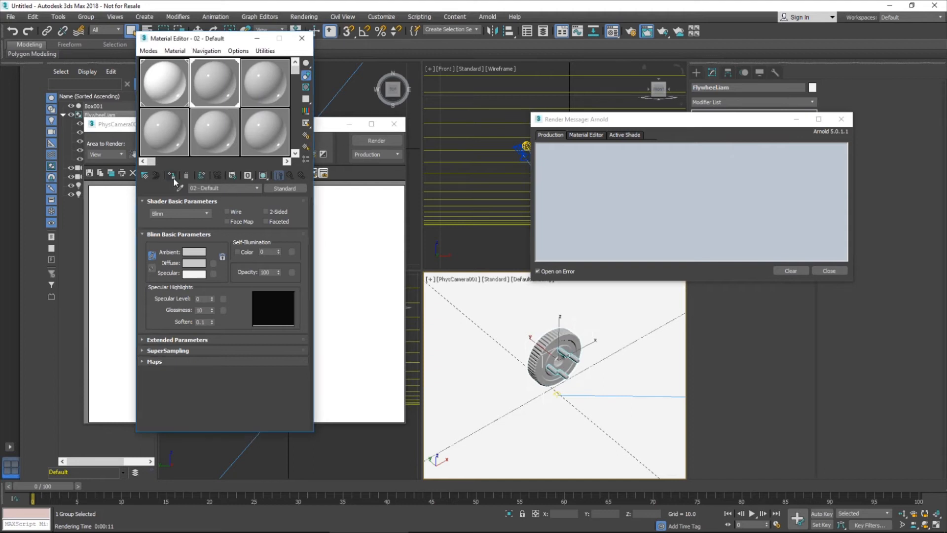
Step: Convert the flywheel's material to a Physical Material and apply the Brushed Metal preset
{"action": "left_click", "coordinate": [276, 191]}
{"action": "left_click", "coordinate": [209, 92]}
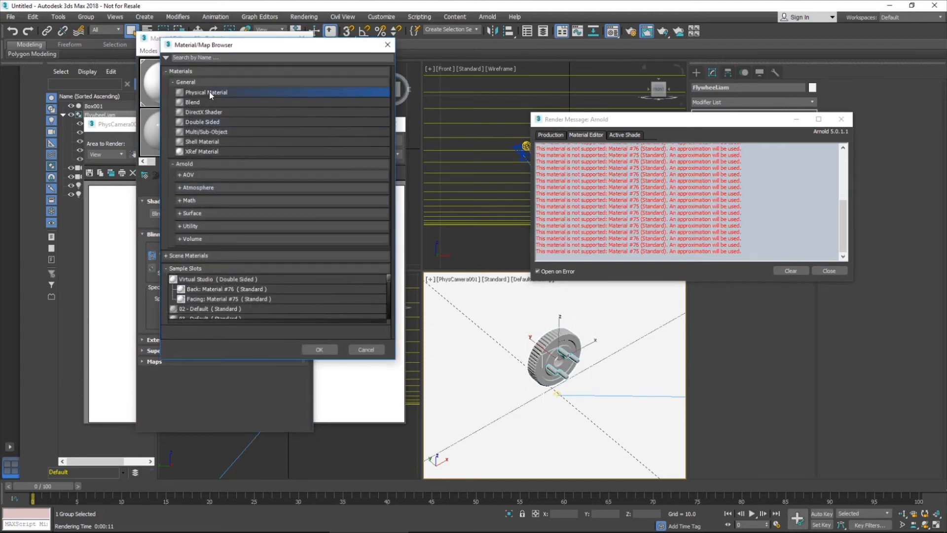
{"action": "double_click", "coordinate": [213, 92]}
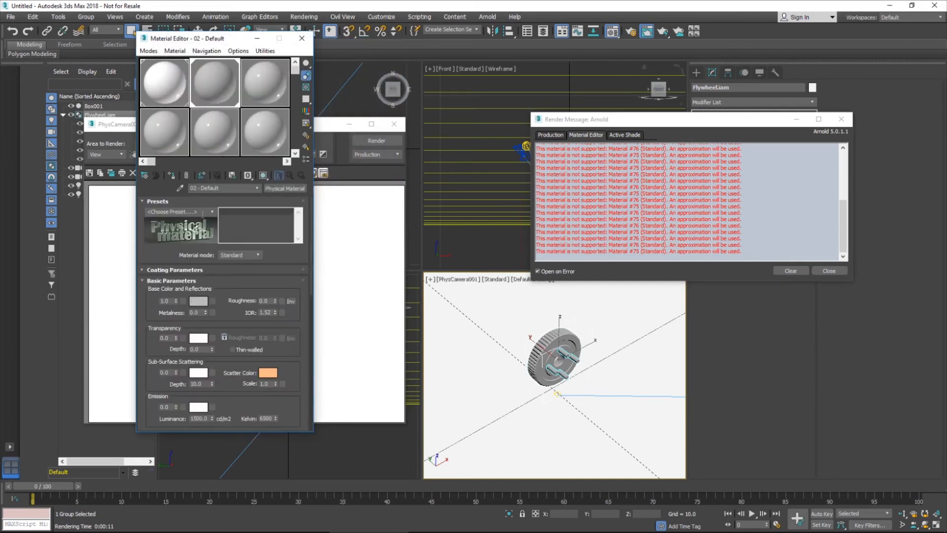
{"action": "left_click", "coordinate": [212, 212]}
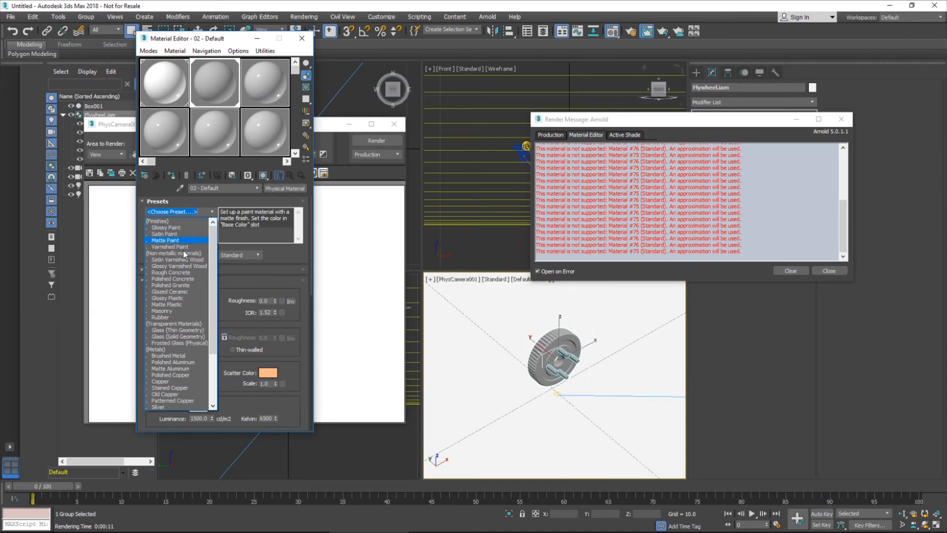
{"action": "left_click", "coordinate": [179, 356]}
Step: Accept the material's existing base color, rename the material Flywheel, and close the Material Editor
{"action": "left_click", "coordinate": [207, 301]}
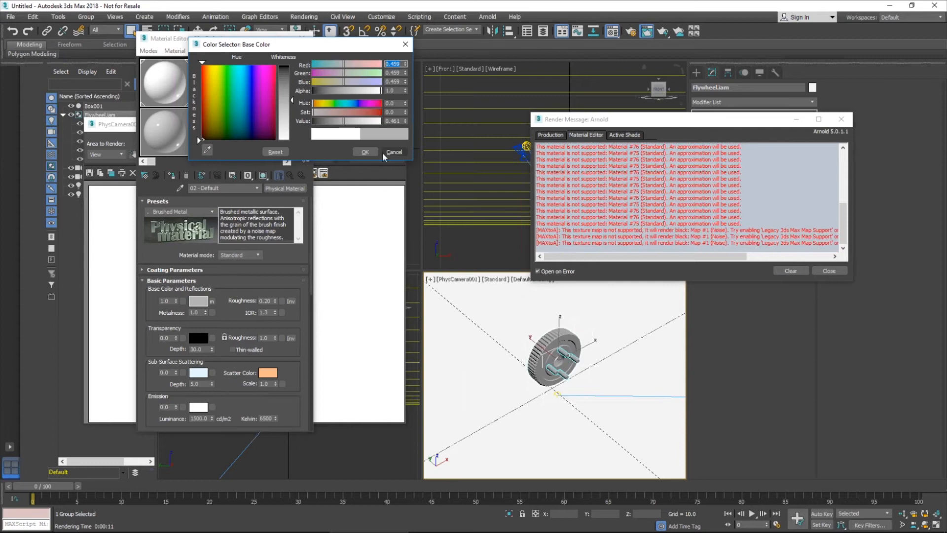
{"action": "left_click", "coordinate": [365, 152]}
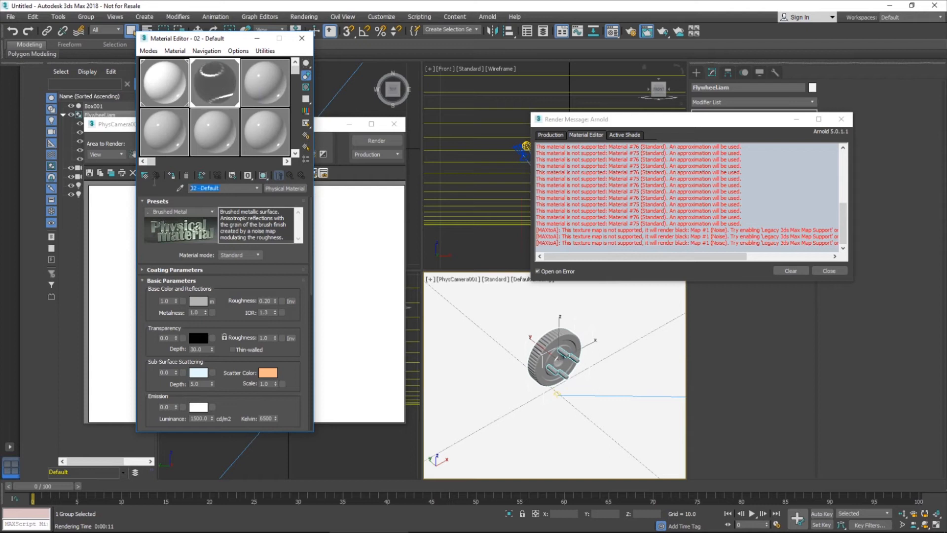
{"action": "type", "text": "Flywheel"}
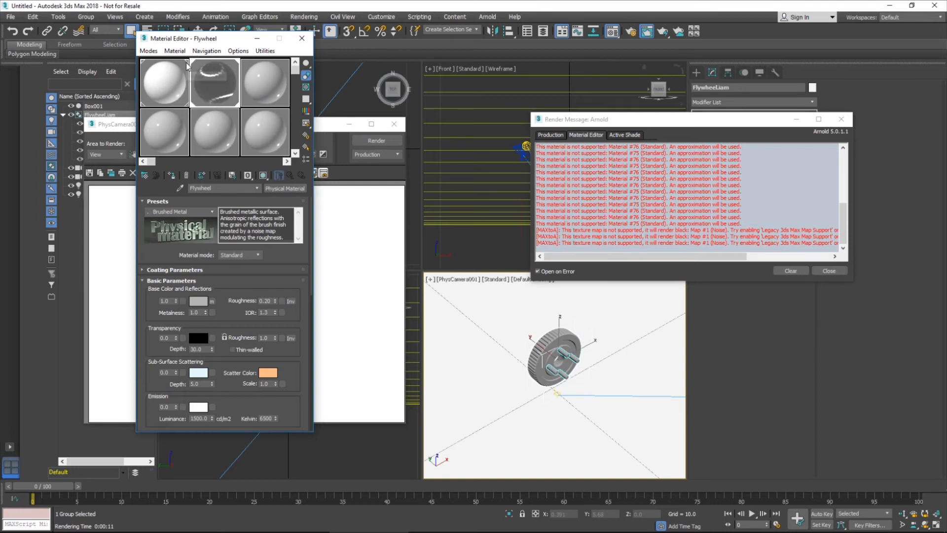
{"action": "left_click", "coordinate": [302, 38]}
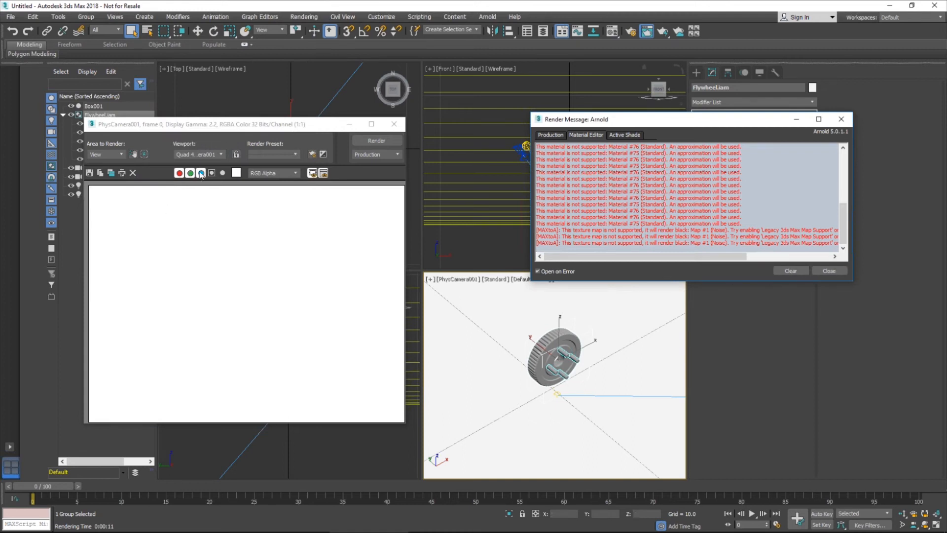
Step: Render the camera view again with the brushed metal flywheel and minimize the rendered frame
{"action": "left_click", "coordinate": [384, 142]}
{"action": "left_click", "coordinate": [382, 142]}
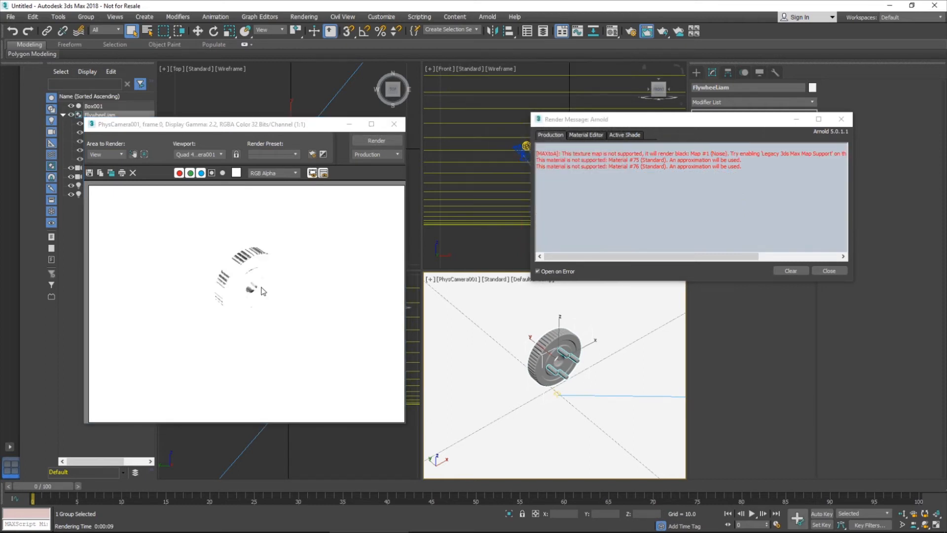
{"action": "left_click", "coordinate": [349, 124]}
Step: Set the intensity of TPhotometricLight001 to 5500 cd
{"action": "left_click", "coordinate": [110, 186]}
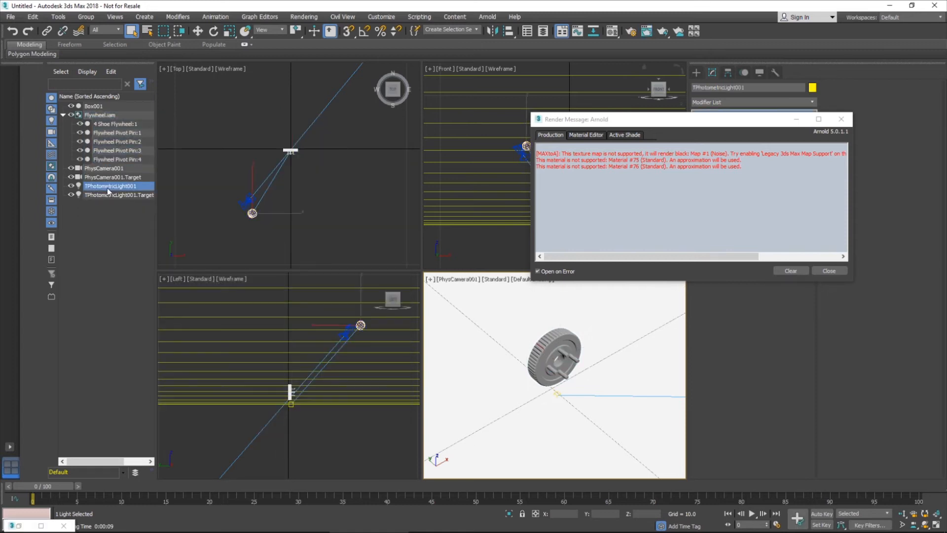
{"action": "left_click_drag", "start_coordinate": [733, 120], "coordinate": [612, 100]}
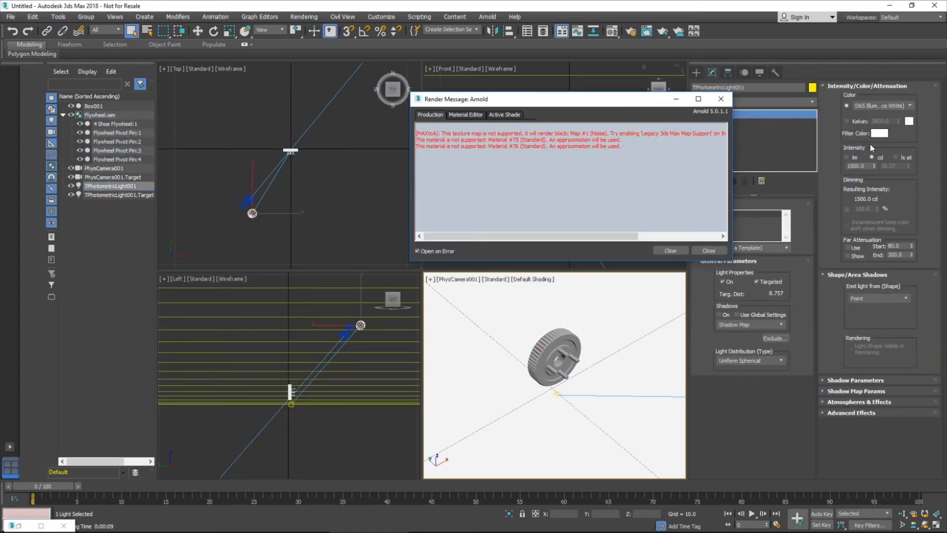
{"action": "left_click_drag", "start_coordinate": [868, 166], "coordinate": [840, 167]}
{"action": "type", "text": "5500"}
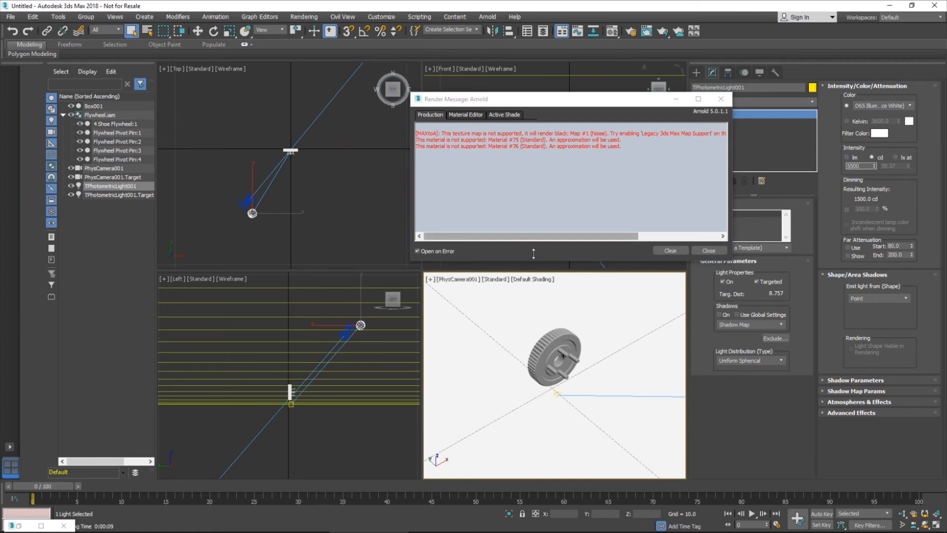
Step: Move the render message window aside and render PhysCamera001 from Render Setup with the brighter light
{"action": "left_click_drag", "start_coordinate": [566, 106], "coordinate": [650, 110]}
{"action": "left_click", "coordinate": [630, 31]}
{"action": "left_click", "coordinate": [477, 52]}
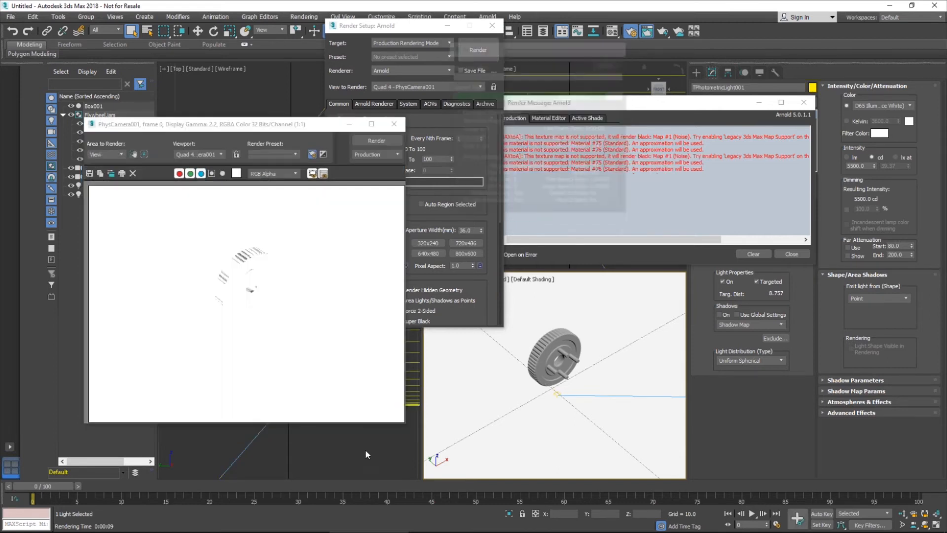
Step: Minimize the render windows and move the photometric light in the Left view to about Y -3.3, Z 10.9
{"action": "left_click", "coordinate": [365, 447]}
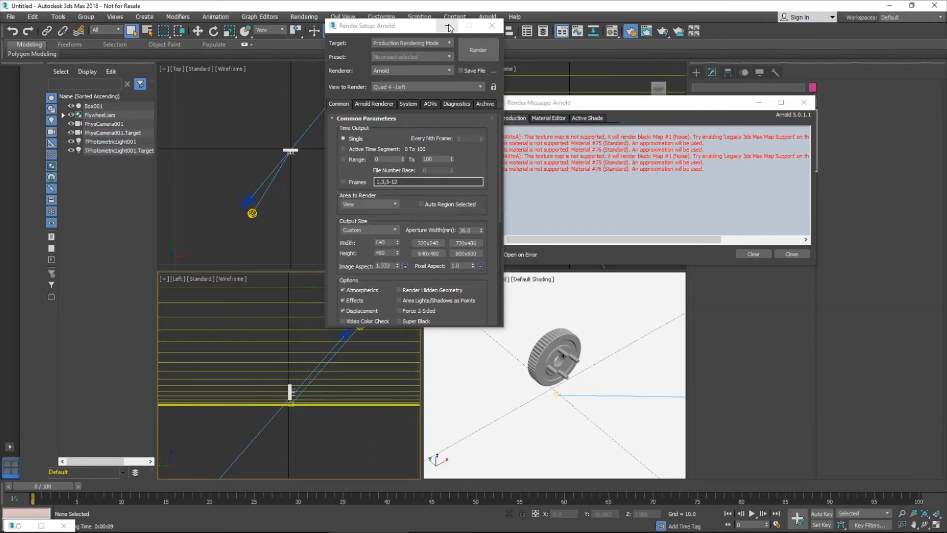
{"action": "left_click", "coordinate": [447, 25]}
{"action": "left_click", "coordinate": [361, 324]}
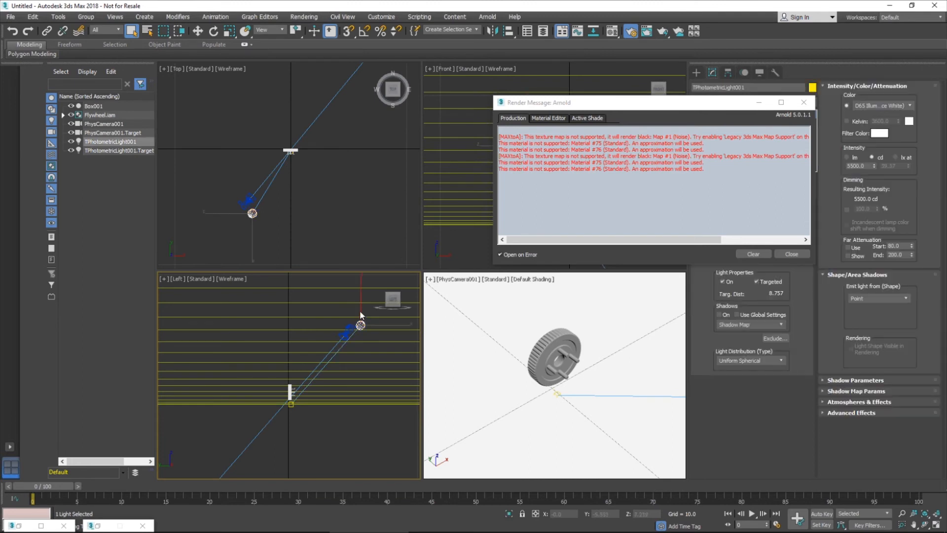
{"action": "key", "text": "w"}
{"action": "left_click_drag", "start_coordinate": [360, 323], "coordinate": [331, 264]}
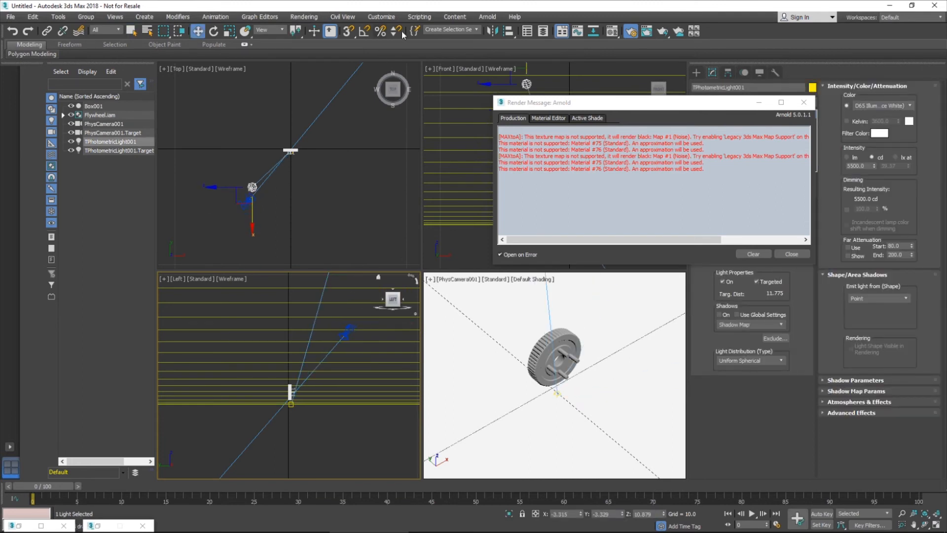
Step: Render the Left view, render the PhysCamera001 view with the raised light, and minimize the rendered frame
{"action": "left_click", "coordinate": [561, 31]}
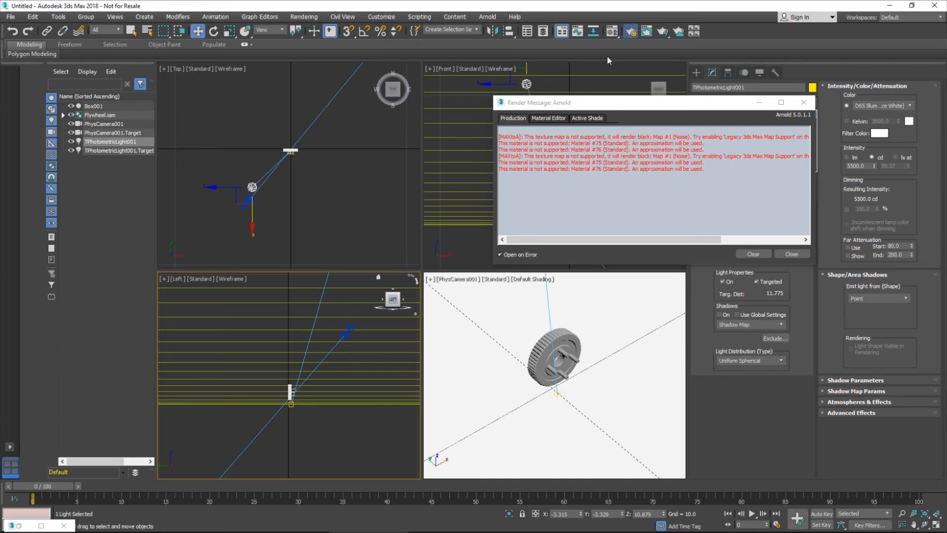
{"action": "left_click", "coordinate": [490, 51]}
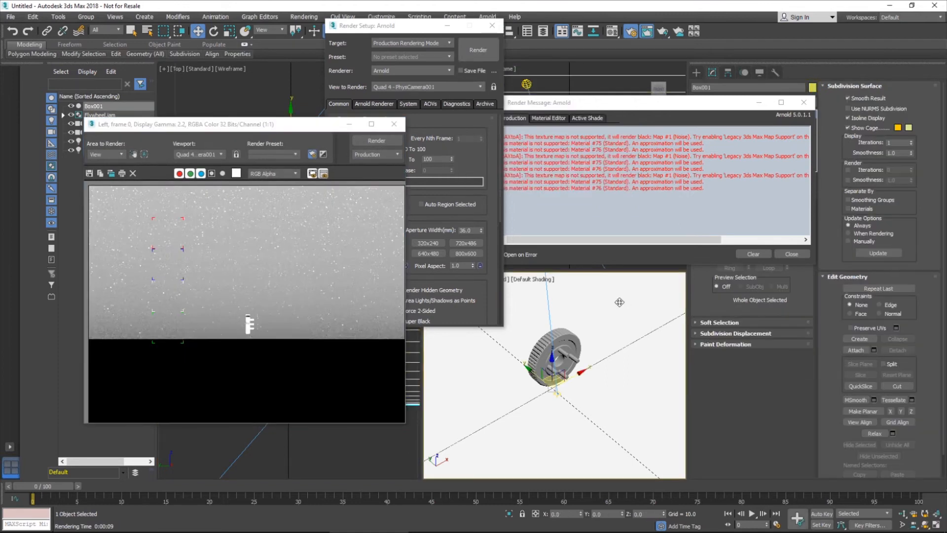
{"action": "key", "text": "shift+q"}
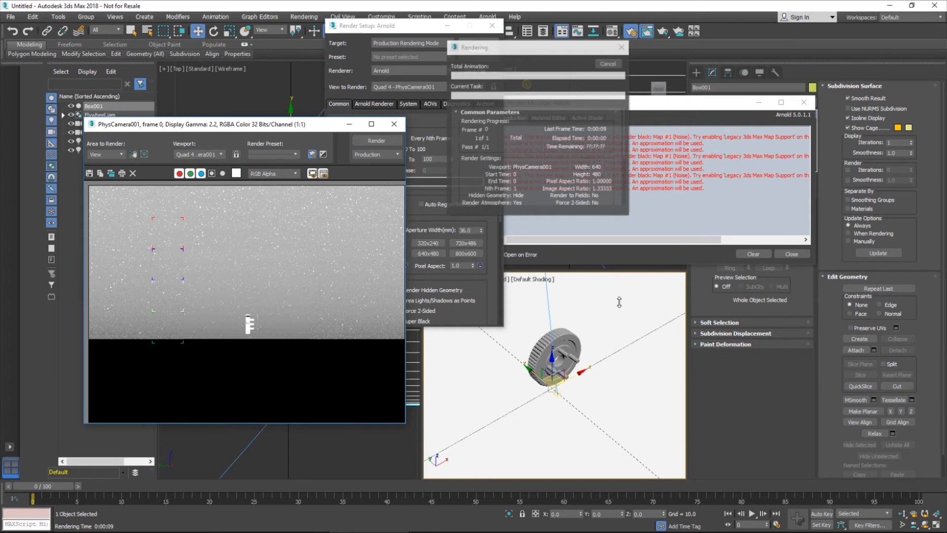
{"action": "left_click", "coordinate": [349, 124]}
Step: Move the Render Setup window aside and examine the photometric light and the studio box's rounded corner in the Top view
{"action": "left_click_drag", "start_coordinate": [402, 28], "coordinate": [456, 32]}
{"action": "left_click", "coordinate": [350, 191]}
{"action": "scroll", "coordinate": [345, 173], "scroll_direction": "down", "scroll_amount": 4}
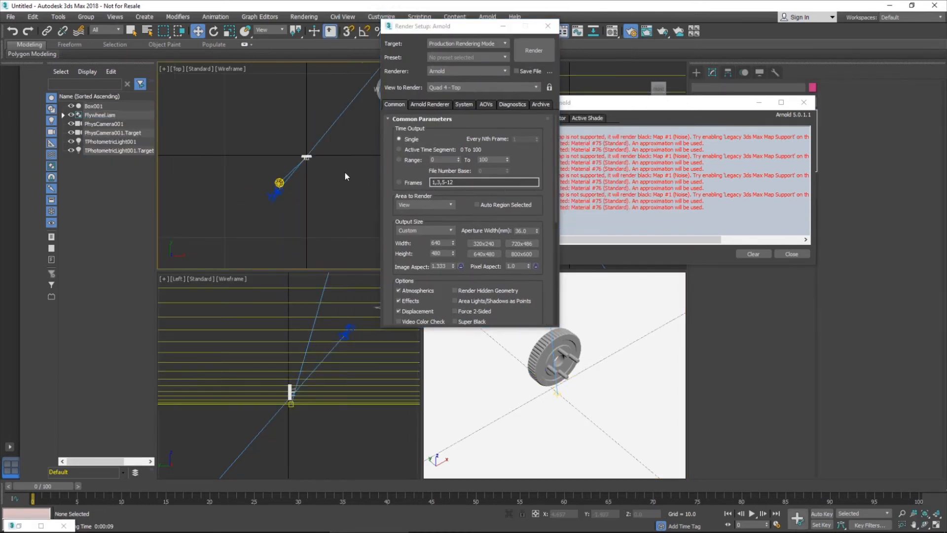
{"action": "middle_click_drag", "start_coordinate": [344, 173], "coordinate": [265, 213]}
{"action": "scroll", "coordinate": [274, 205], "scroll_direction": "down", "scroll_amount": 4}
{"action": "scroll", "coordinate": [310, 177], "scroll_direction": "down", "scroll_amount": 3}
{"action": "middle_click_drag", "start_coordinate": [313, 175], "coordinate": [271, 220]}
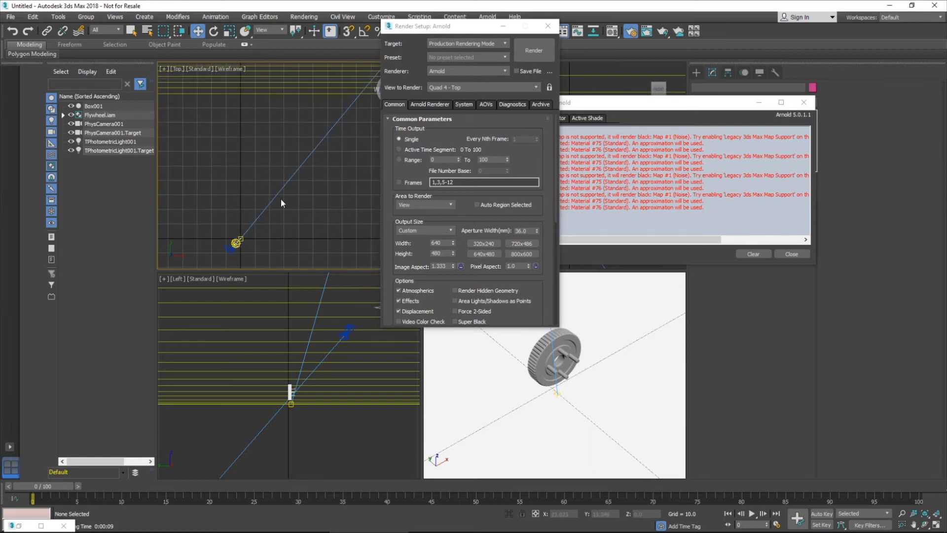
{"action": "left_click", "coordinate": [12, 18]}
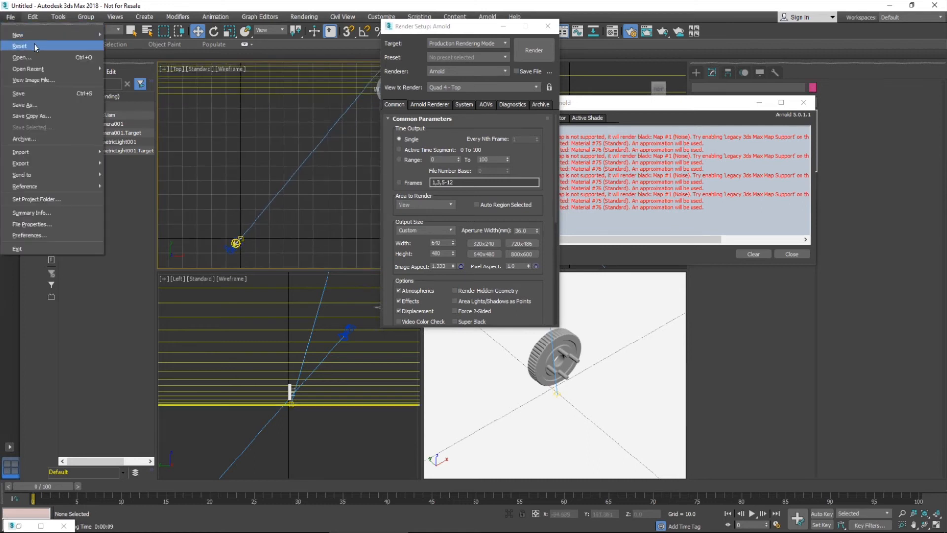
{"action": "left_click", "coordinate": [337, 185]}
{"action": "scroll", "coordinate": [332, 203], "scroll_direction": "up", "scroll_amount": 2}
{"action": "scroll", "coordinate": [332, 203], "scroll_direction": "down", "scroll_amount": 5}
{"action": "left_click", "coordinate": [355, 309]}
Step: Open the saved scene AVA.max from the scenes folder in place of the current untitled scene
{"action": "left_click", "coordinate": [11, 17]}
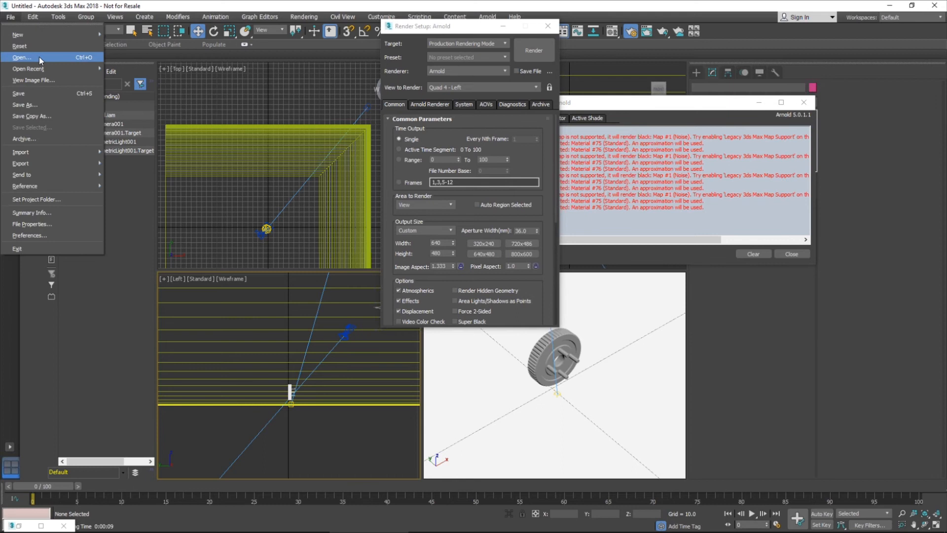
{"action": "left_click", "coordinate": [39, 57]}
{"action": "left_click", "coordinate": [452, 284]}
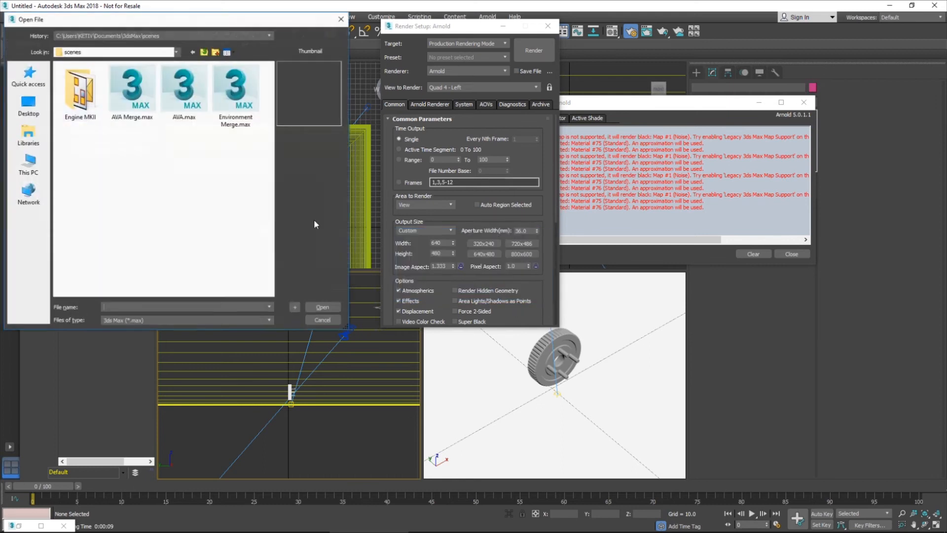
{"action": "double_click", "coordinate": [183, 91]}
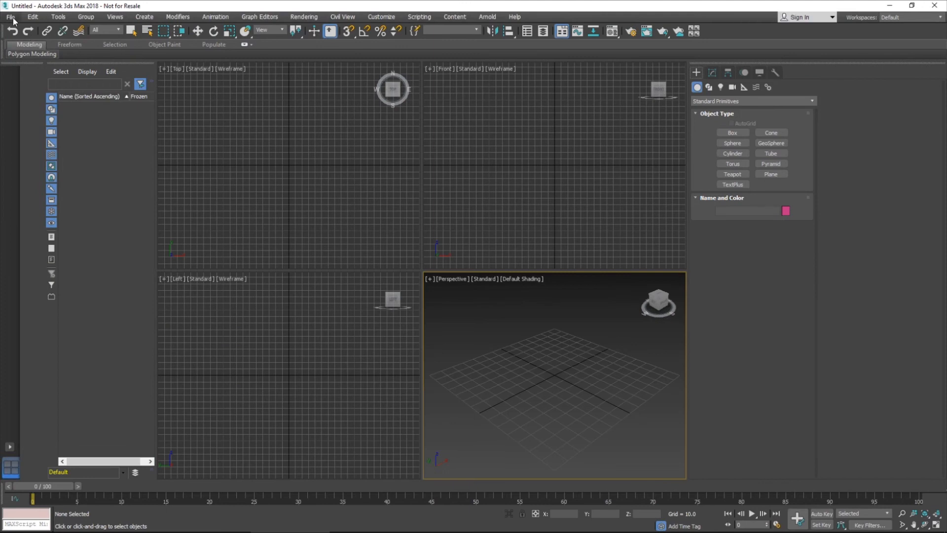
{"action": "left_click", "coordinate": [11, 17]}
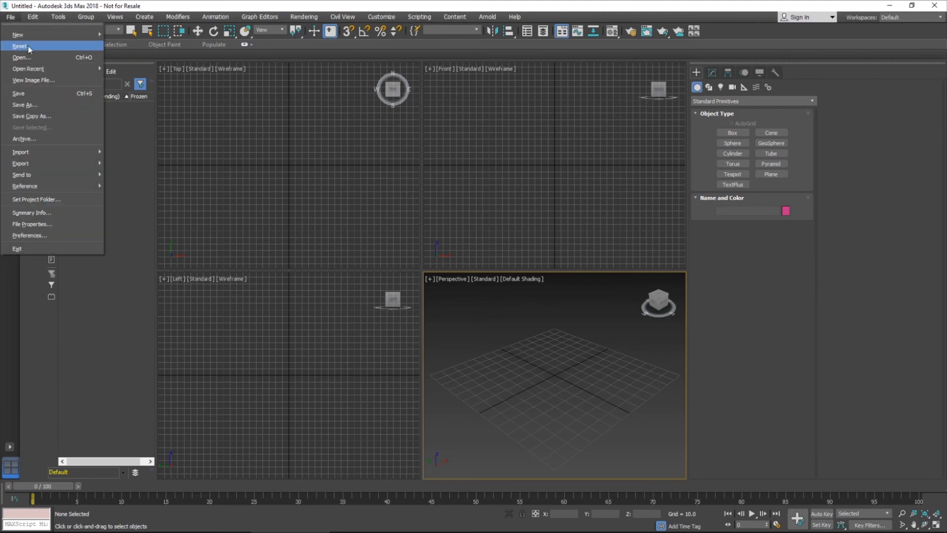
{"action": "left_click", "coordinate": [22, 58]}
{"action": "double_click", "coordinate": [186, 94]}
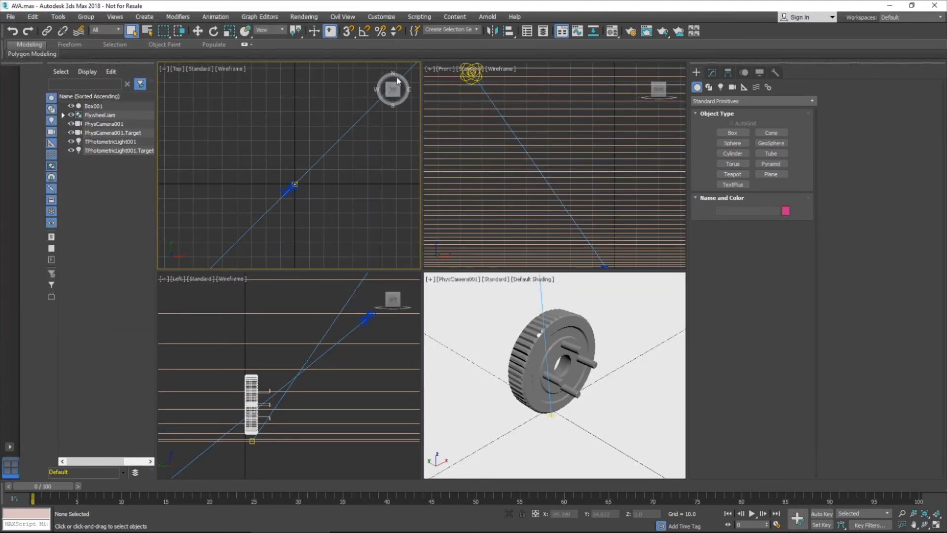
Step: Open Render Setup, set Arnold's Camera (AA) samples to 3, and render the Top and PhysCamera001 views
{"action": "left_click", "coordinate": [630, 31]}
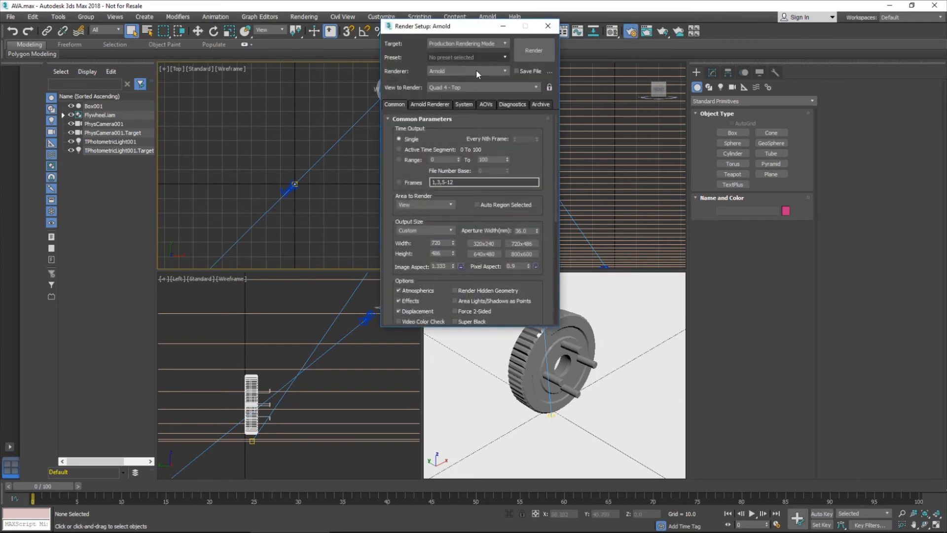
{"action": "left_click", "coordinate": [445, 105]}
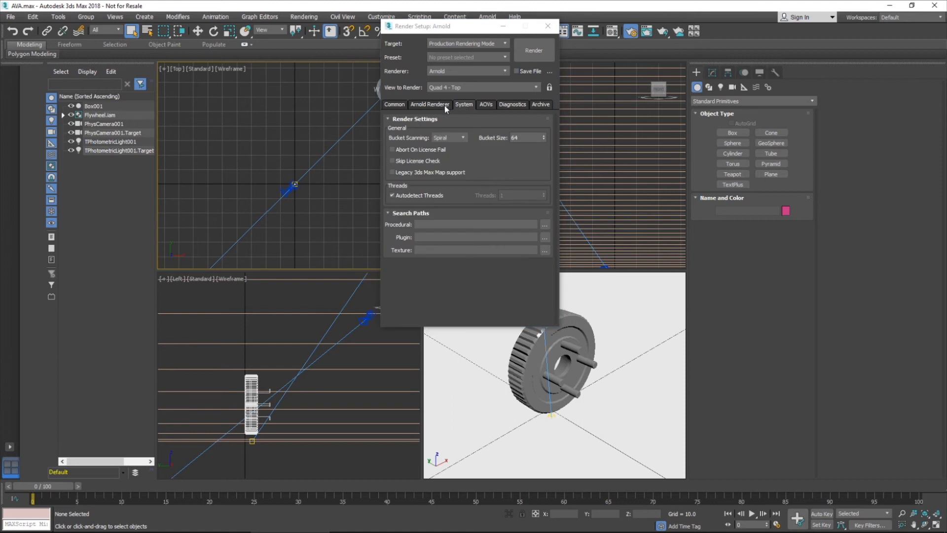
{"action": "left_click", "coordinate": [441, 108]}
{"action": "left_click", "coordinate": [458, 184]}
{"action": "left_click", "coordinate": [458, 183]}
{"action": "left_click", "coordinate": [532, 51]}
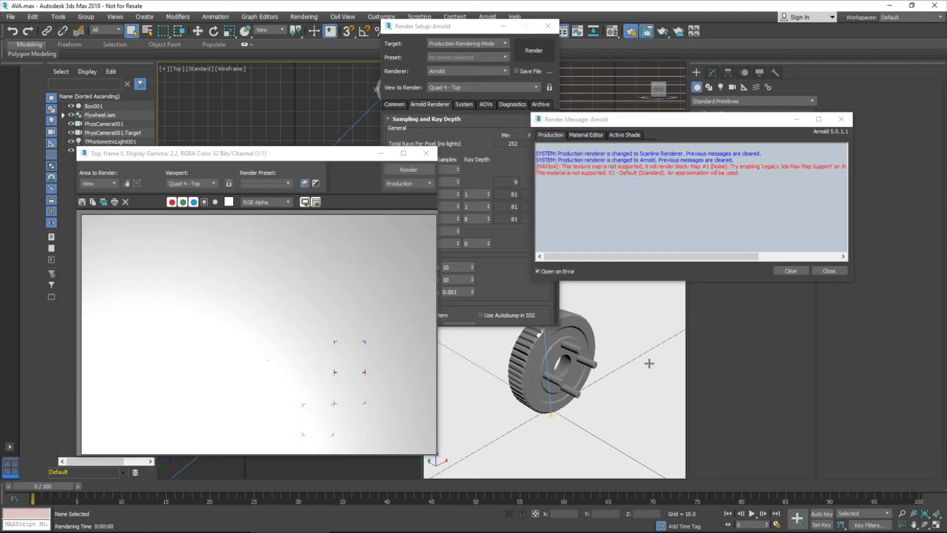
{"action": "left_click", "coordinate": [645, 361]}
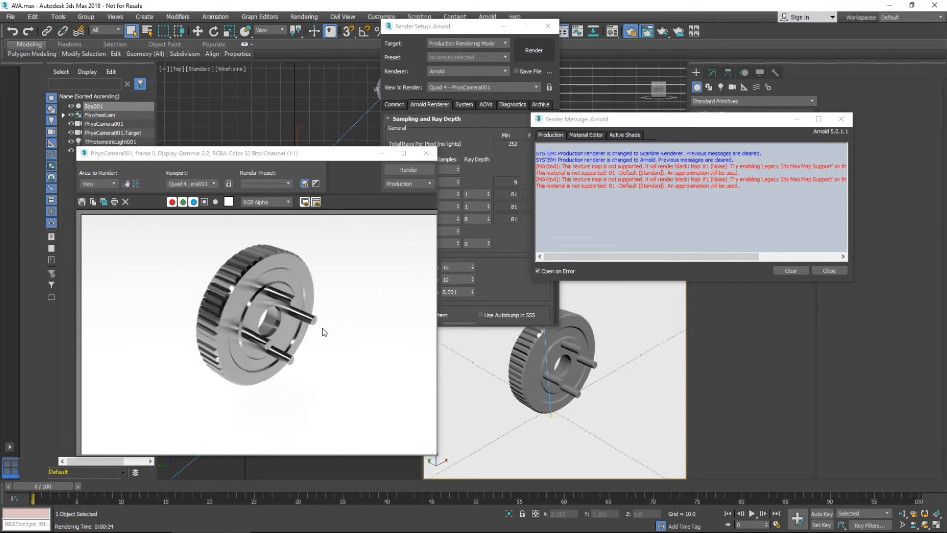
Step: Expand Flywheel.iam in the scene list and examine the rendered image of the flywheel and its pivot pins
{"action": "left_click", "coordinate": [63, 115]}
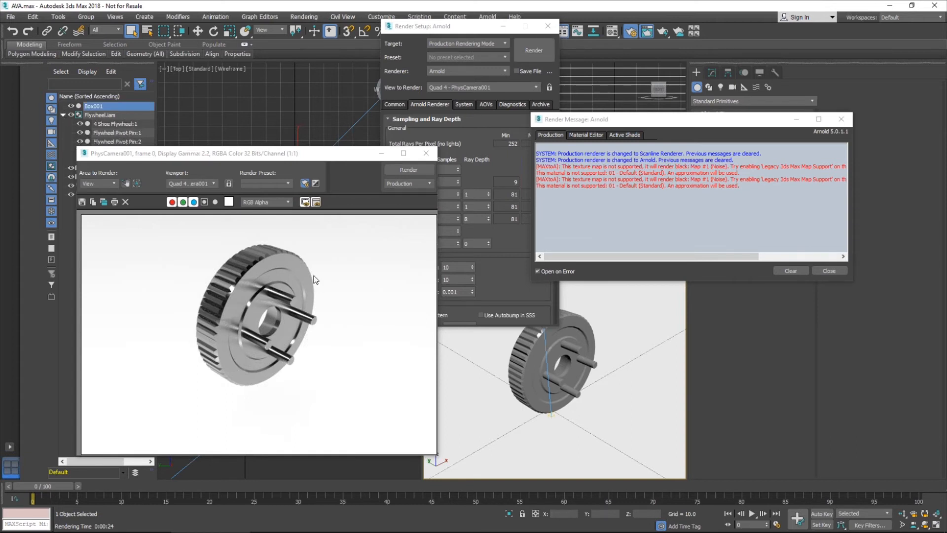
{"action": "left_click", "coordinate": [286, 303]}
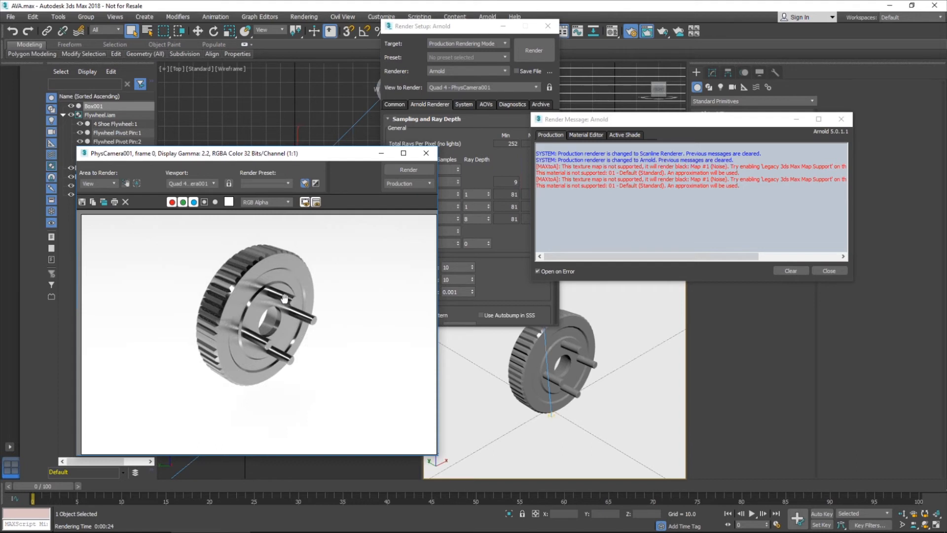
{"action": "left_click", "coordinate": [627, 4]}
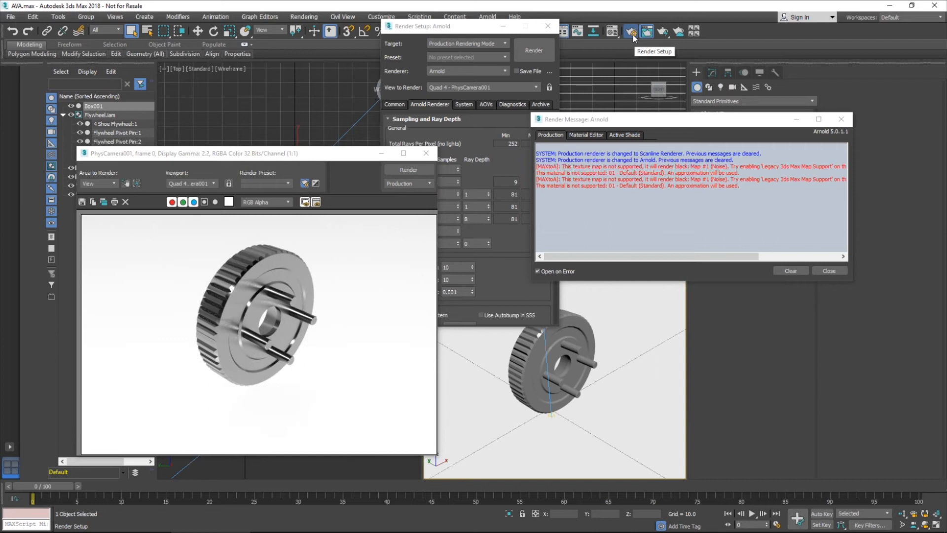
Step: Set the render output size to the HDTV (video) preset at 1920 x 1080 in the common parameters
{"action": "left_click", "coordinate": [448, 23]}
{"action": "left_click", "coordinate": [395, 105]}
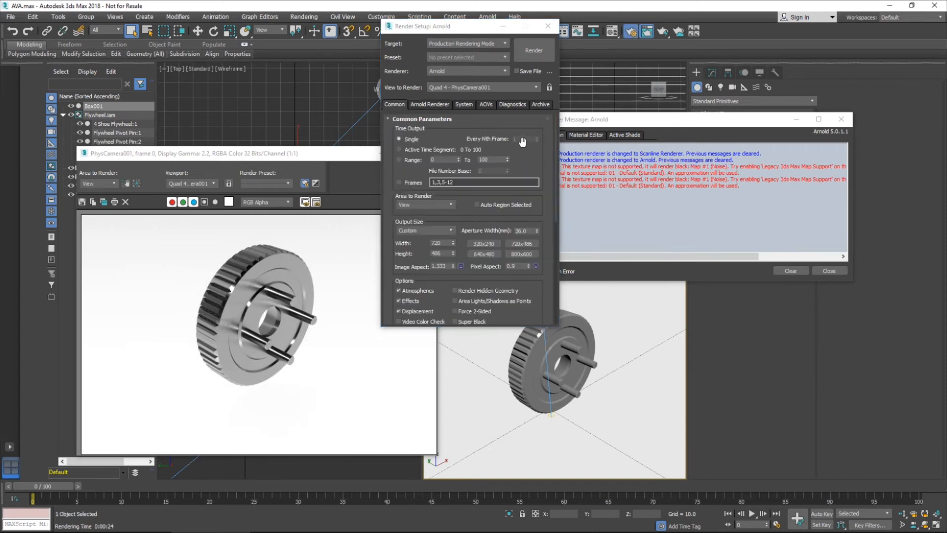
{"action": "scroll", "coordinate": [538, 148], "scroll_direction": "down", "scroll_amount": 1}
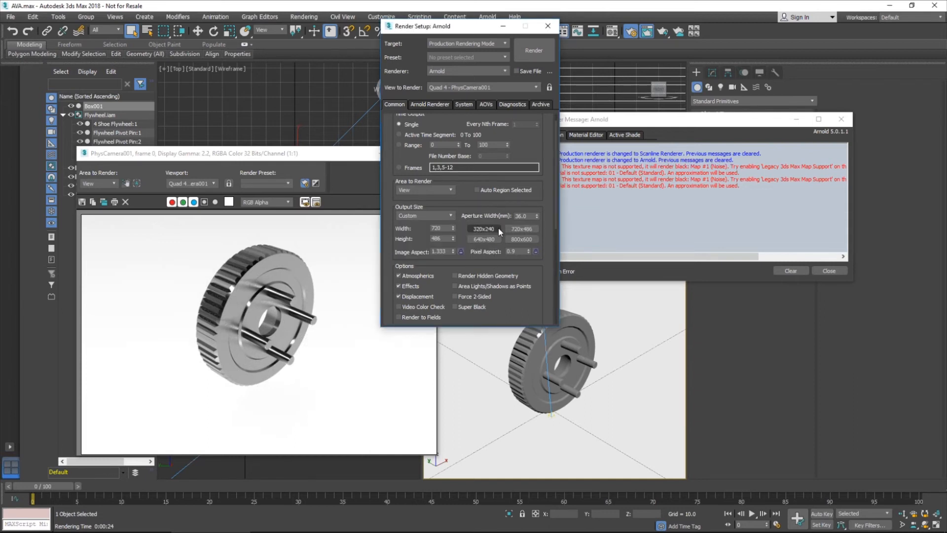
{"action": "left_click", "coordinate": [450, 216]}
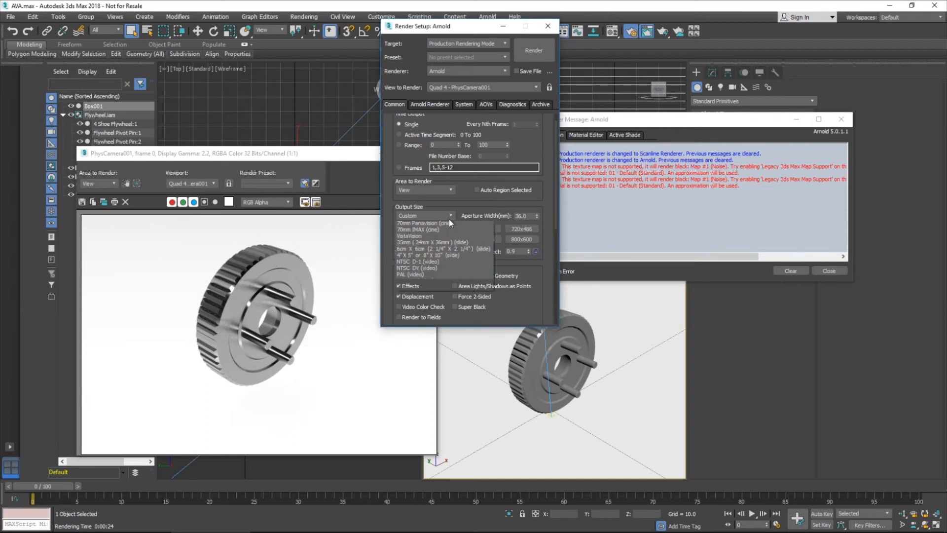
{"action": "left_click", "coordinate": [415, 340]}
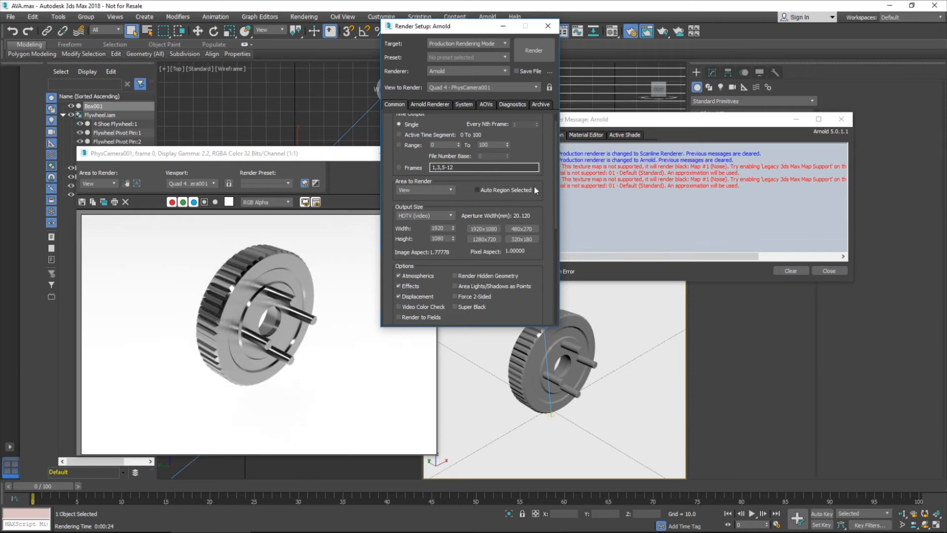
Step: Review the render output options, opening the output file dialog and cancelling it without choosing a file
{"action": "scroll", "coordinate": [543, 191], "scroll_direction": "down", "scroll_amount": 5}
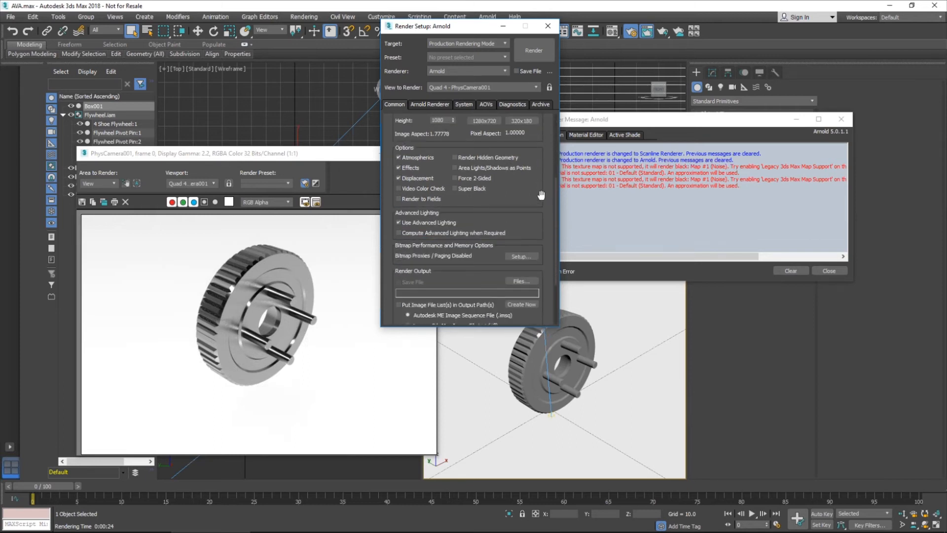
{"action": "scroll", "coordinate": [541, 195], "scroll_direction": "down", "scroll_amount": 3}
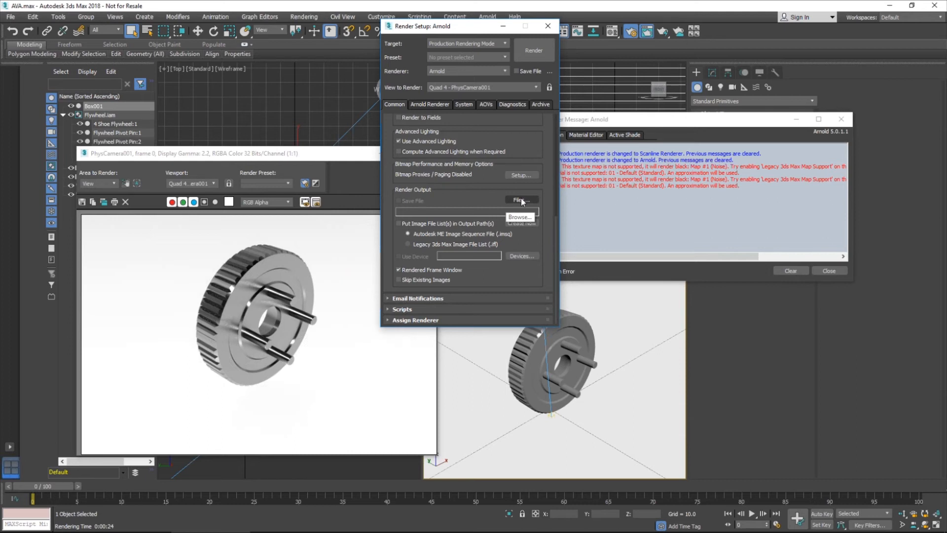
{"action": "left_click", "coordinate": [529, 200]}
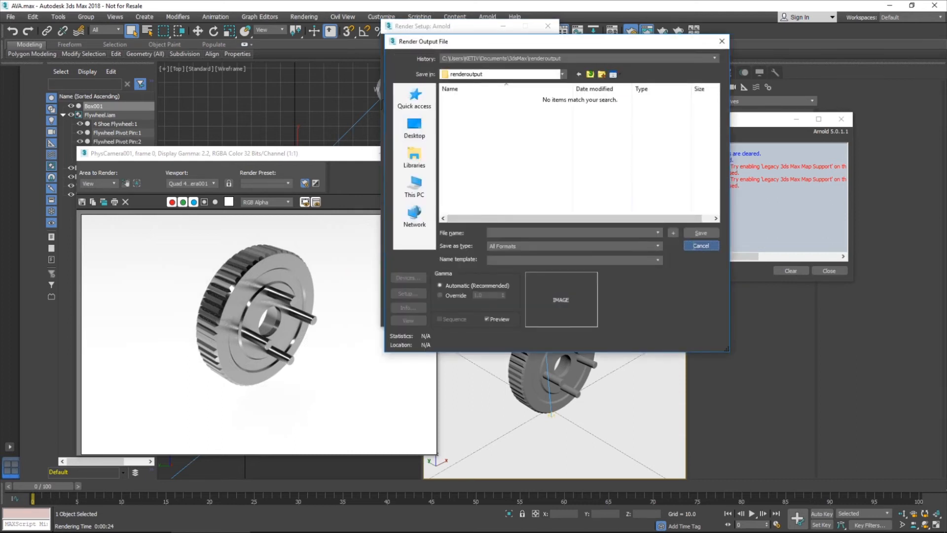
{"action": "left_click", "coordinate": [701, 246]}
{"action": "scroll", "coordinate": [469, 202], "scroll_direction": "up", "scroll_amount": 3}
{"action": "scroll", "coordinate": [469, 202], "scroll_direction": "up", "scroll_amount": 5}
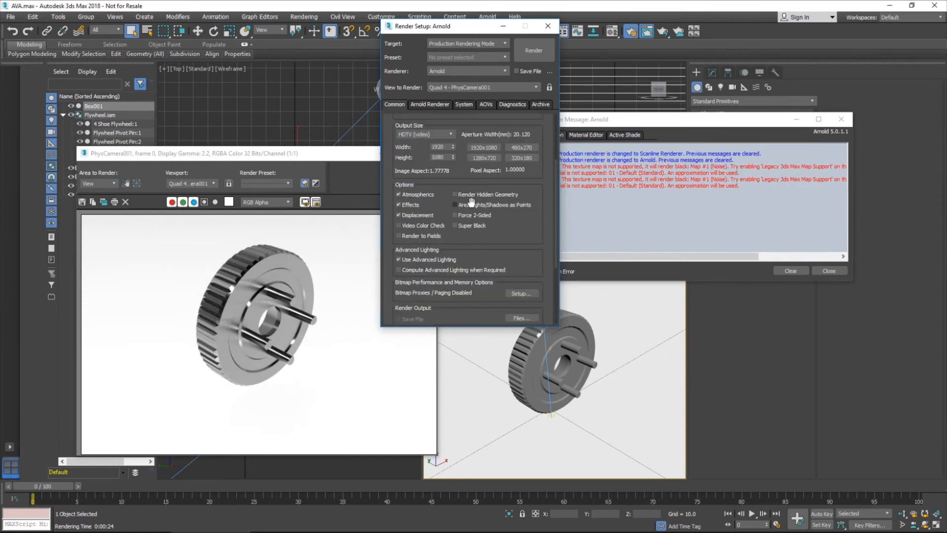
Step: Review Arnold's sampling and ray depth settings alongside the output size, and compare them with the rendered flywheel image
{"action": "left_click", "coordinate": [430, 105]}
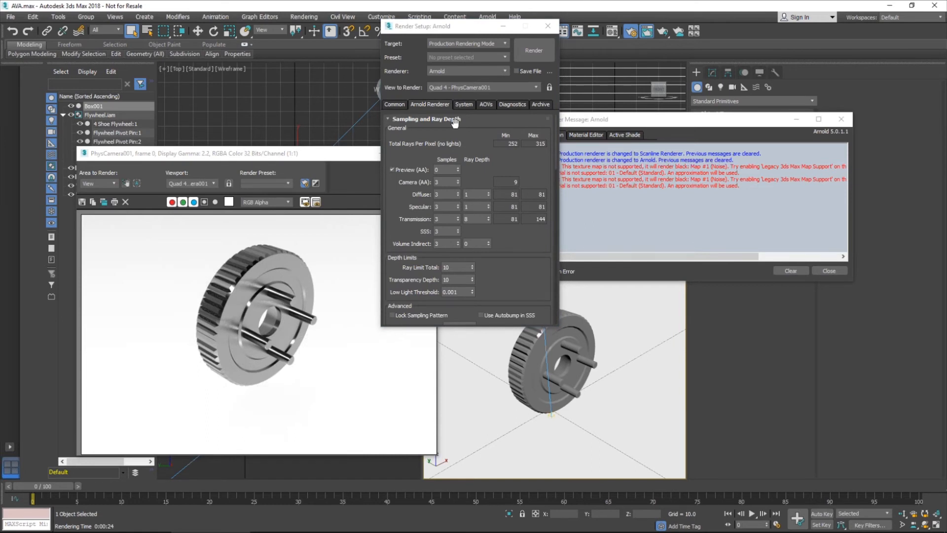
{"action": "double_click", "coordinate": [437, 169]}
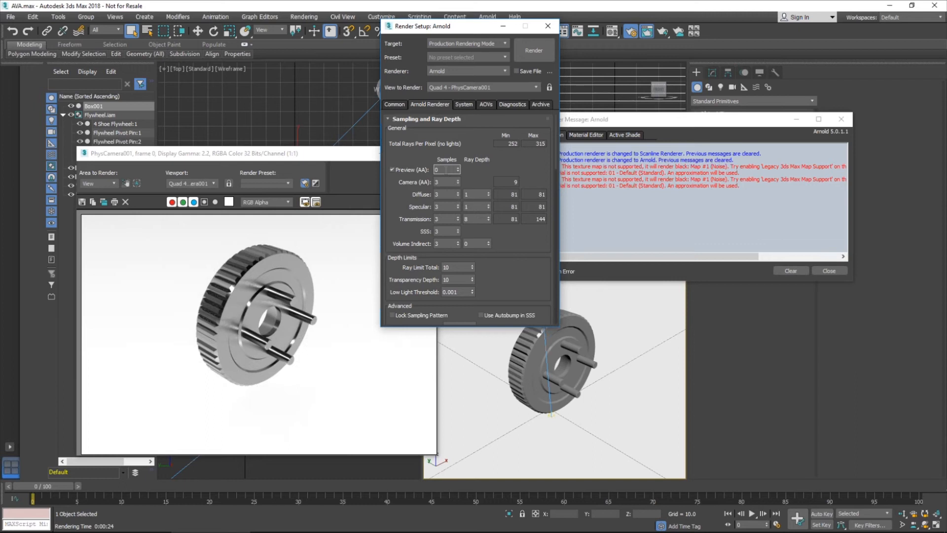
{"action": "key", "text": "Tab"}
{"action": "left_click", "coordinate": [394, 105]}
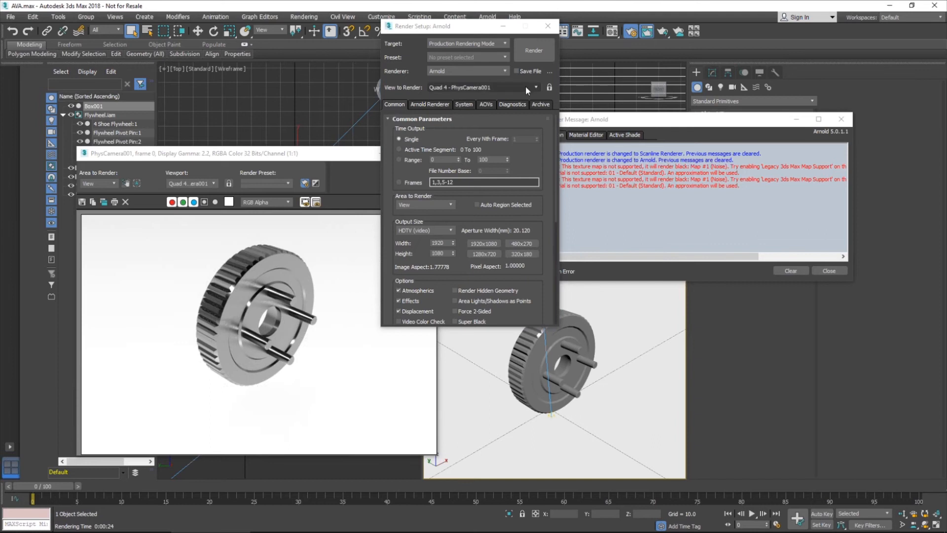
{"action": "left_click", "coordinate": [433, 108]}
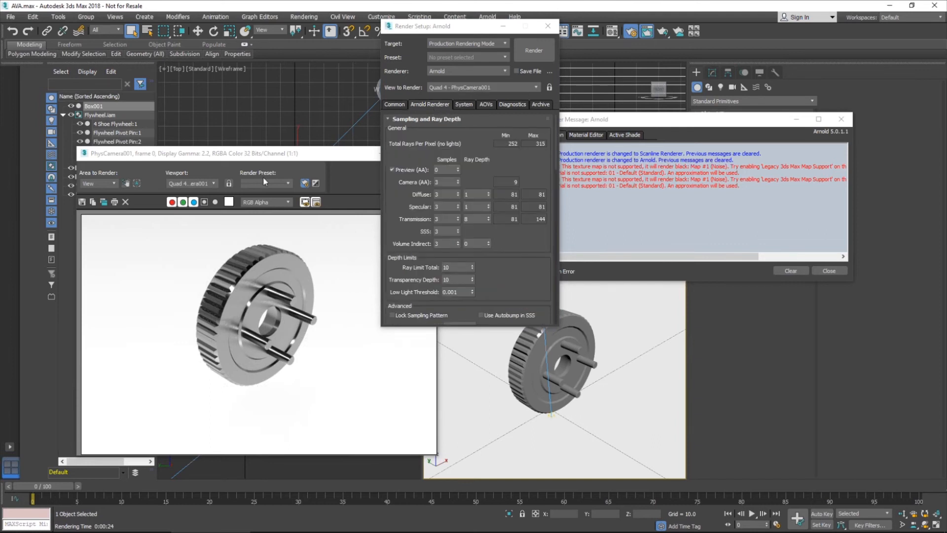
{"action": "left_click", "coordinate": [274, 330]}
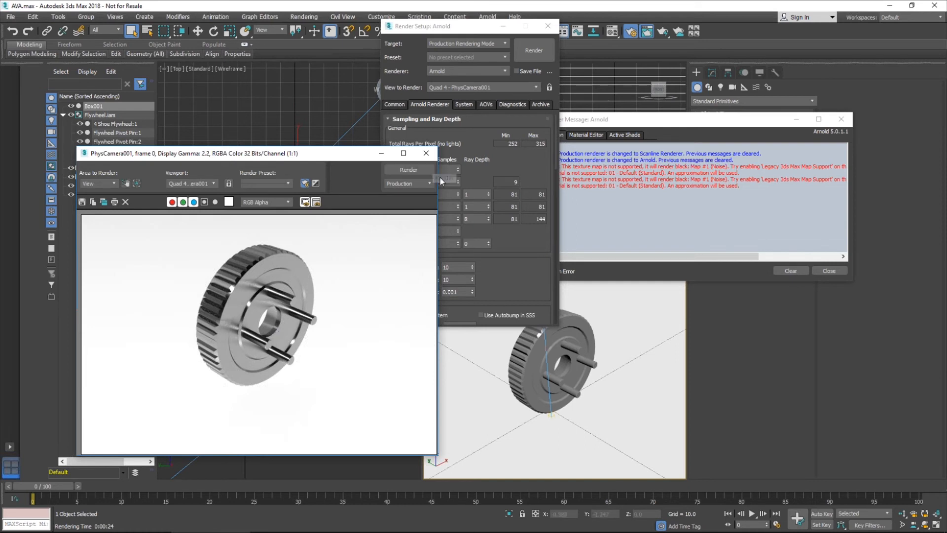
Step: Switch to the PowerPoint file AVA - 3DS Max Introduction.pptx, start its slide show from the beginning and advance past the Goal slide
{"action": "mouse_move", "coordinate": [326, 532]}
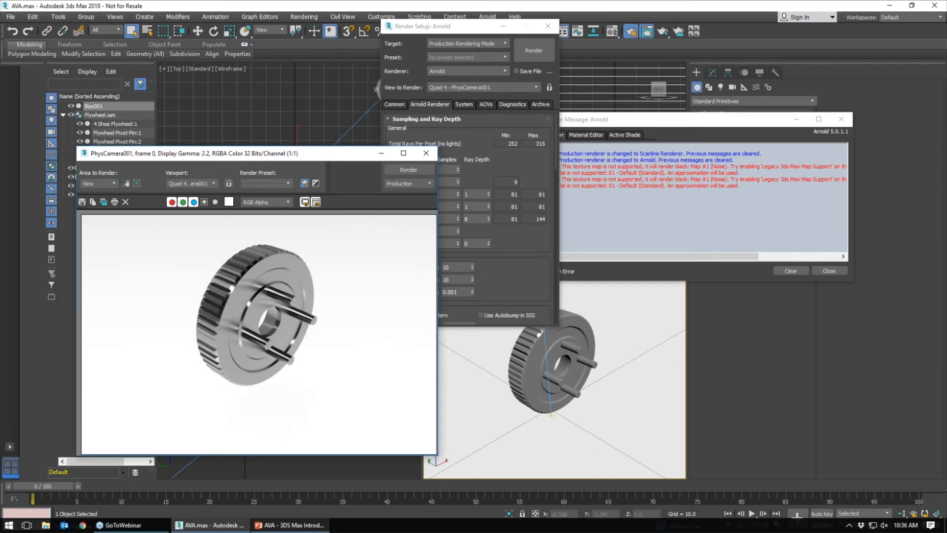
{"action": "left_click", "coordinate": [303, 527]}
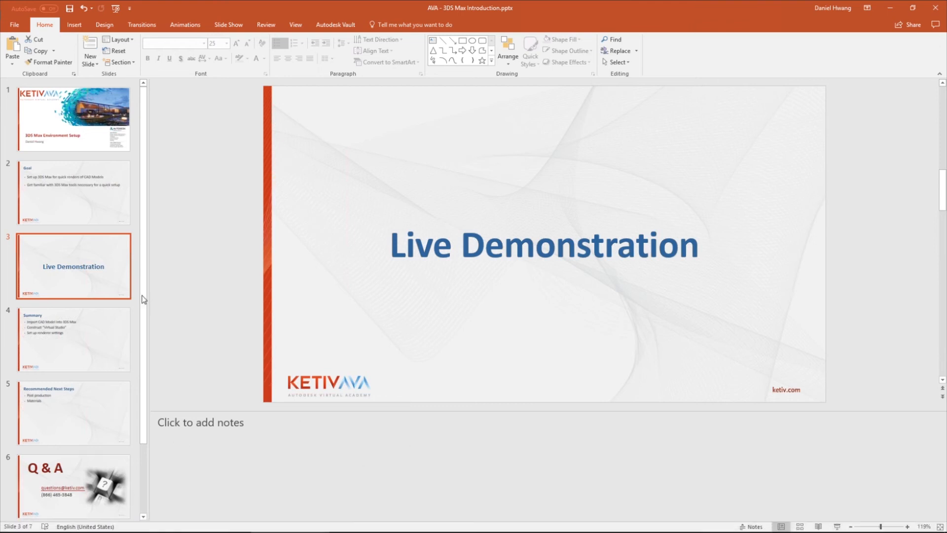
{"action": "key", "text": "F5"}
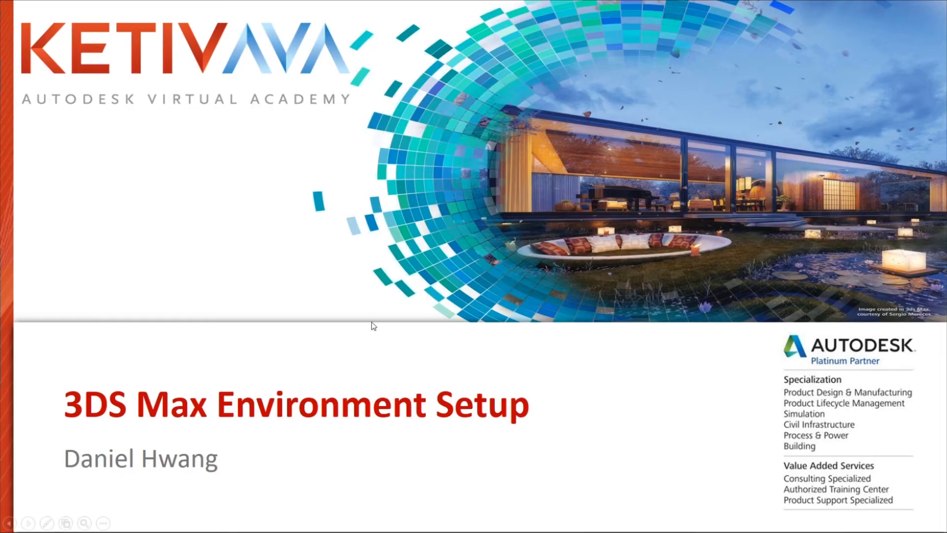
{"action": "key", "text": "Right"}
{"action": "key", "text": "Right"}
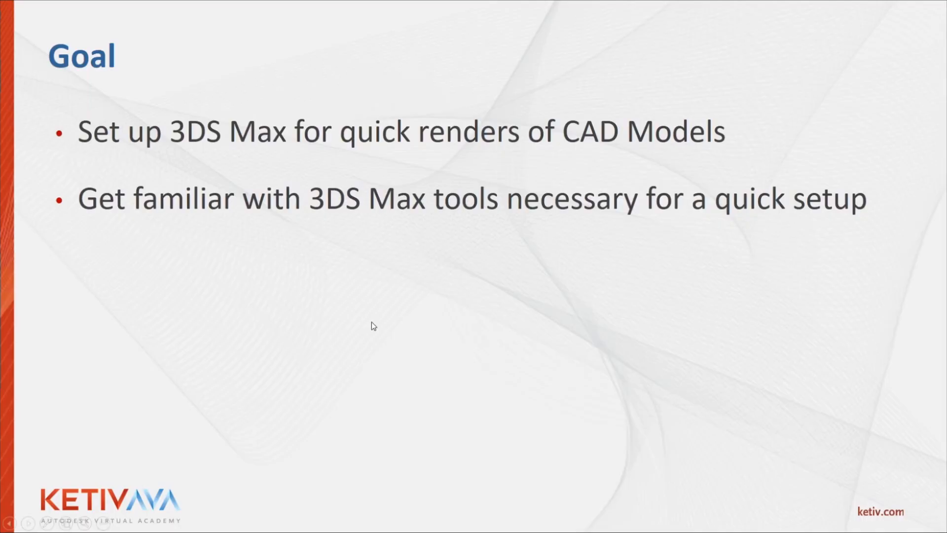
{"action": "key", "text": "Right"}
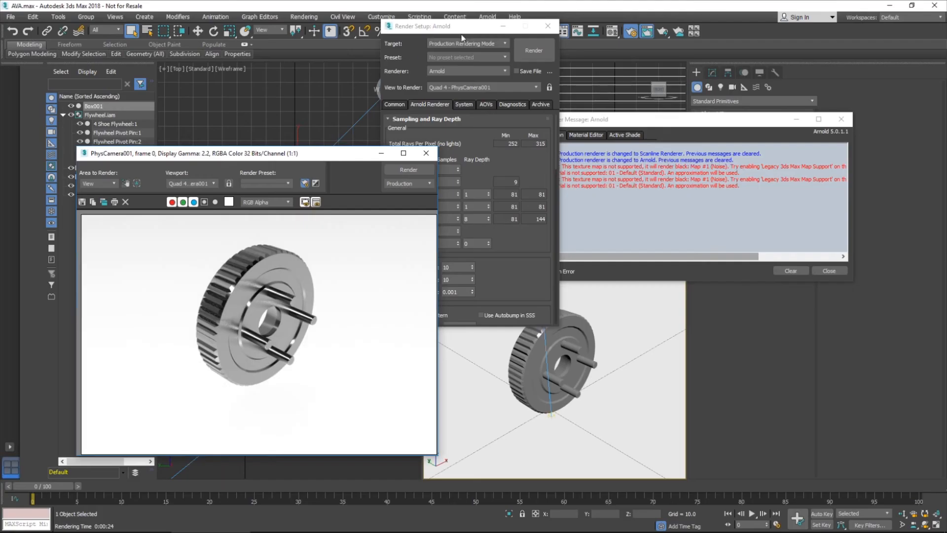
Step: Return to 3ds Max and look through the available renderers and render target modes in Render Setup
{"action": "left_click", "coordinate": [480, 50]}
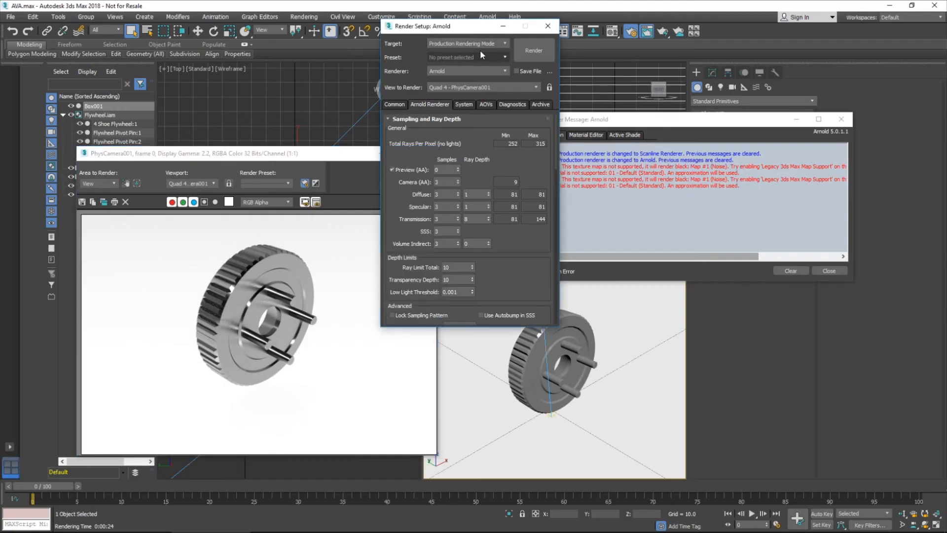
{"action": "left_click", "coordinate": [489, 73]}
{"action": "left_click", "coordinate": [490, 73]}
{"action": "left_click", "coordinate": [486, 45]}
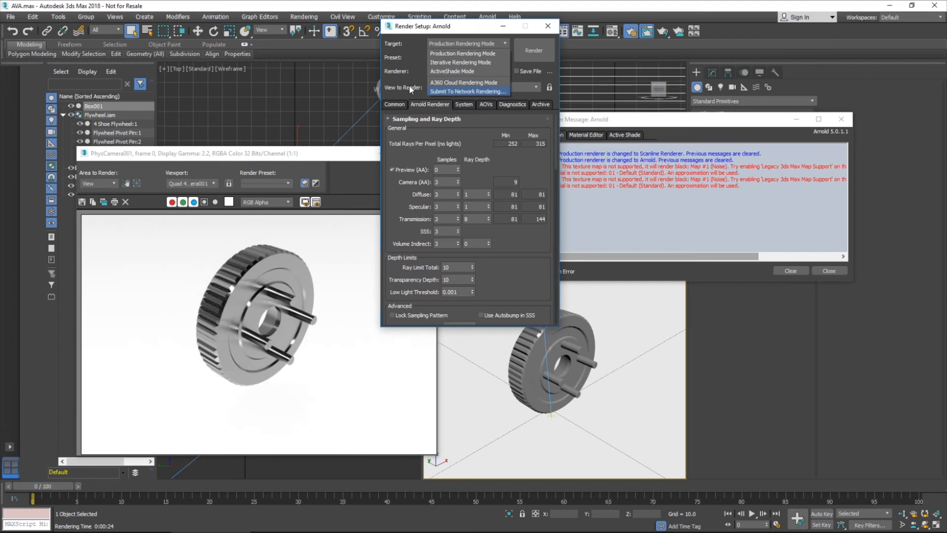
Step: Show the common render parameters in Render Setup, and inspect the rendered flywheel using the alpha, green, blue and monochrome display toggles
{"action": "left_click", "coordinate": [421, 121]}
{"action": "left_click", "coordinate": [396, 105]}
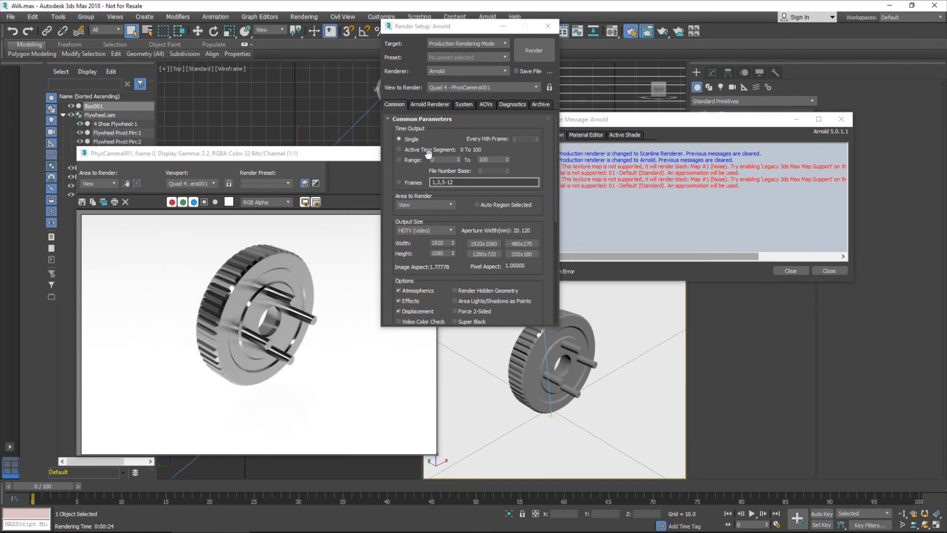
{"action": "left_click", "coordinate": [169, 155]}
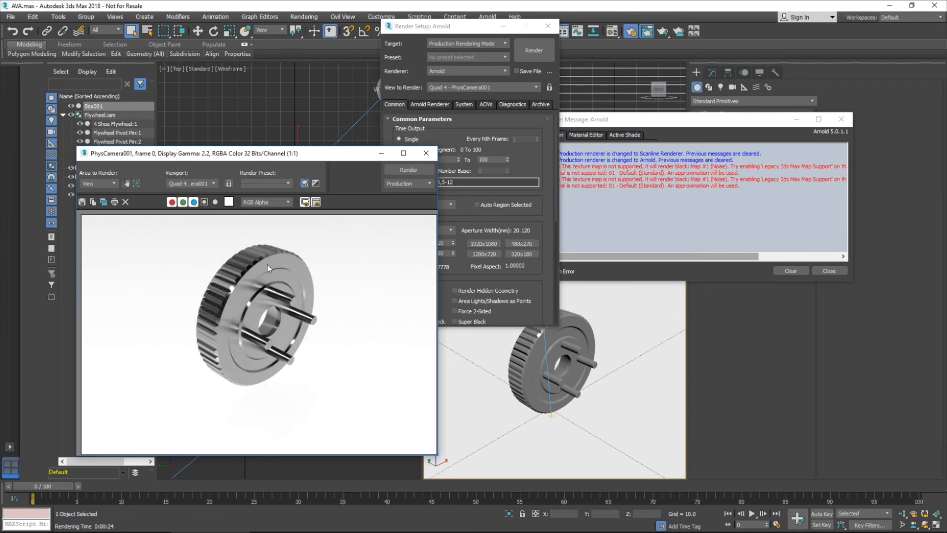
{"action": "left_click", "coordinate": [205, 202]}
{"action": "left_click", "coordinate": [204, 202]}
{"action": "left_click", "coordinate": [183, 202]}
{"action": "left_click", "coordinate": [193, 203]}
{"action": "left_click", "coordinate": [215, 202]}
{"action": "left_click", "coordinate": [259, 212]}
Step: Turn off Visible to Camera in the object properties of Box001 and accept the change
{"action": "left_click", "coordinate": [485, 388]}
{"action": "left_click", "coordinate": [94, 106]}
{"action": "right_click", "coordinate": [98, 109]}
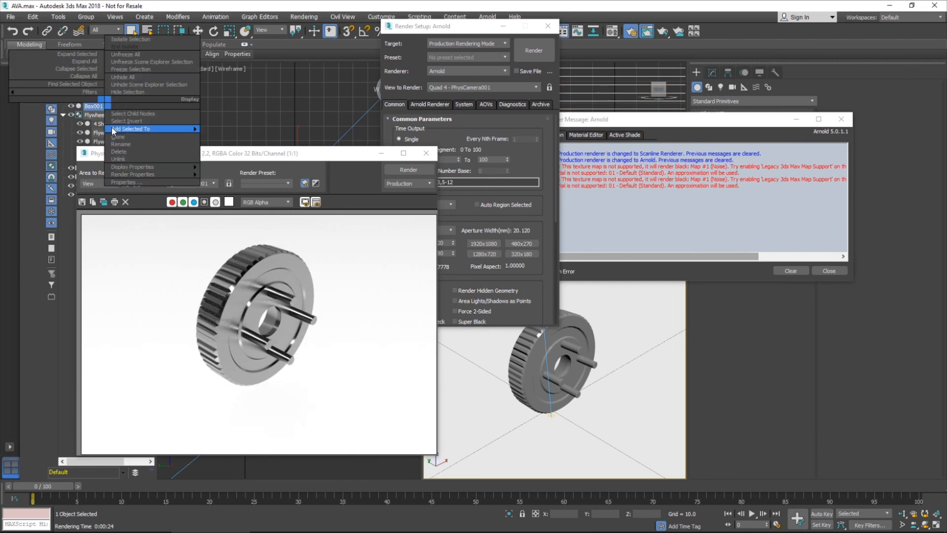
{"action": "left_click", "coordinate": [129, 183]}
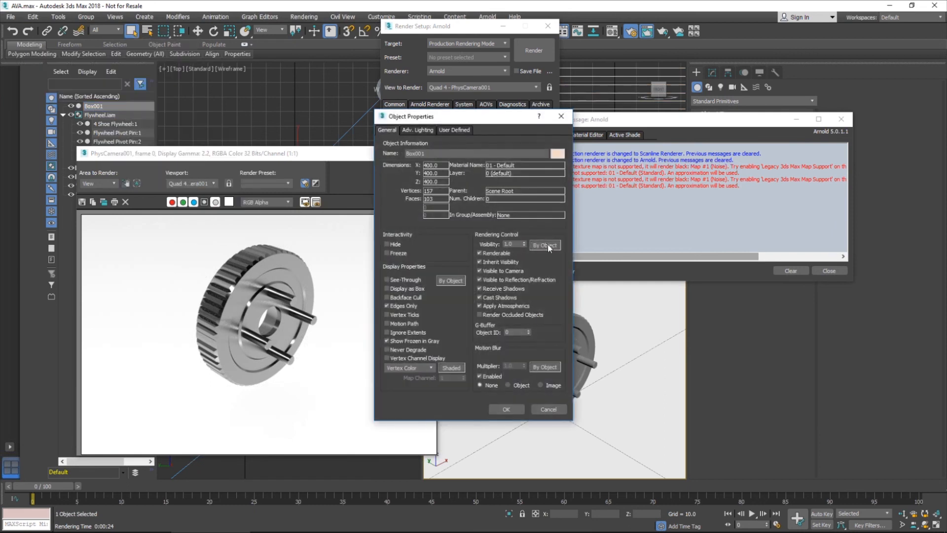
{"action": "left_click", "coordinate": [493, 271]}
{"action": "left_click", "coordinate": [496, 407]}
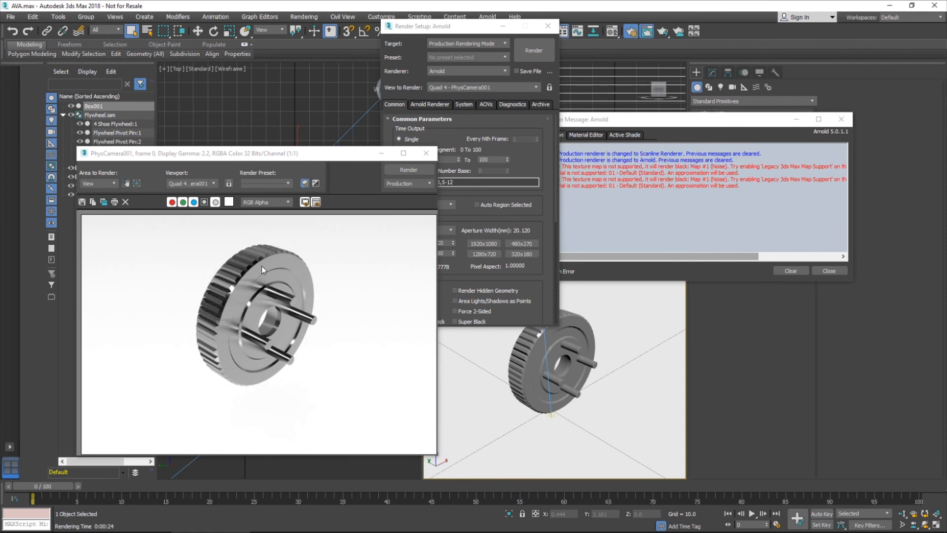
Step: Return to the Render Setup window, and switch to the PowerPoint slide show at its Summary slide
{"action": "left_click", "coordinate": [439, 26]}
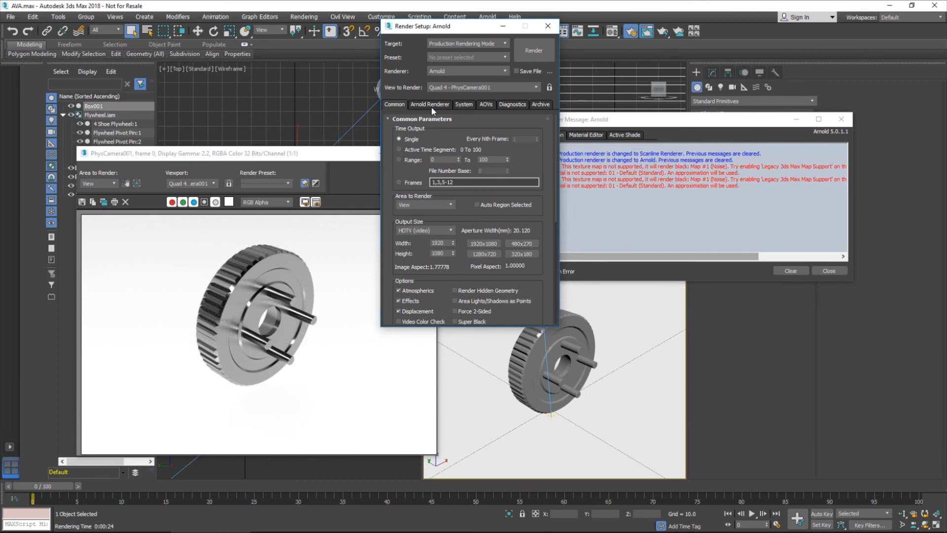
{"action": "key", "text": "alt+Tab"}
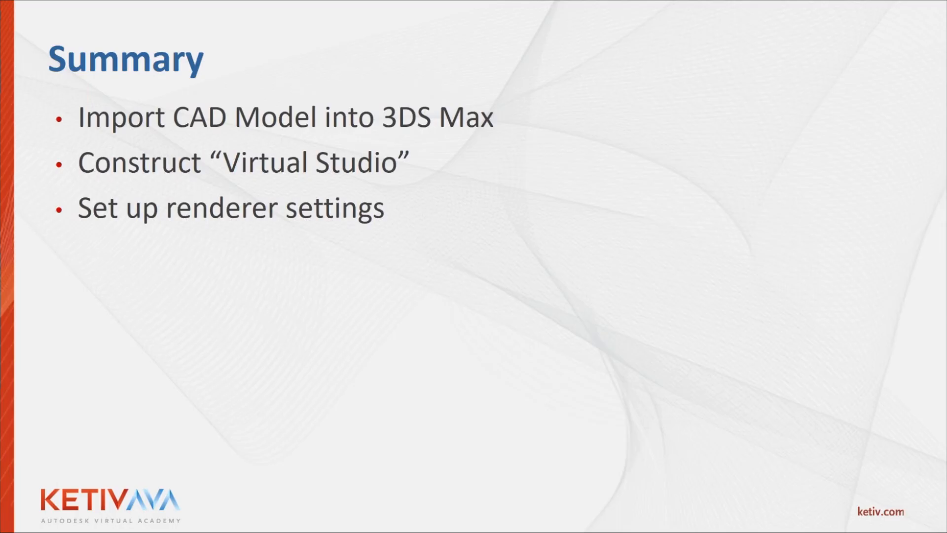